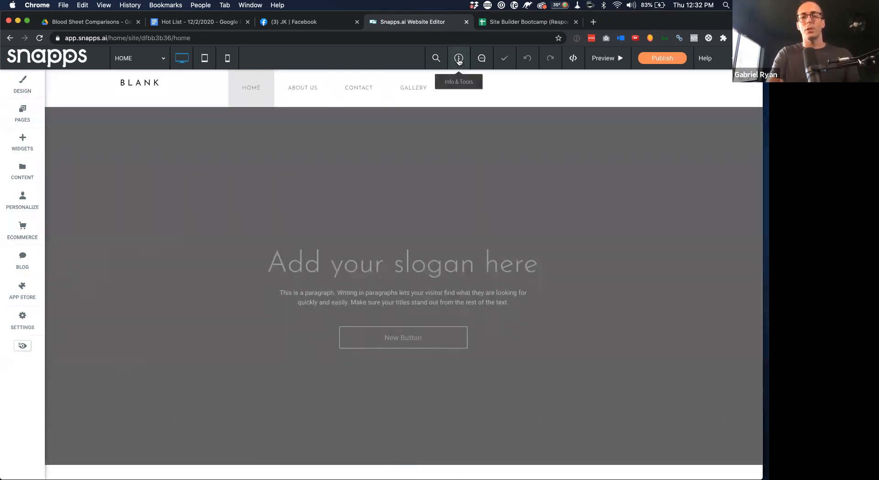
# Copy the site's all-devices preview link and load it in a new browser window
pyautogui.click(459, 60)
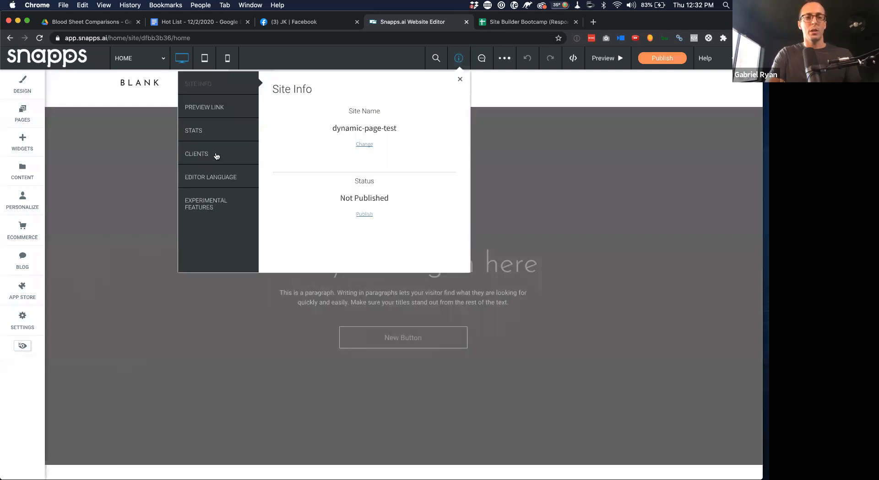
pyautogui.click(216, 108)
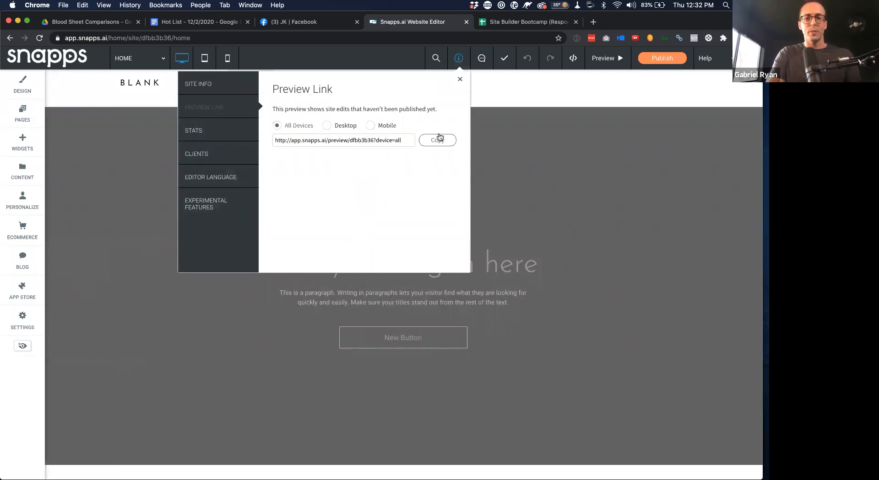
pyautogui.click(437, 141)
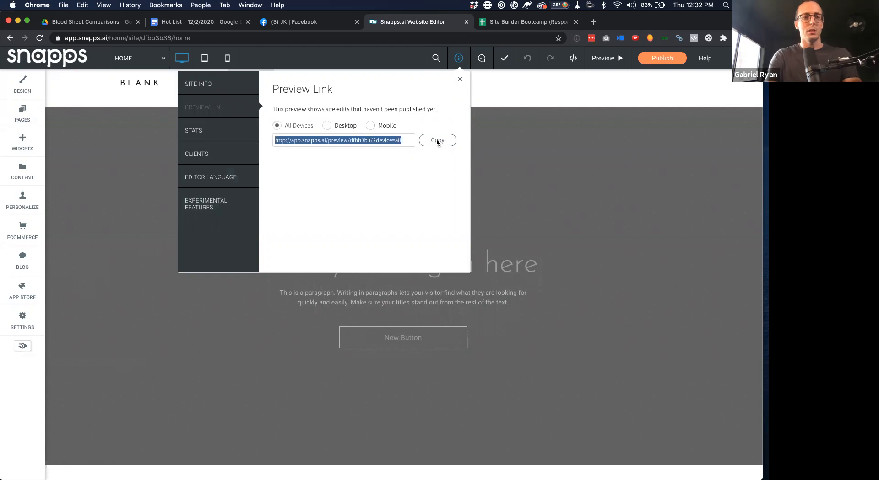
pyautogui.press('super+n')
pyautogui.press('super+v')
pyautogui.press('Return')
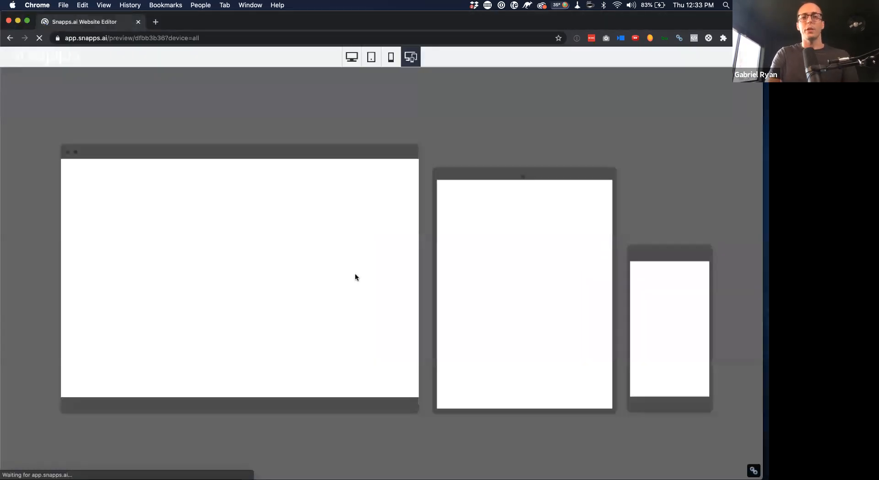
# Switch the preview from phone to desktop size and open the About Us page
pyautogui.scroll(-5, 355, 277)
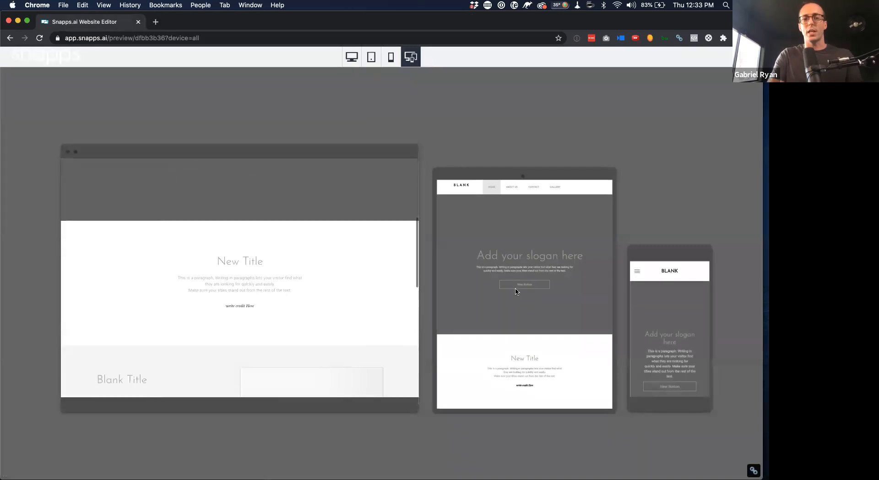
pyautogui.scroll(-3, 515, 291)
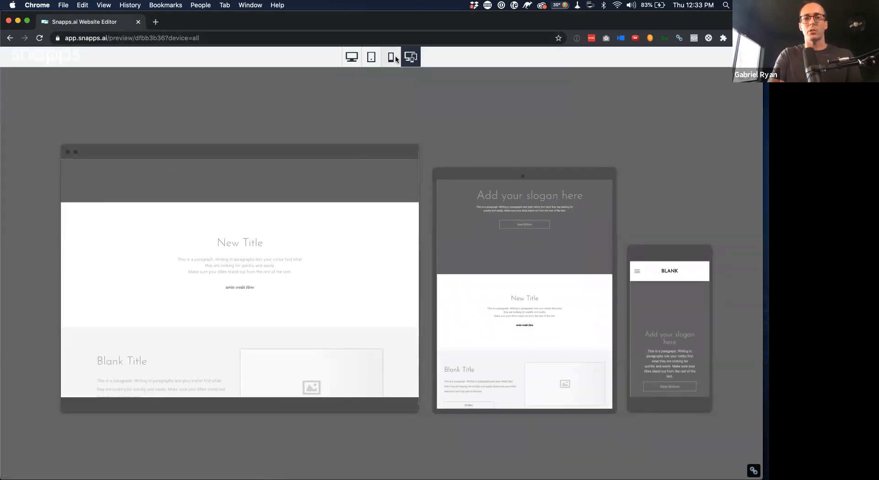
pyautogui.click(391, 58)
pyautogui.click(352, 56)
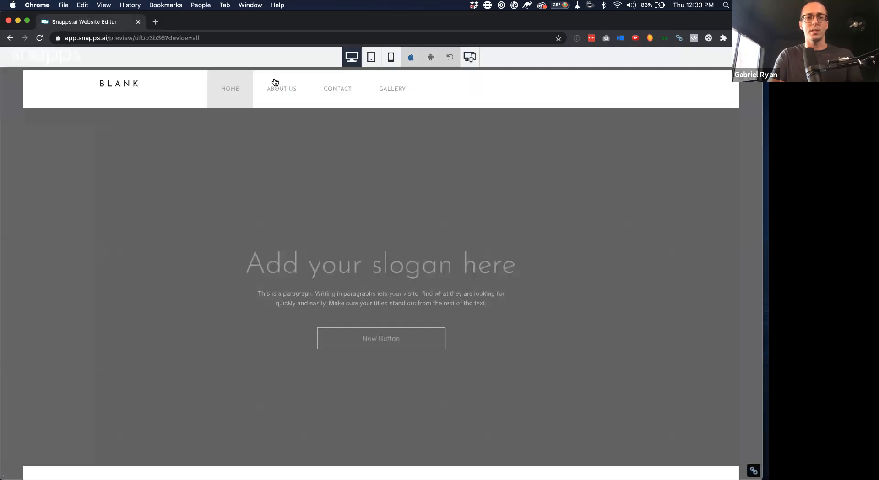
pyautogui.click(274, 85)
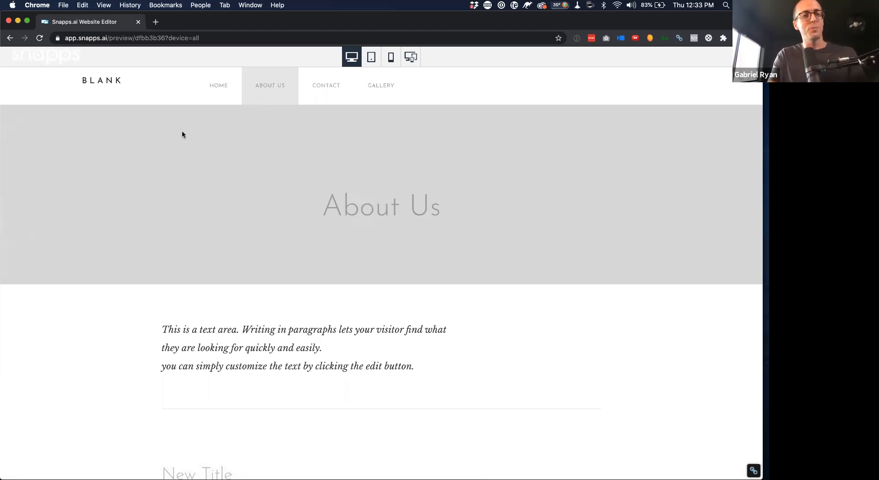
# Close the preview window and the Preview Link panel to return to the editor
pyautogui.press('super+w')
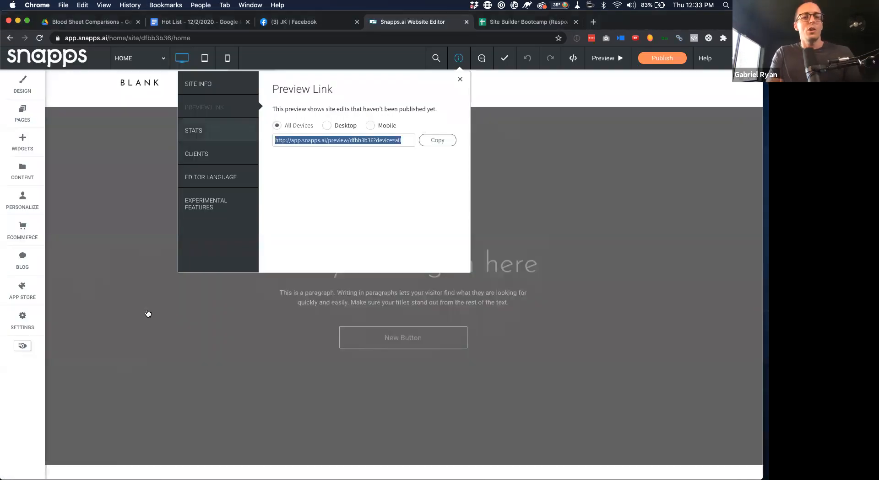
pyautogui.click(147, 313)
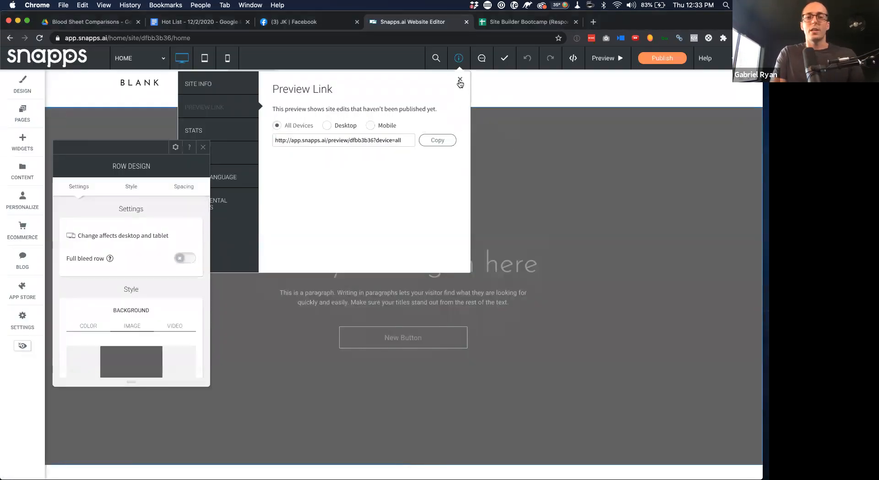
pyautogui.click(556, 132)
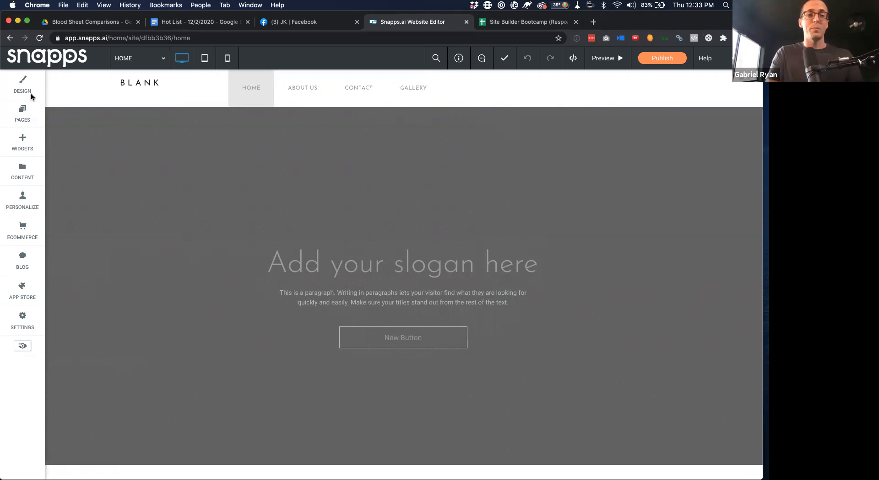
# Drag a Text widget in as a 'New Paragraph' block above the home page slogan
pyautogui.click(27, 152)
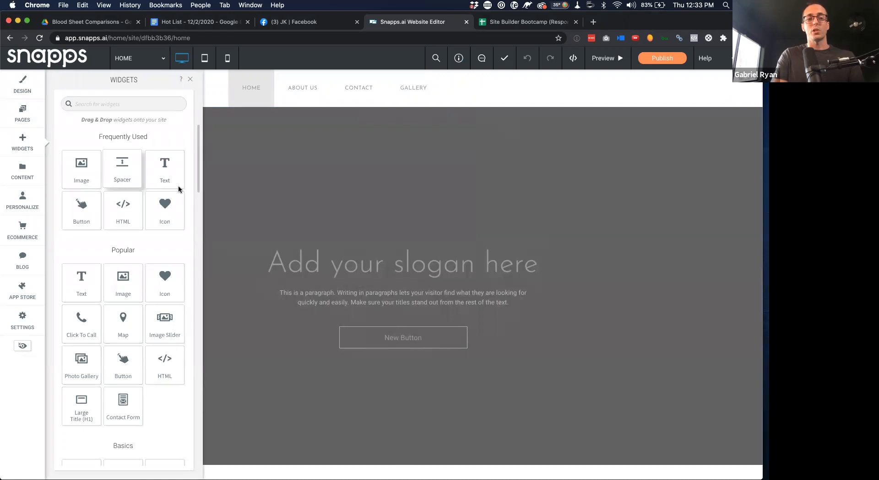
pyautogui.moveTo(165, 167); pyautogui.dragTo(371, 256)
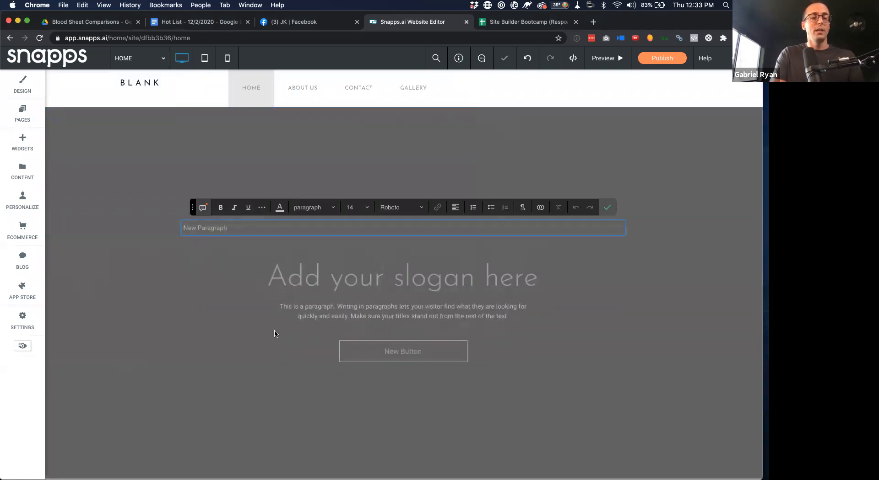
pyautogui.scroll(-2, 202, 291)
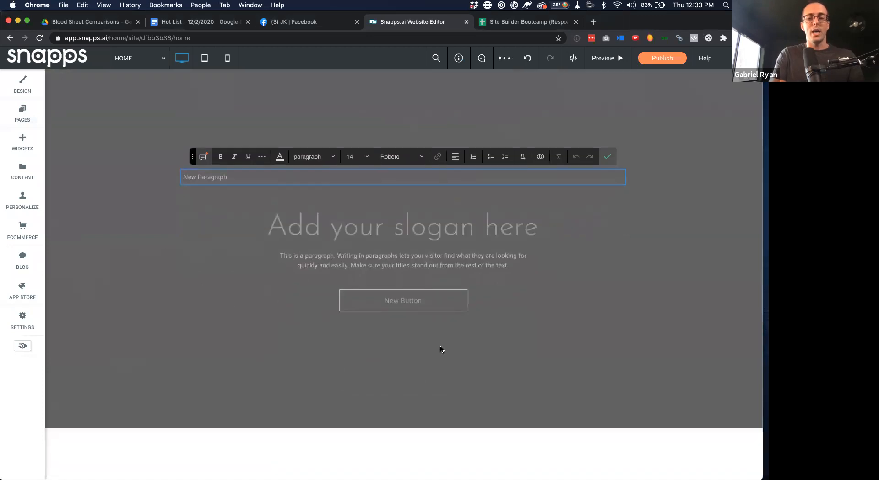
pyautogui.scroll(-2, 442, 352)
pyautogui.scroll(-2, 428, 265)
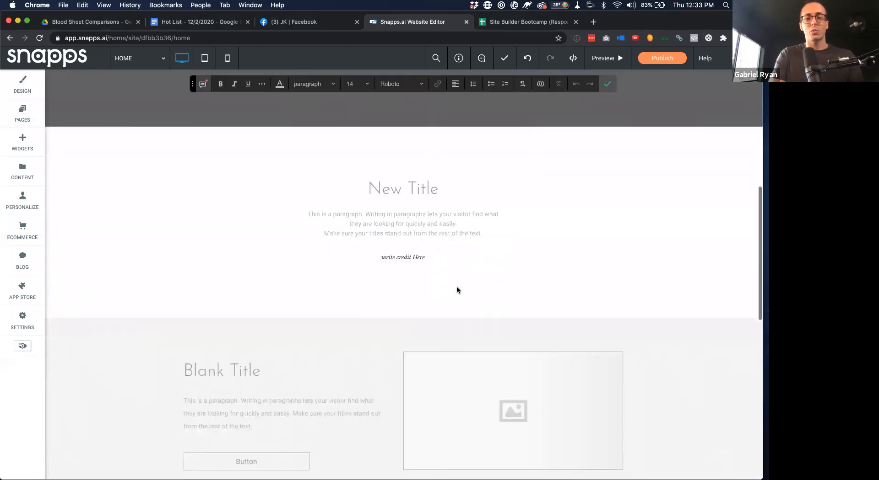
pyautogui.click(441, 294)
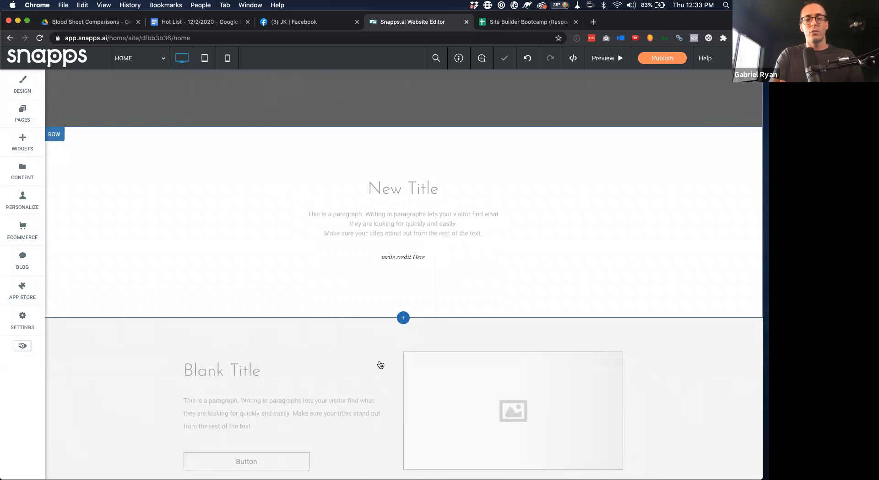
# Add a Testimonials section below New Title using the 'Our clients say' design with four quotes
pyautogui.click(411, 319)
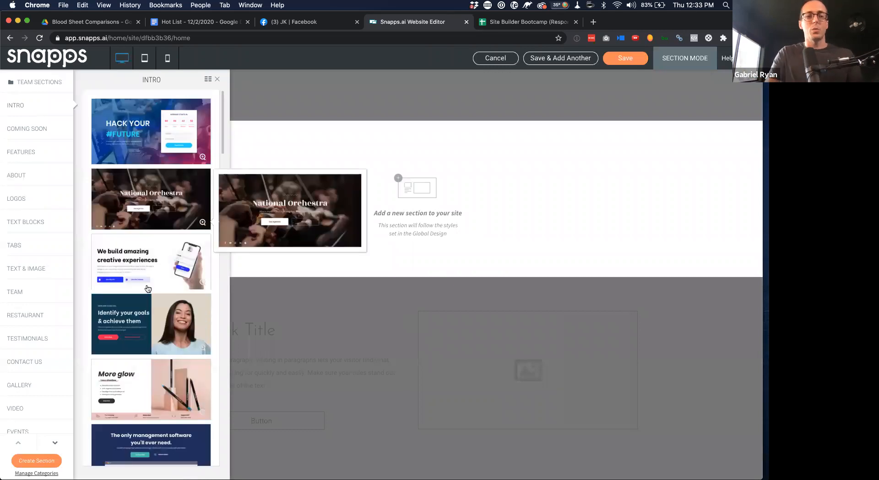
pyautogui.scroll(-5, 148, 288)
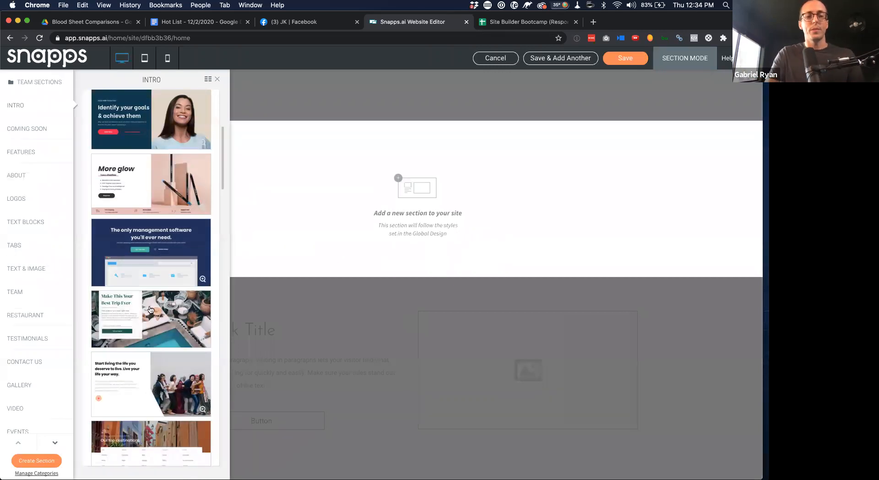
pyautogui.click(29, 342)
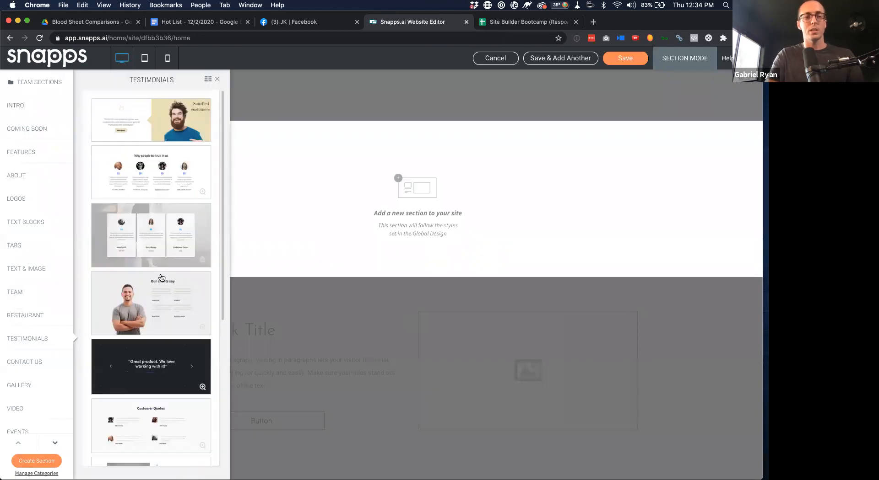
pyautogui.click(151, 120)
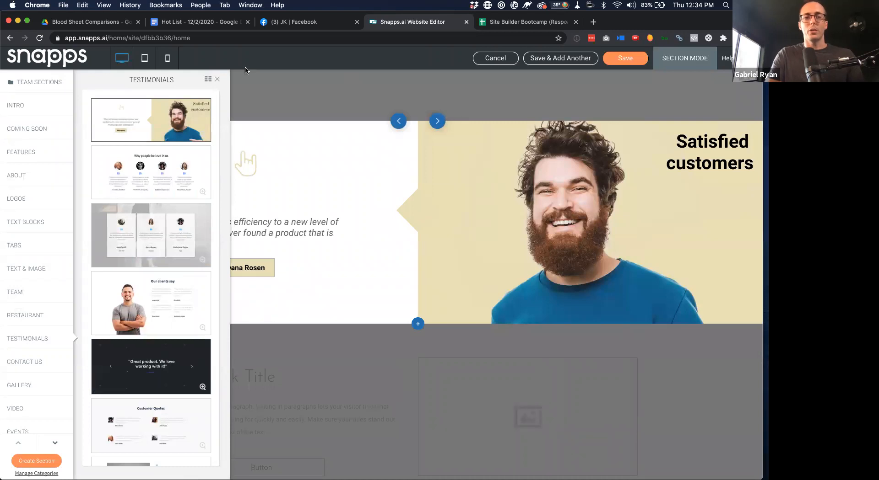
pyautogui.click(217, 79)
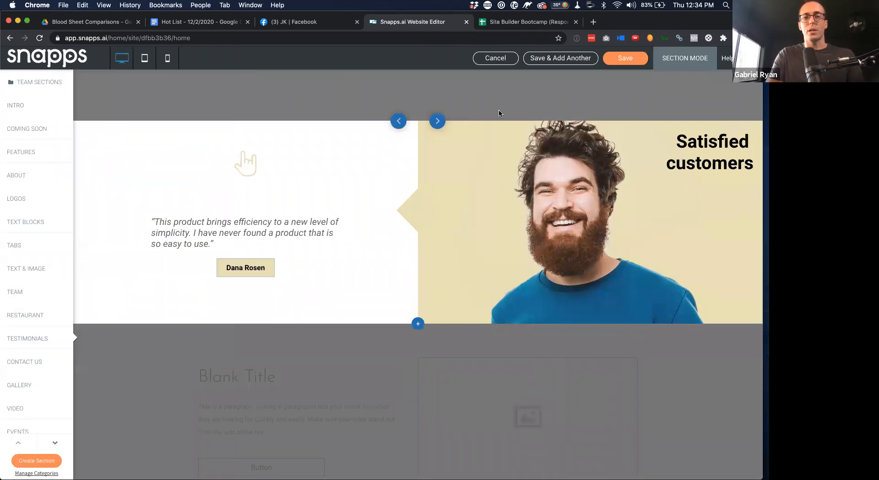
pyautogui.click(437, 122)
pyautogui.click(437, 122)
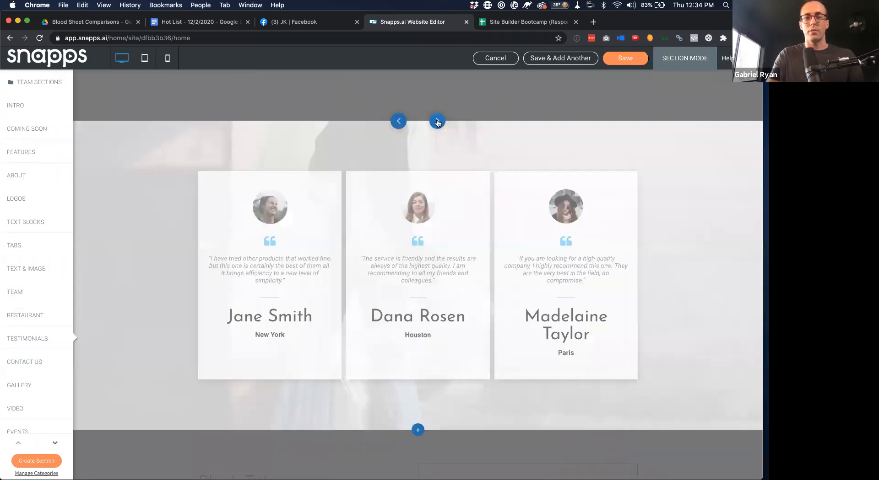
pyautogui.click(437, 122)
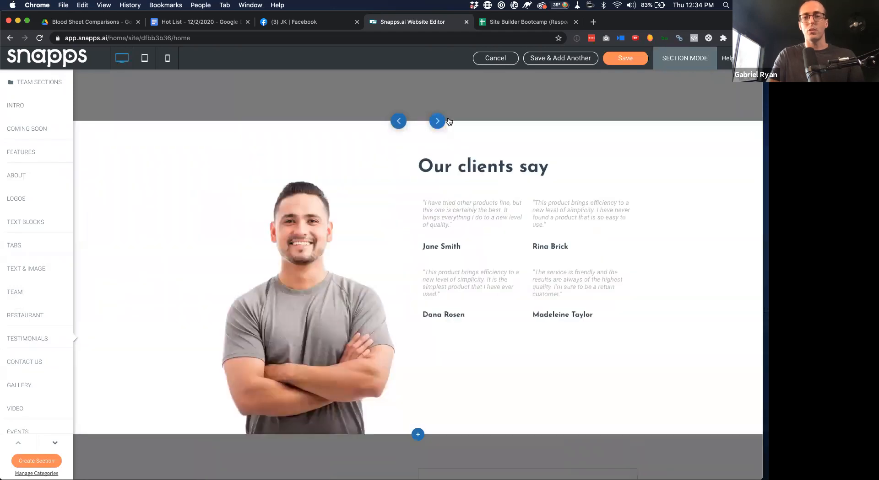
pyautogui.click(626, 61)
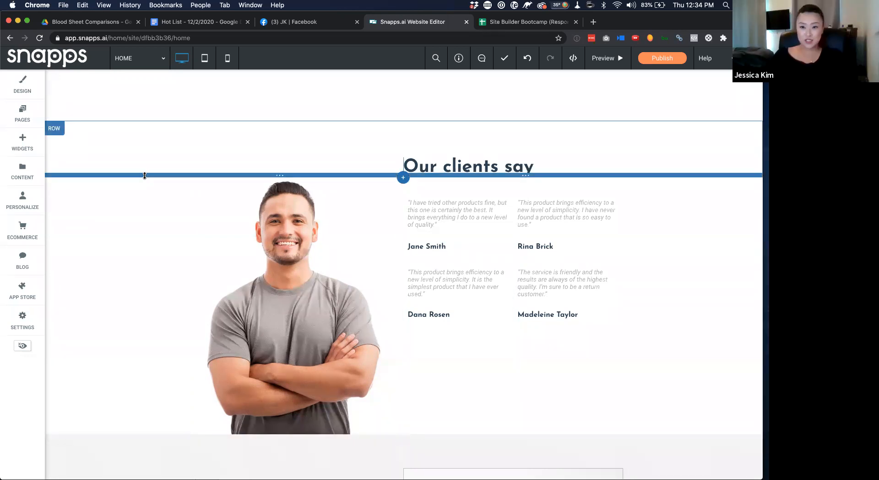
# Scroll through the home page sections, then show the Pages and Popups list
pyautogui.scroll(20, 145, 176)
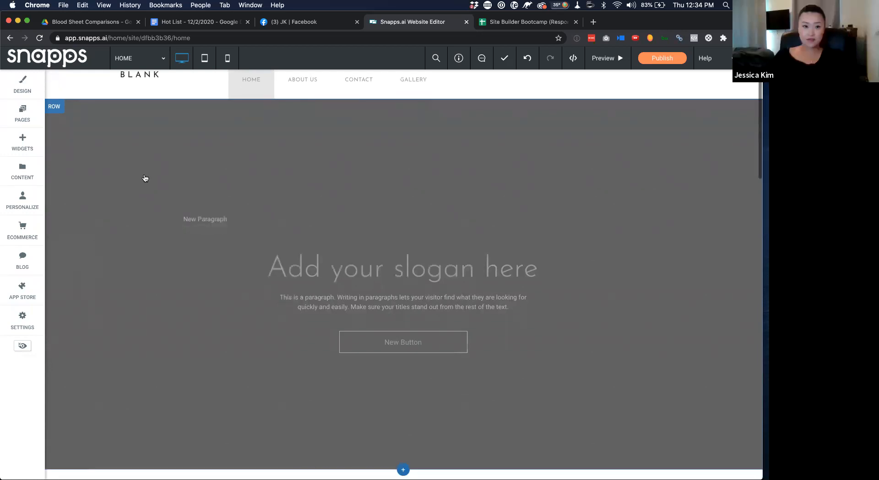
pyautogui.scroll(-5, 146, 179)
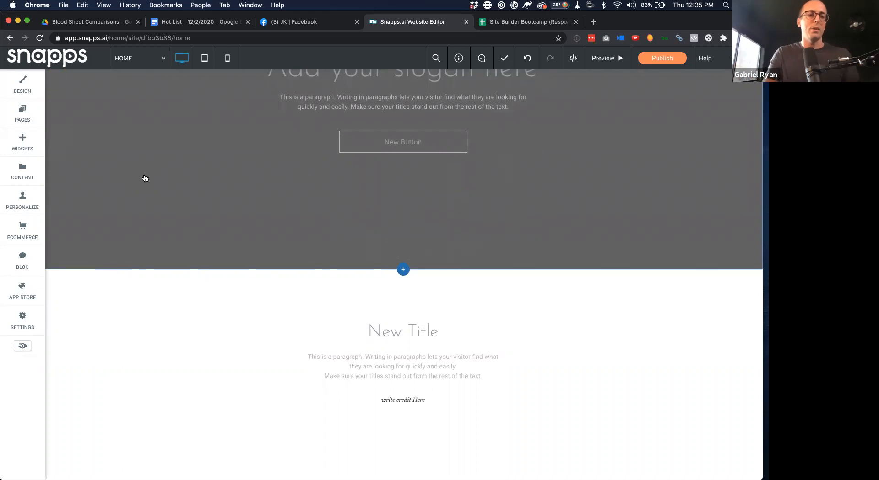
pyautogui.scroll(-20, 145, 178)
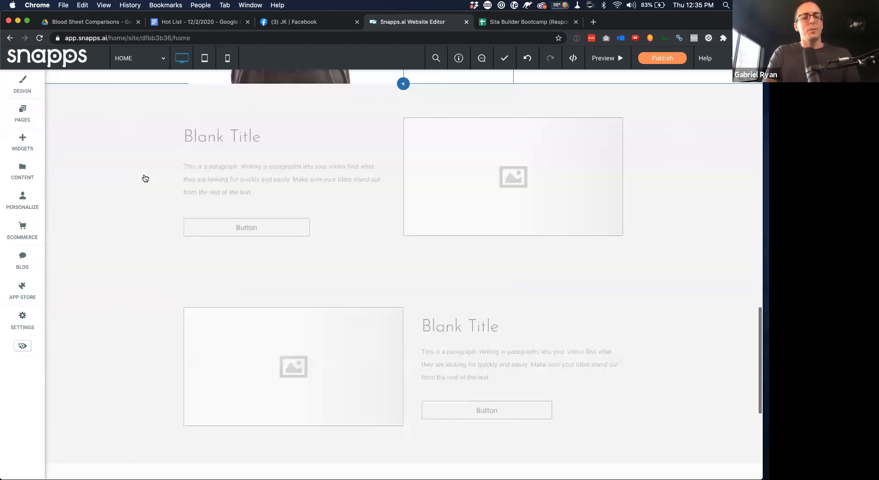
pyautogui.scroll(10, 145, 178)
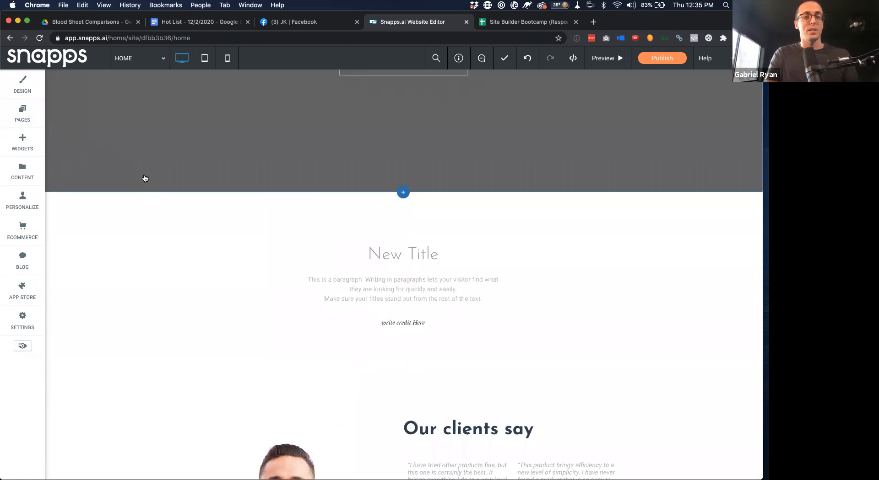
pyautogui.click(34, 113)
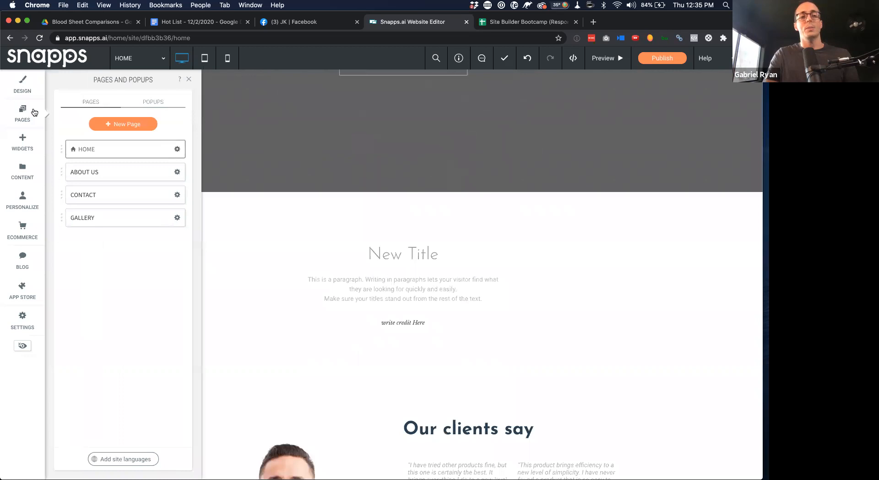
# Switch to the Gallery page and look over its 'Place image Here' placeholder grid
pyautogui.click(121, 124)
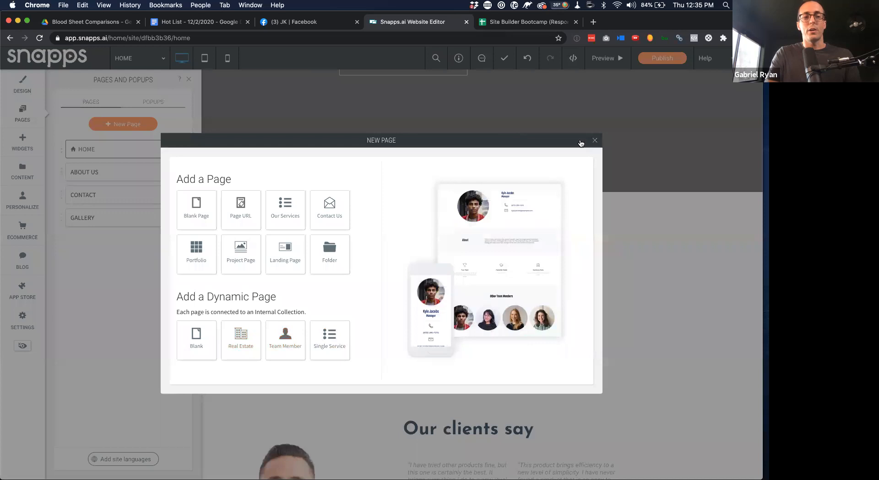
pyautogui.click(594, 140)
pyautogui.click(129, 216)
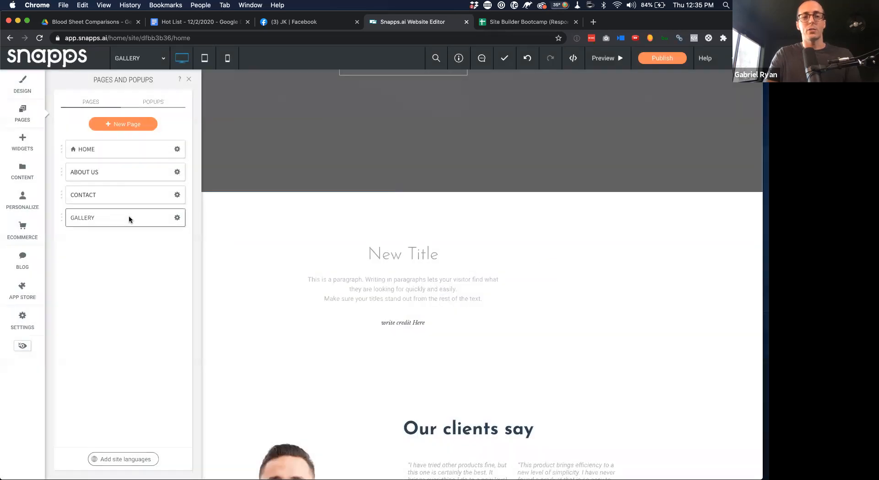
pyautogui.scroll(-2, 282, 228)
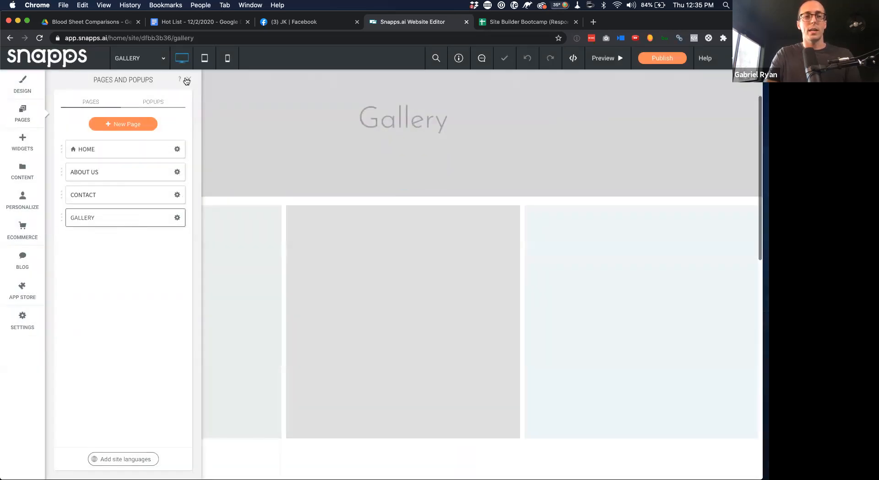
pyautogui.click(188, 79)
pyautogui.scroll(-1, 321, 197)
pyautogui.scroll(-6, 414, 220)
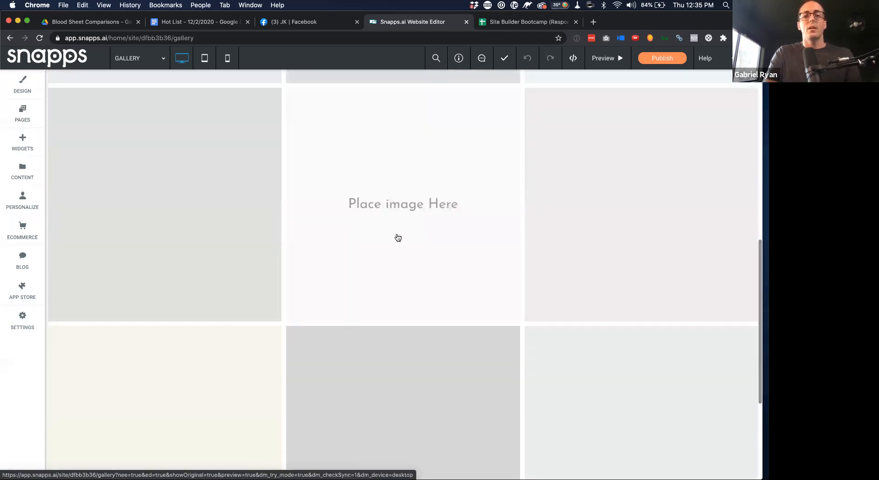
pyautogui.scroll(-4, 397, 238)
pyautogui.scroll(5, 397, 238)
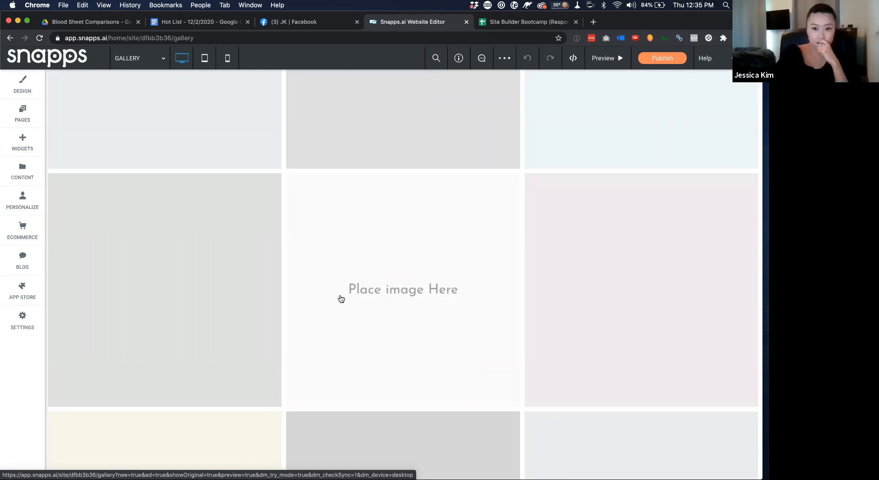
# Reopen the pages list, check the Gallery page options, and start a new page
pyautogui.click(20, 114)
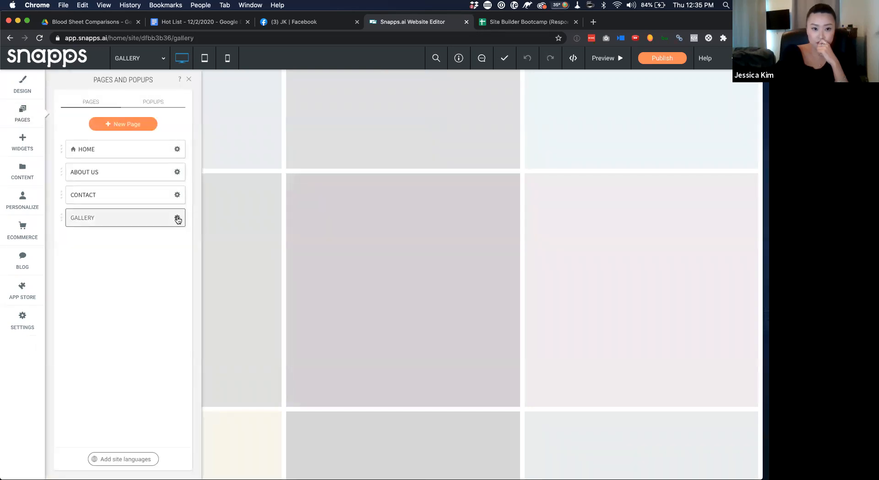
pyautogui.click(177, 218)
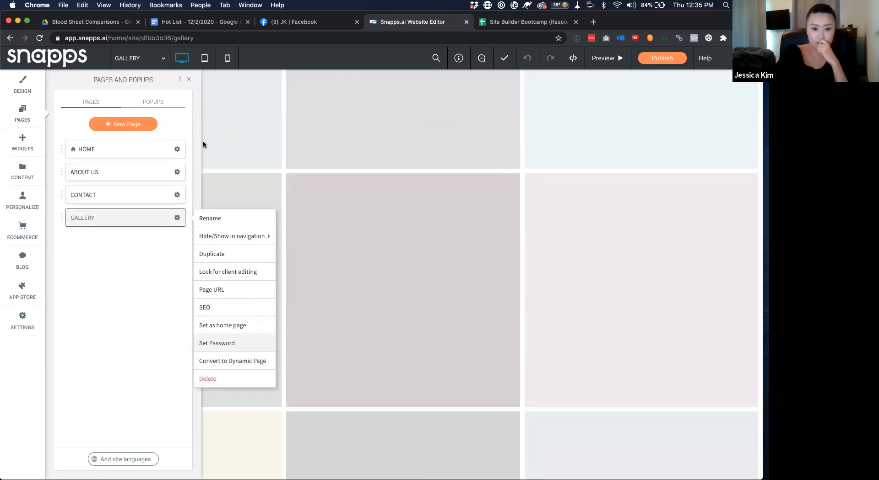
pyautogui.click(133, 262)
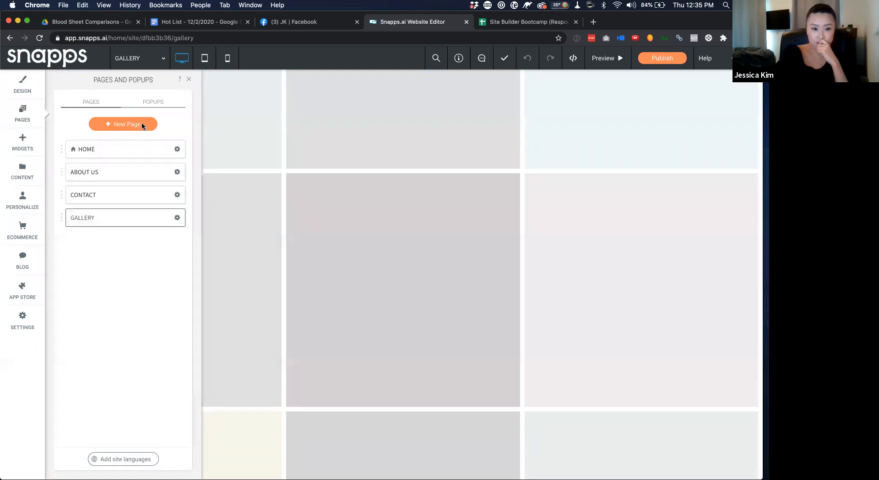
pyautogui.click(141, 123)
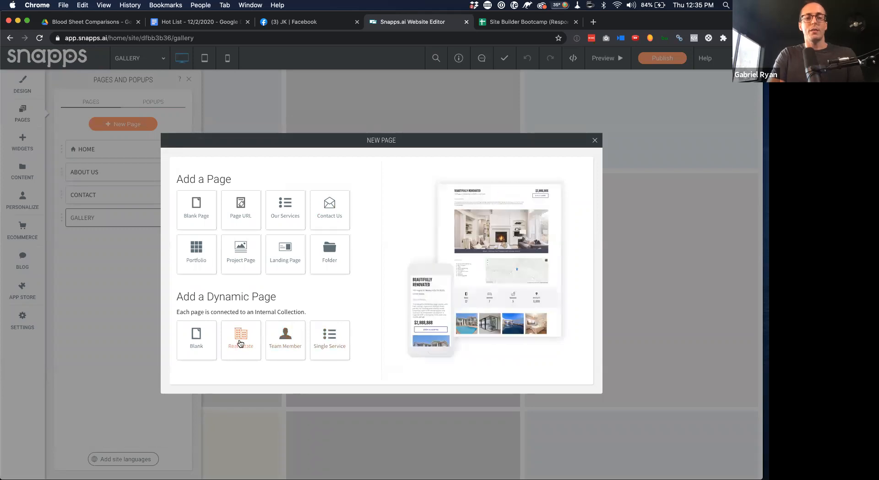
# Start a blank dynamic page and name it 'Video Semrmons'
pyautogui.click(200, 340)
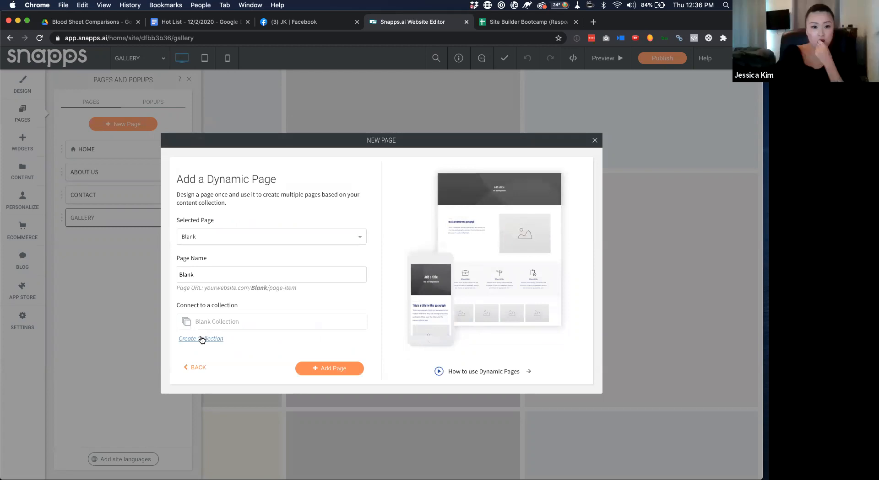
pyautogui.doubleClick(236, 274)
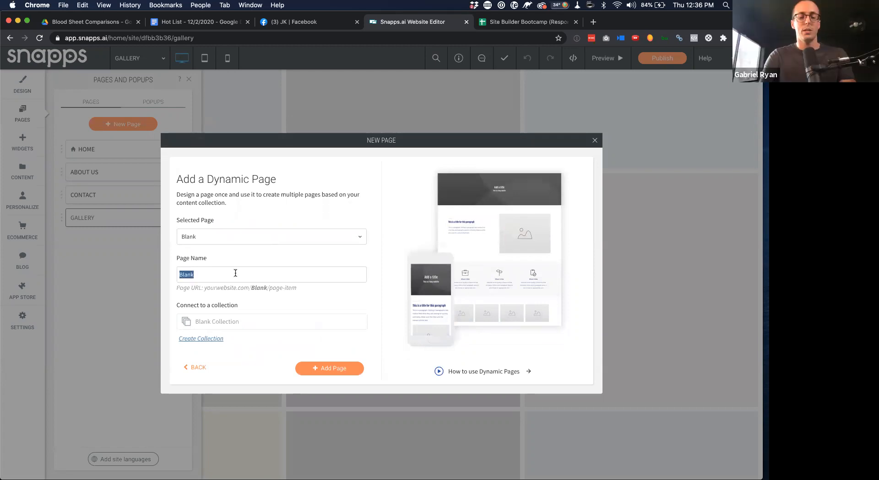
pyautogui.write('Video ')
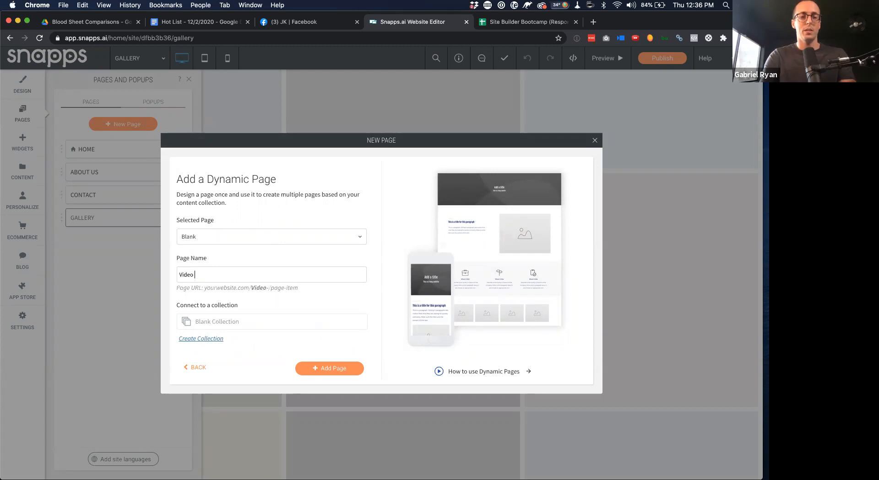
pyautogui.write('Semrmons')
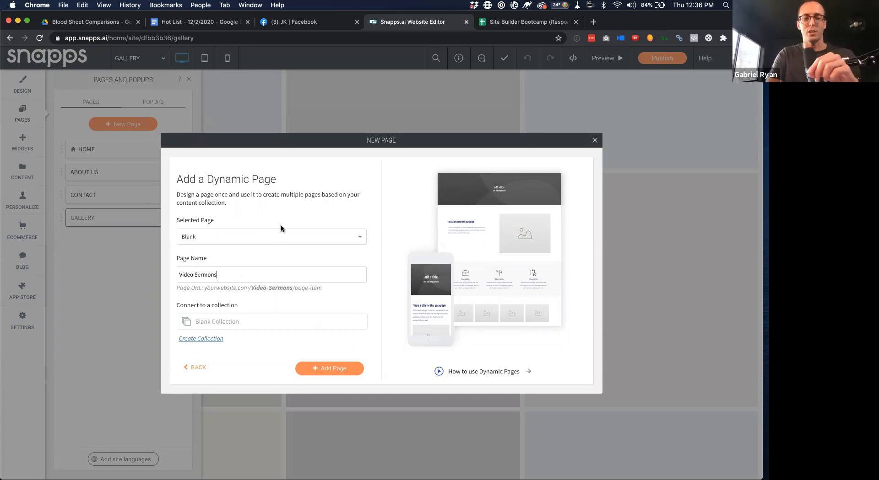
# Abandon the collection setup and go to the site's Content library
pyautogui.click(207, 340)
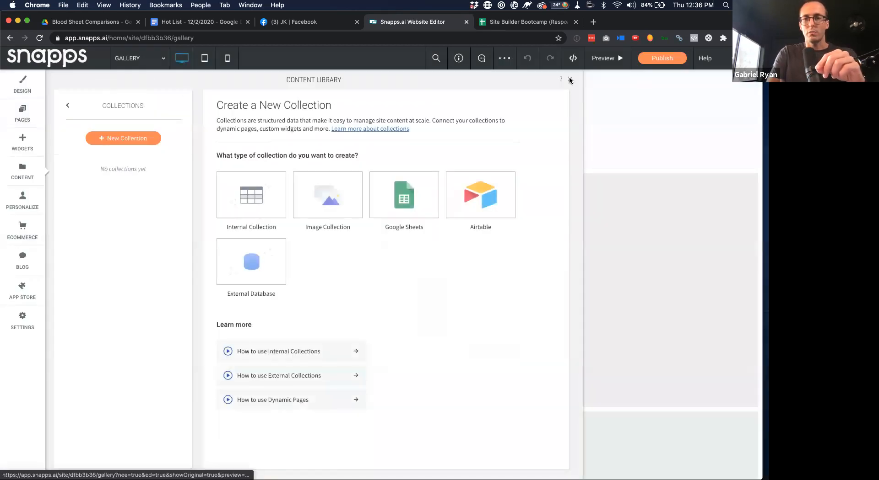
pyautogui.click(570, 78)
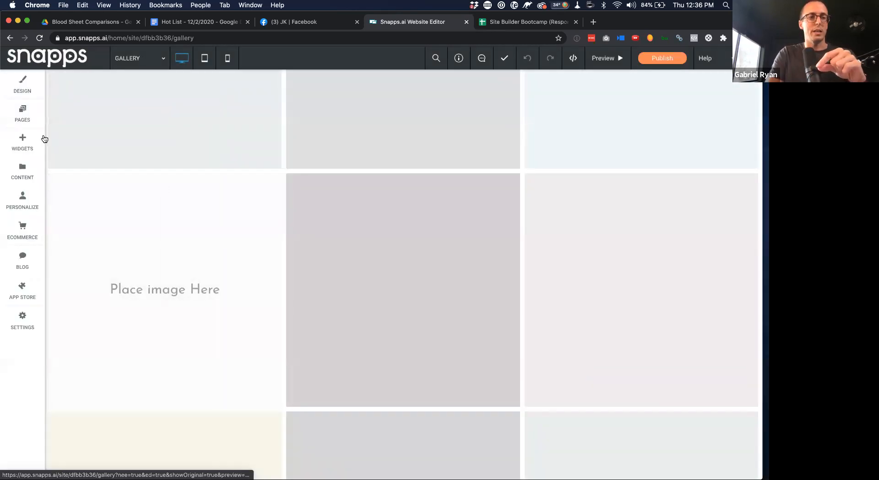
pyautogui.click(17, 171)
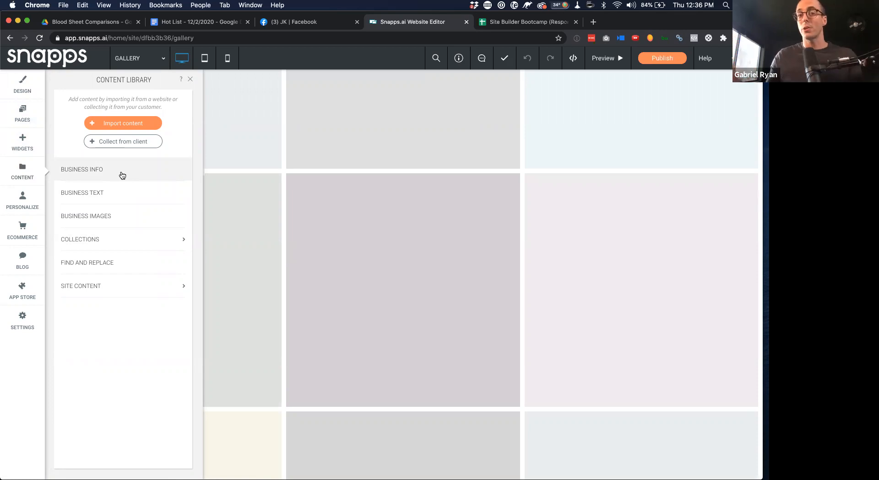
# After viewing Business Info, create a new internal collection, Collection-01
pyautogui.click(122, 175)
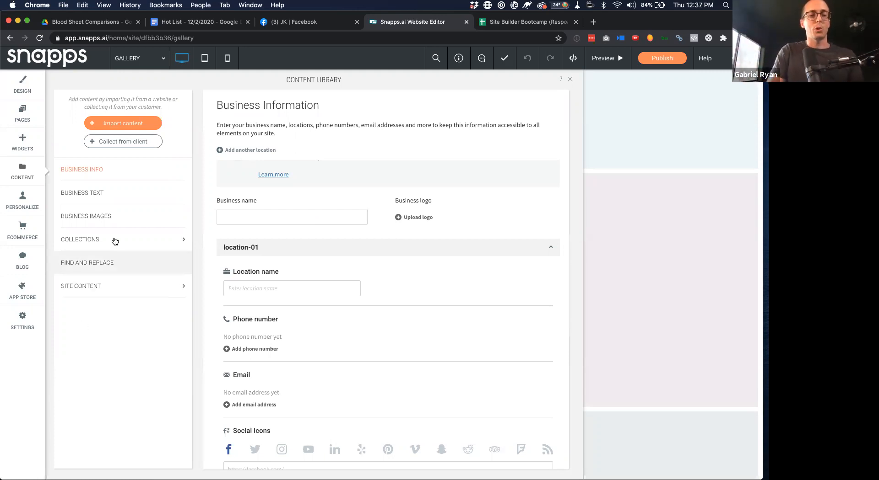
pyautogui.click(225, 208)
pyautogui.click(89, 239)
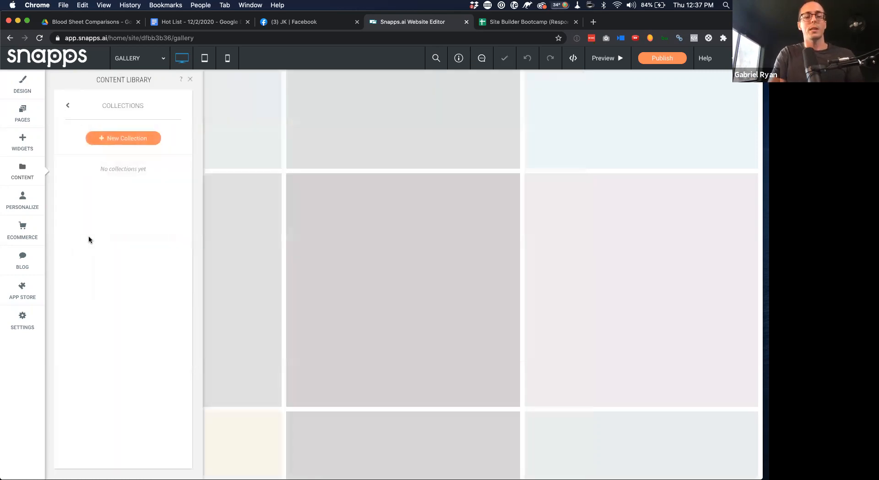
pyautogui.click(127, 139)
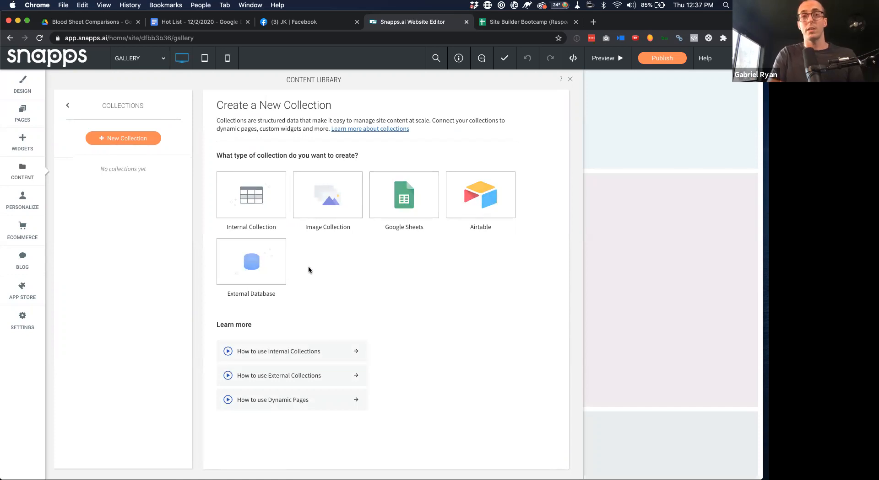
pyautogui.click(257, 195)
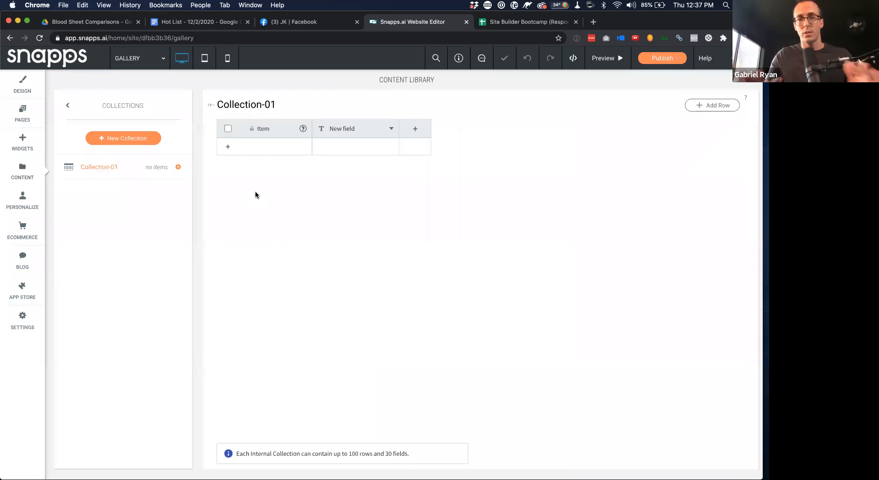
# Rename the collection to Video Sermons and turn New field into a Title text field
pyautogui.click(272, 106)
pyautogui.write('V')
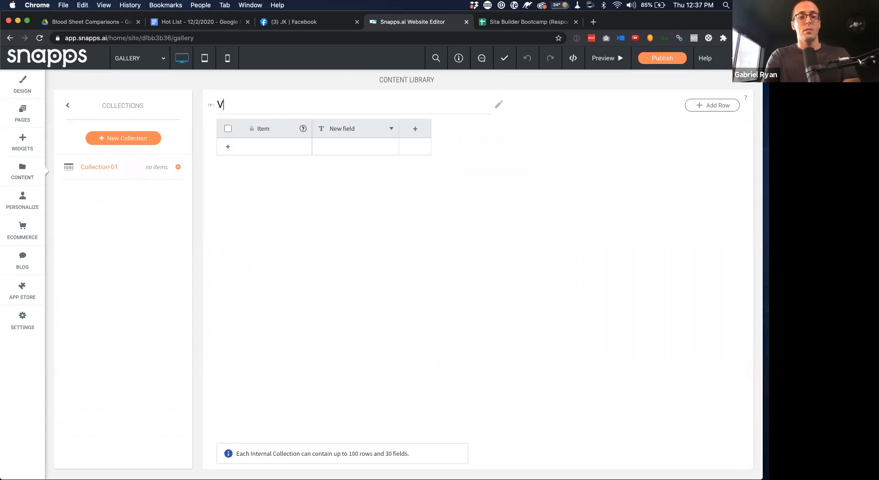
pyautogui.write('ideo Sermons')
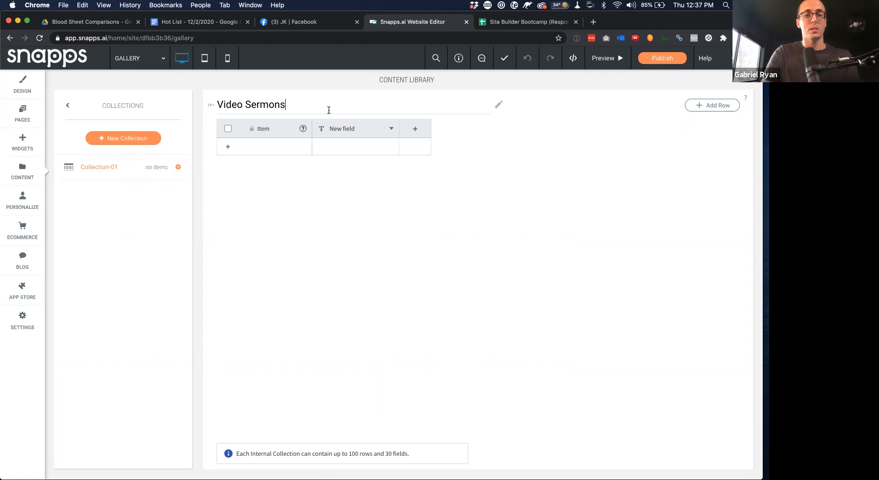
pyautogui.press('Return')
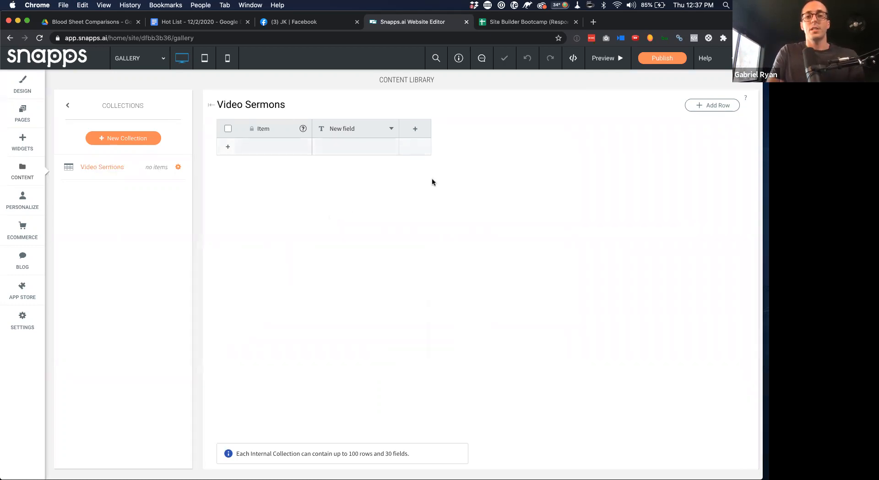
pyautogui.click(393, 130)
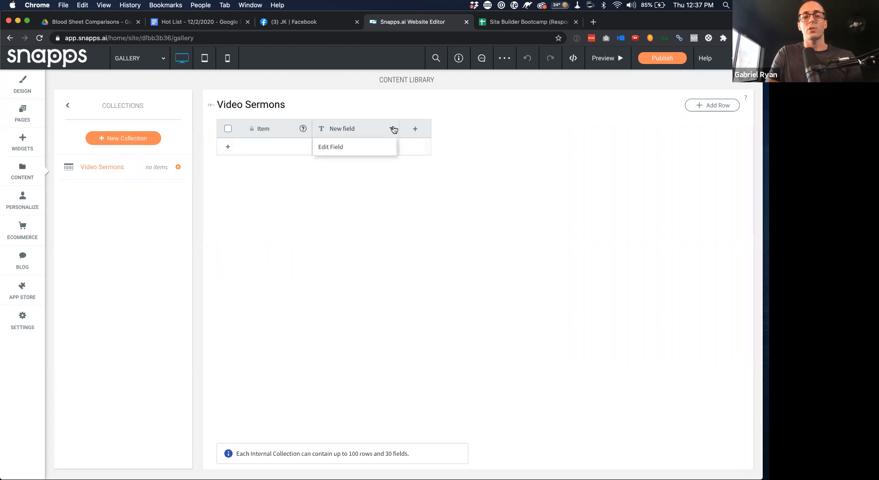
pyautogui.click(358, 152)
pyautogui.write('Title')
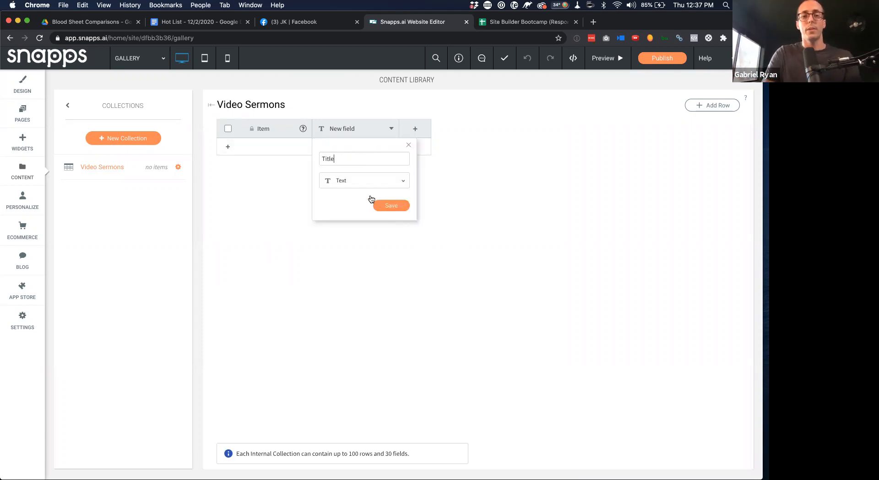
pyautogui.click(391, 205)
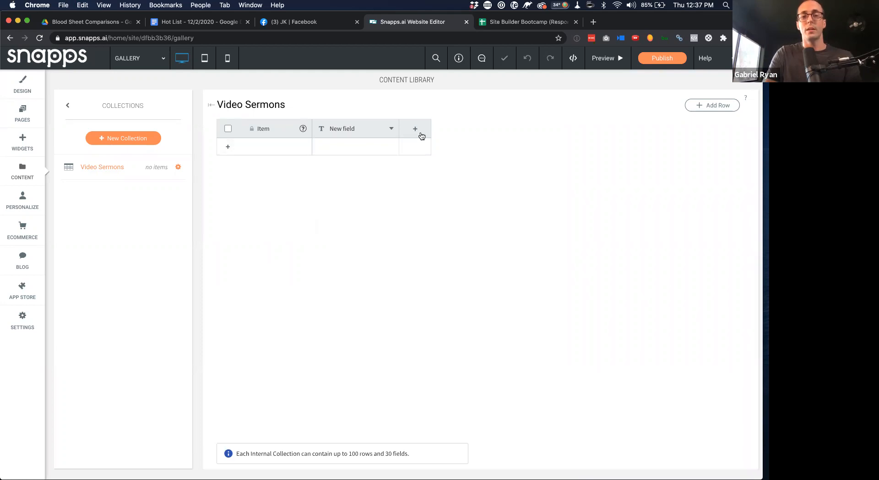
# Add a Videpo column of type Video
pyautogui.click(419, 130)
pyautogui.write('Videpo')
pyautogui.click(455, 180)
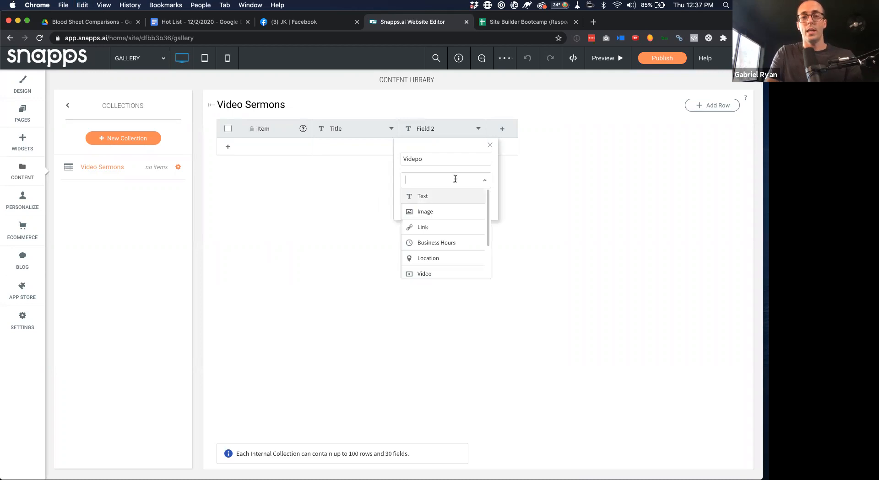
pyautogui.scroll(-2, 437, 249)
pyautogui.click(430, 251)
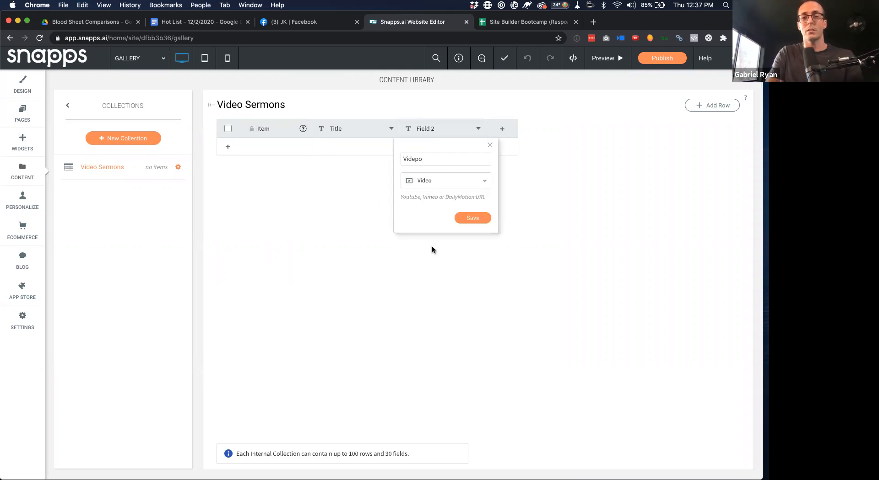
pyautogui.click(470, 219)
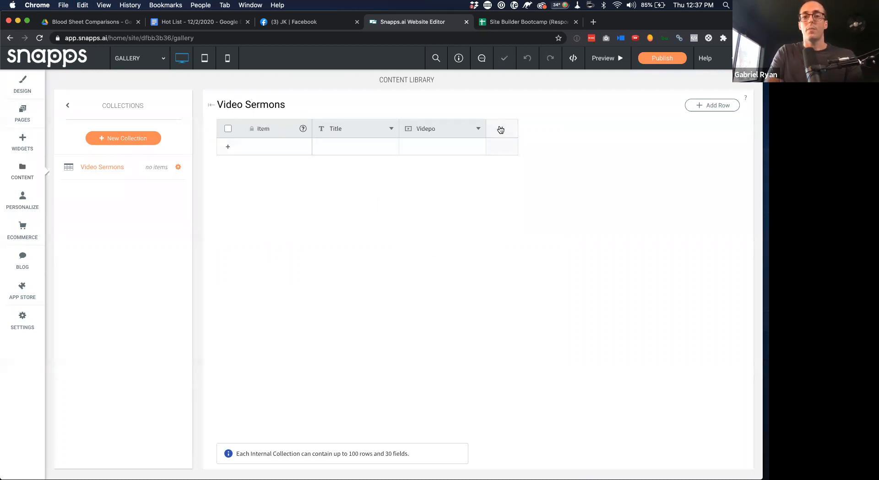
# Add a Description column of type Text
pyautogui.click(500, 130)
pyautogui.tripleClick(528, 153)
pyautogui.write('Description')
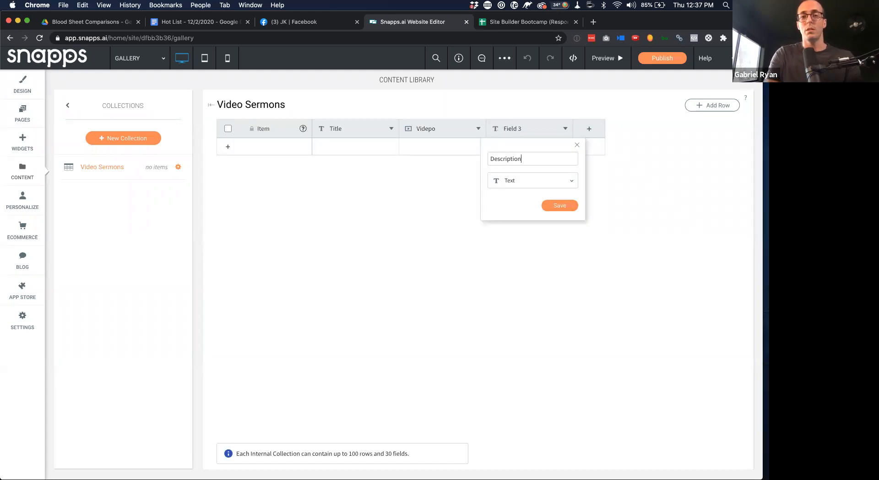
pyautogui.click(549, 180)
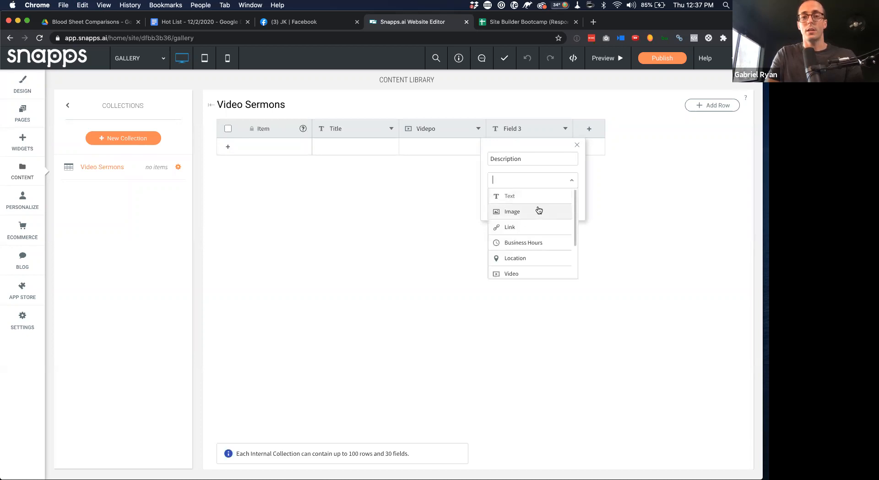
pyautogui.click(537, 197)
pyautogui.click(554, 206)
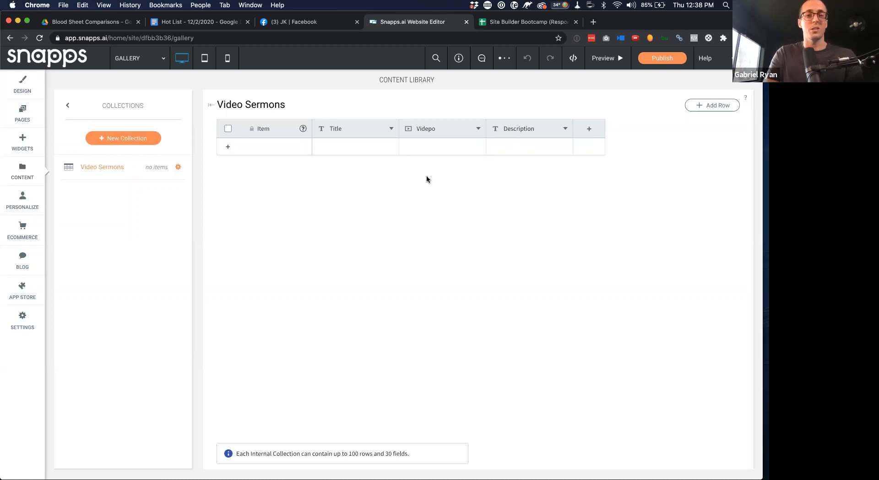
# Leave the collection and start a new Dynamic Page from the Blank template
pyautogui.click(68, 106)
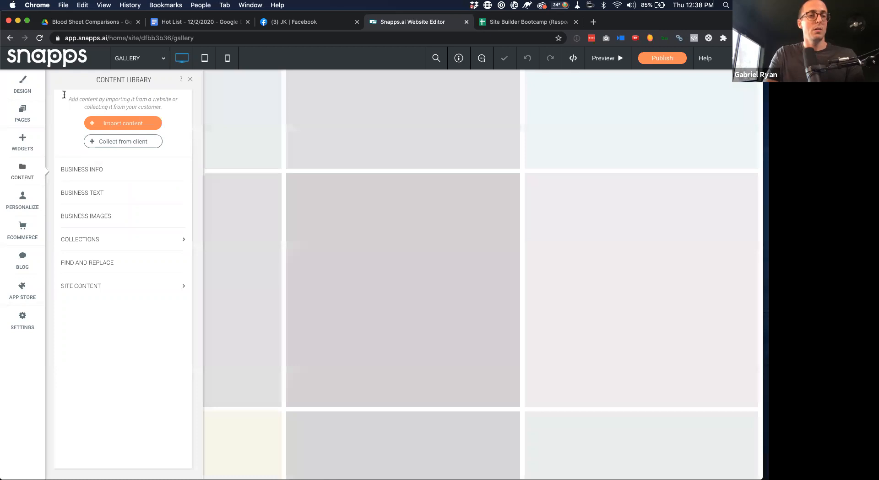
pyautogui.click(19, 113)
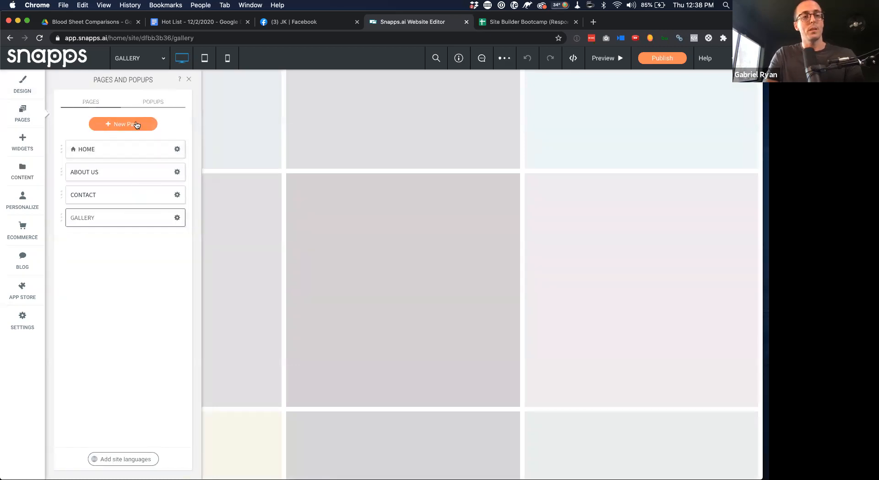
pyautogui.click(136, 120)
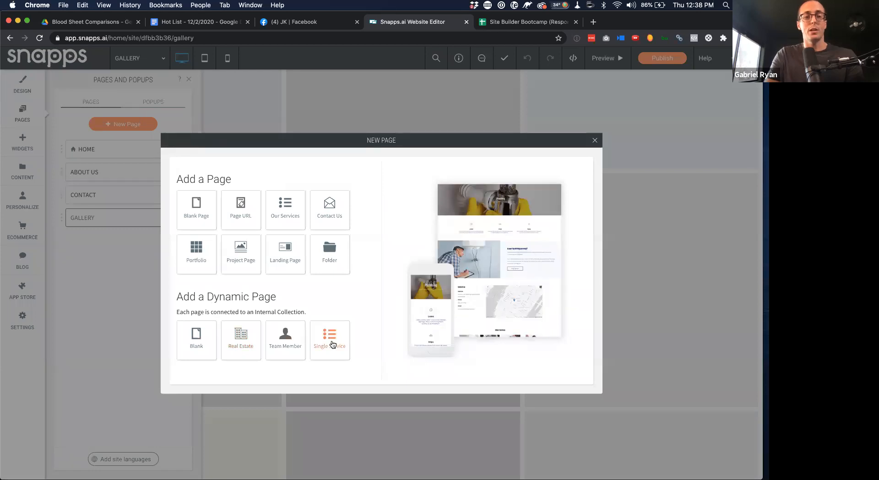
pyautogui.click(206, 342)
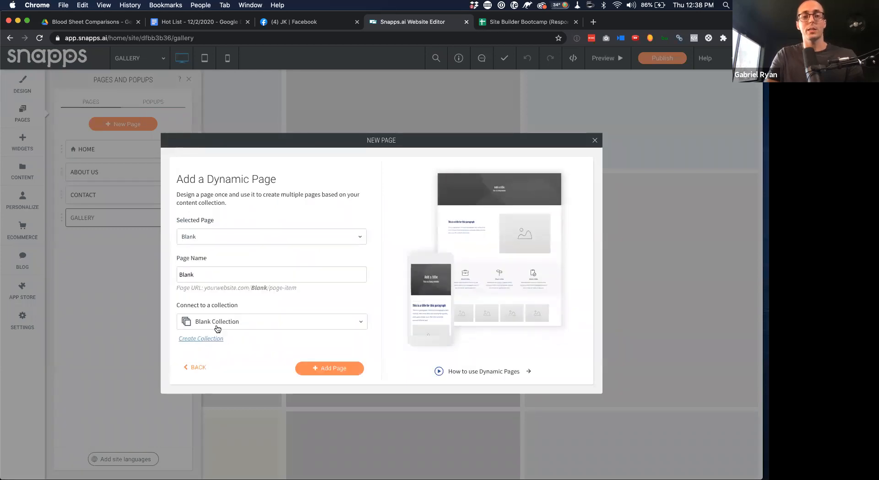
# Name the page Video Sermons, link it to the Video Sermons collection, and add it
pyautogui.click(211, 234)
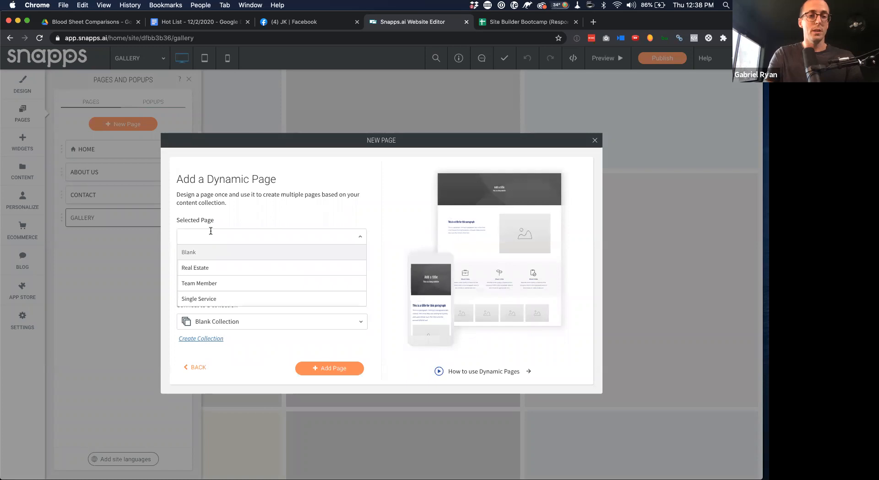
pyautogui.write('Vid')
pyautogui.press('super+a')
pyautogui.press('BackSpace')
pyautogui.click(224, 253)
pyautogui.write('Vi')
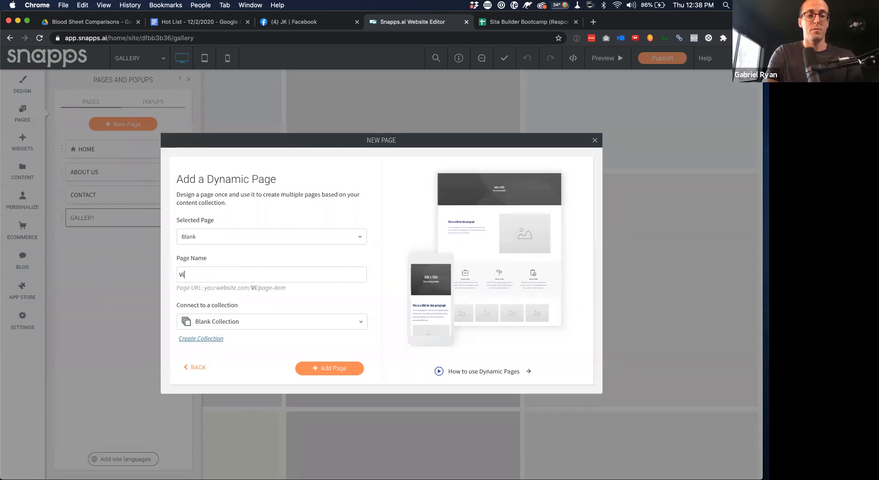
pyautogui.write('deo Sermons')
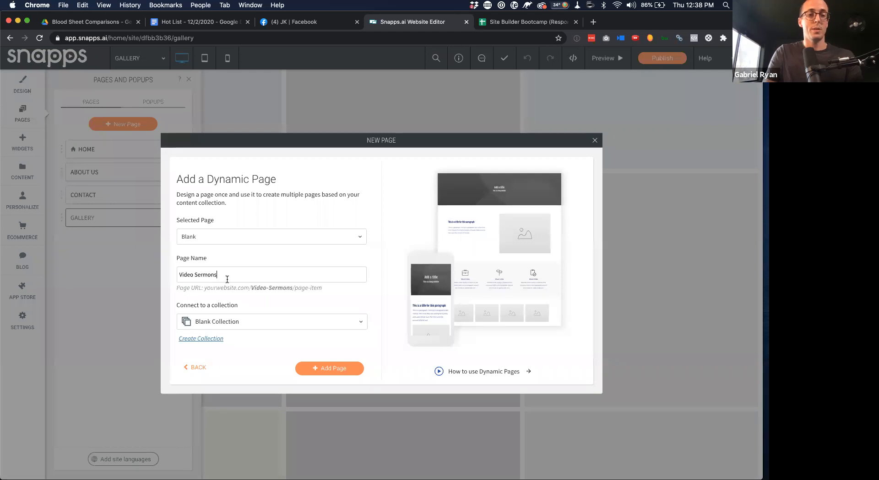
pyautogui.click(232, 322)
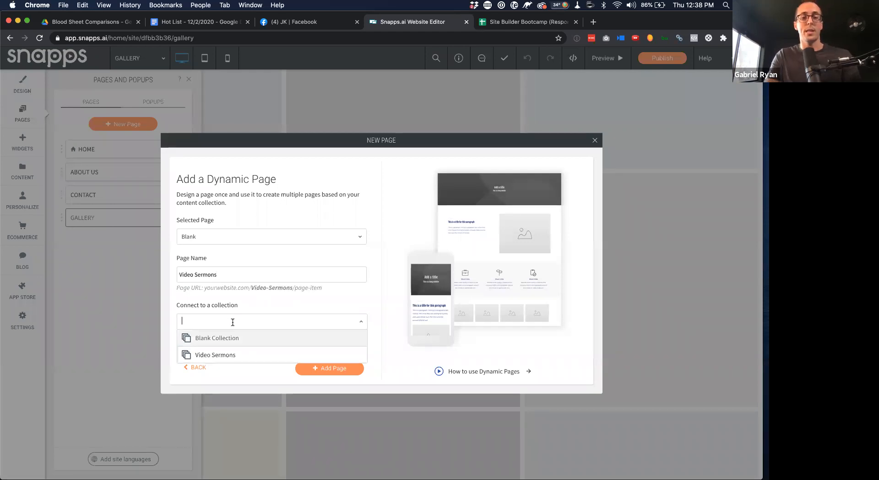
pyautogui.click(215, 354)
pyautogui.click(341, 375)
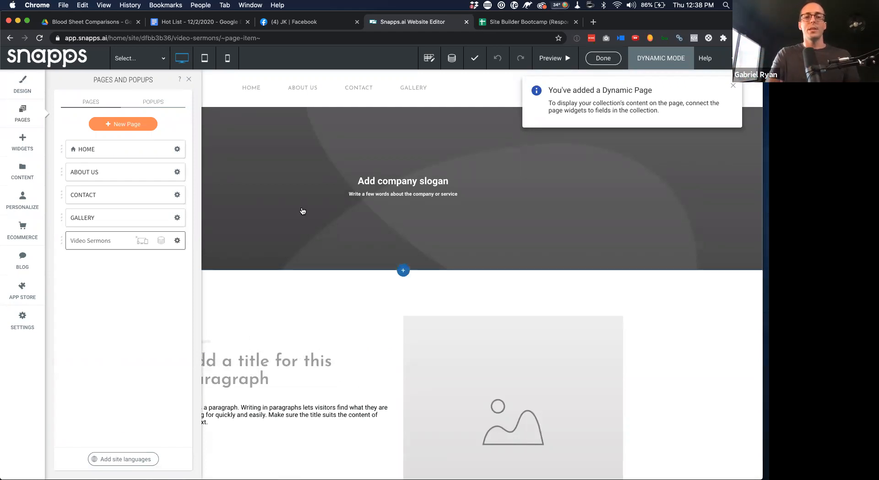
# Dismiss the dynamic page notice, open Video Sermons, and show its options in the pages list
pyautogui.click(730, 87)
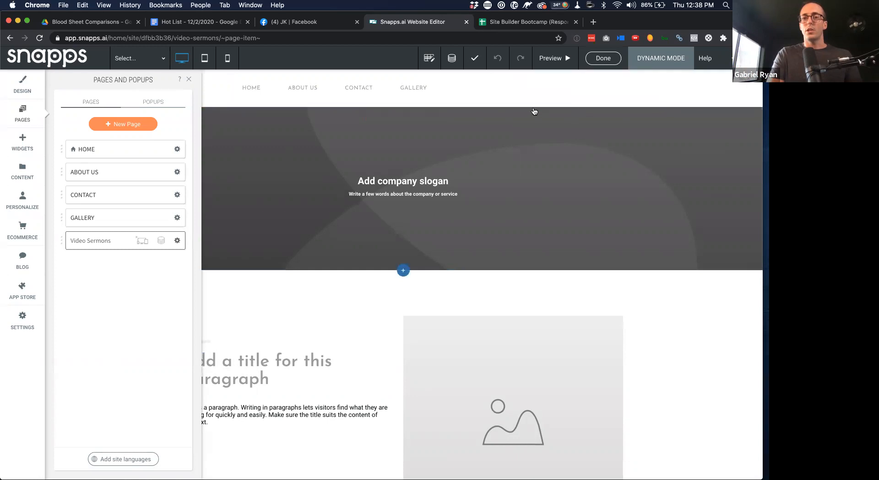
pyautogui.click(110, 246)
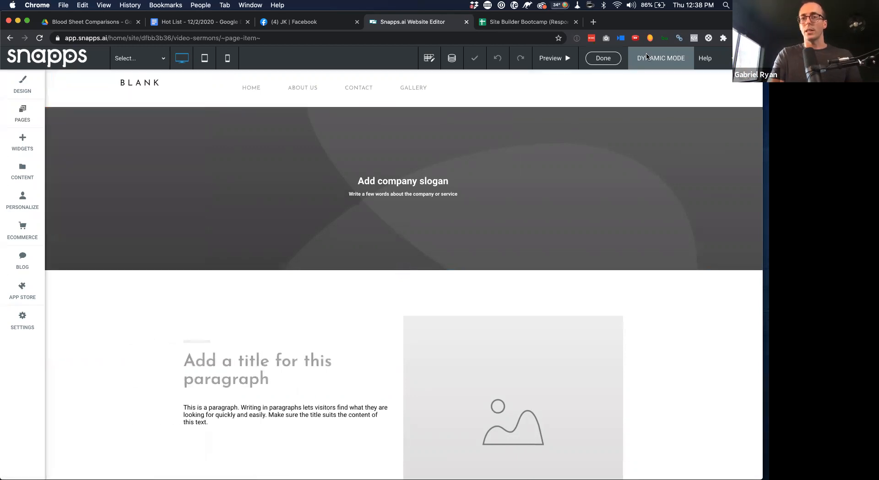
pyautogui.scroll(5, 662, 61)
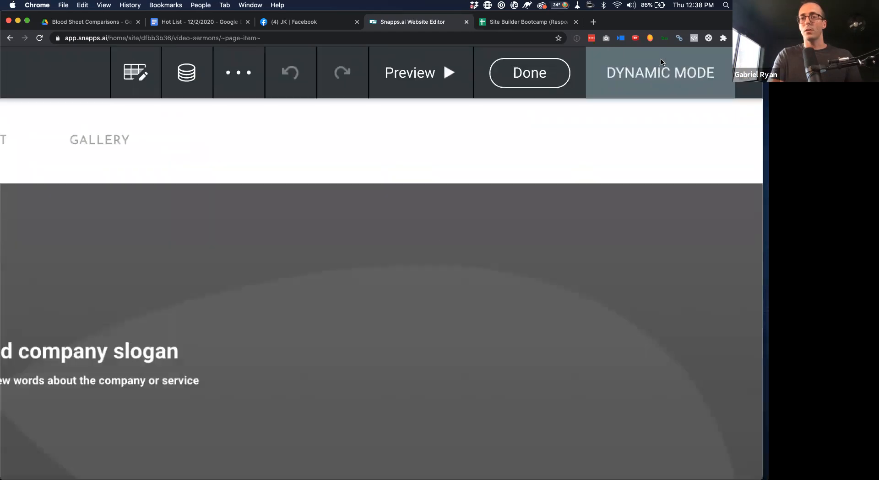
pyautogui.scroll(-5, 423, 212)
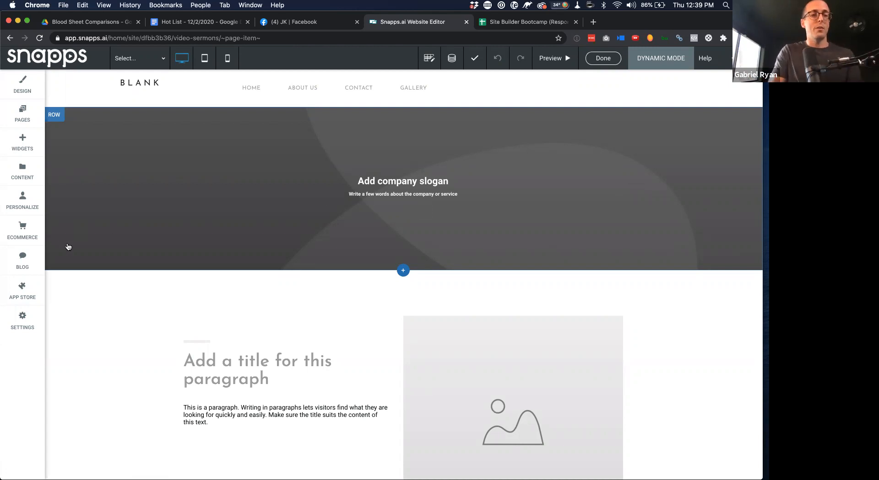
pyautogui.click(30, 108)
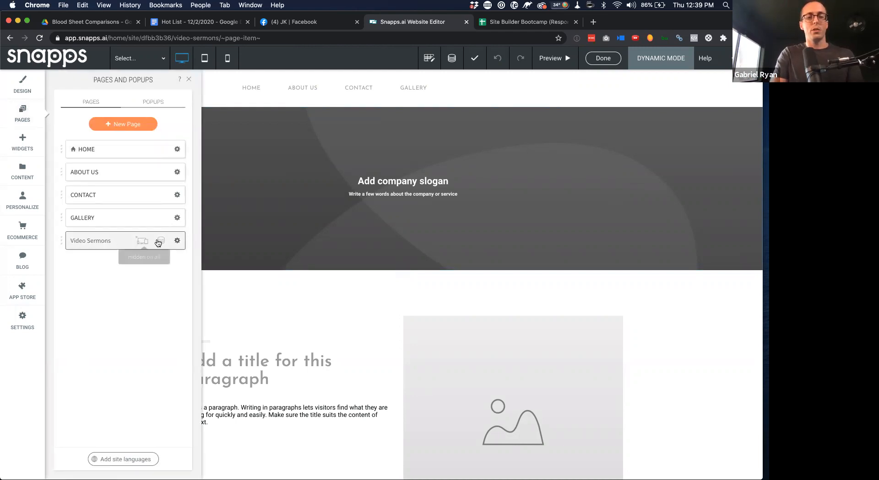
pyautogui.click(177, 241)
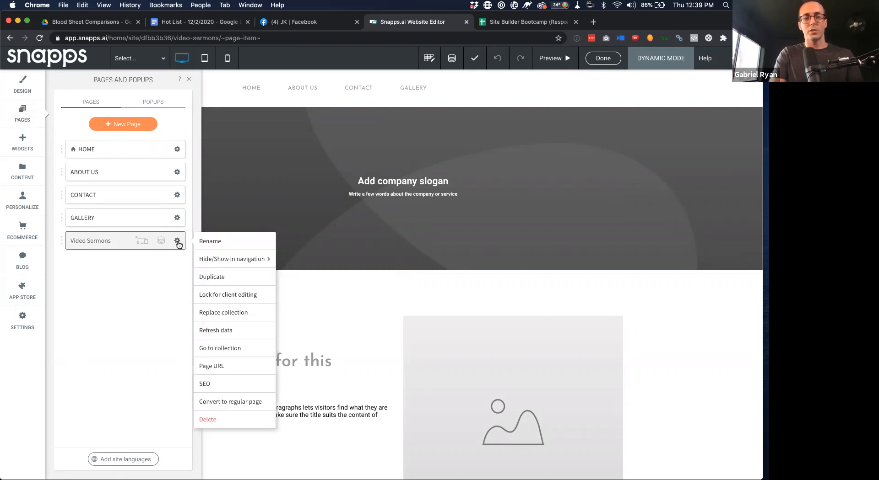
# Confirm the Video Sermons page URL slug is video-sermons, then show the content library
pyautogui.click(222, 367)
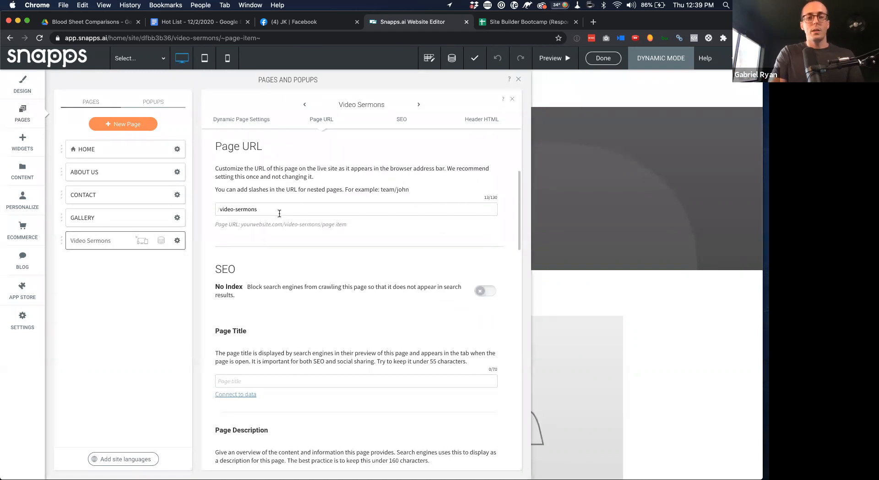
pyautogui.moveTo(271, 211); pyautogui.dragTo(210, 210)
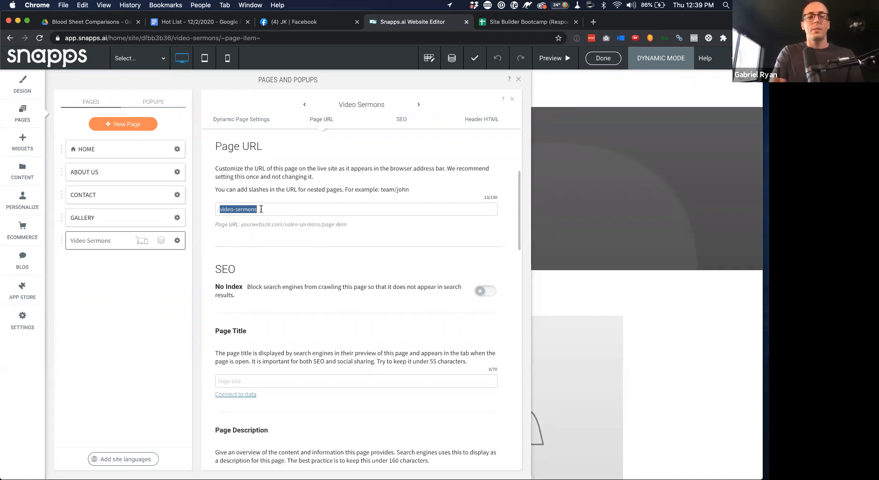
pyautogui.moveTo(261, 209); pyautogui.dragTo(213, 211)
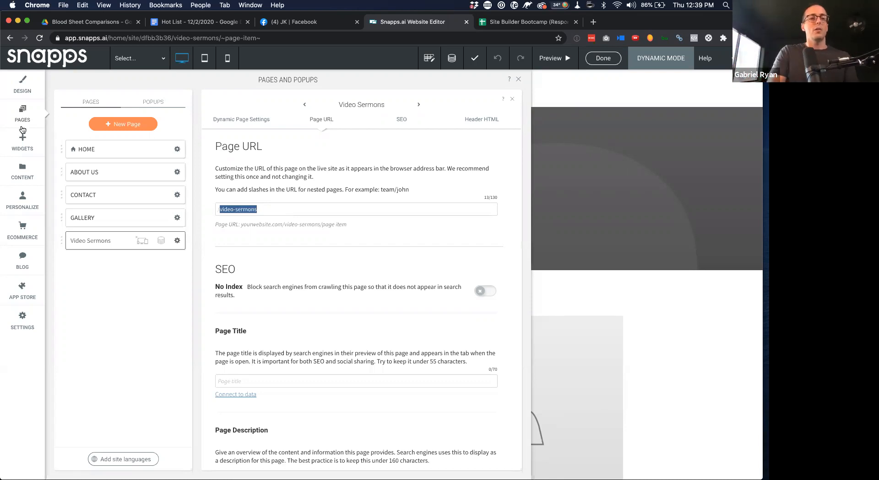
pyautogui.click(28, 177)
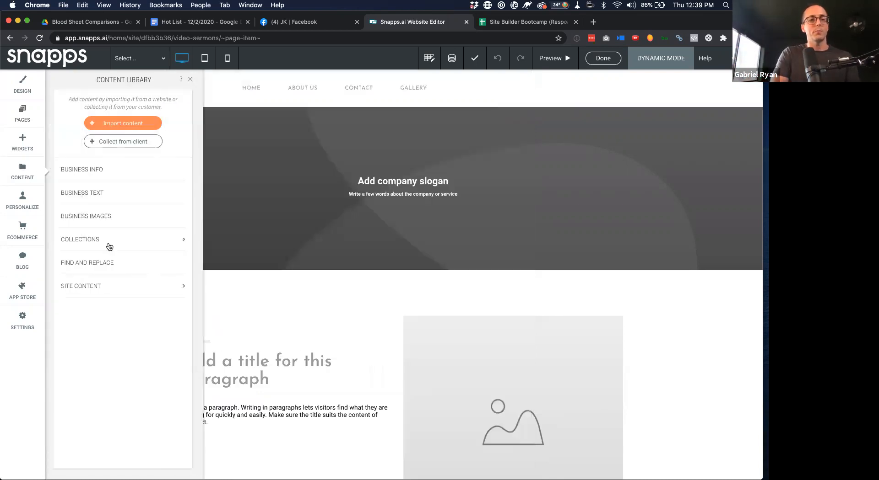
# Add sermon-01 and sermon-02 as Item rows in the Video Sermons collection table
pyautogui.click(116, 247)
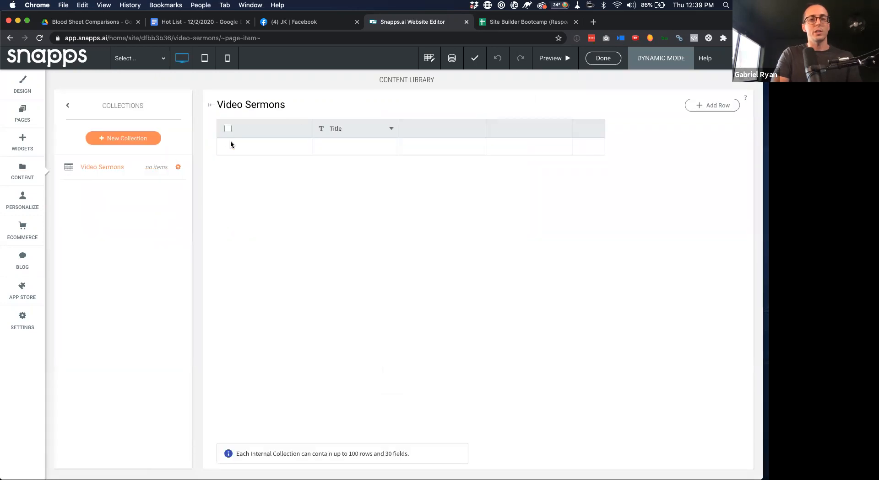
pyautogui.click(264, 148)
pyautogui.click(260, 147)
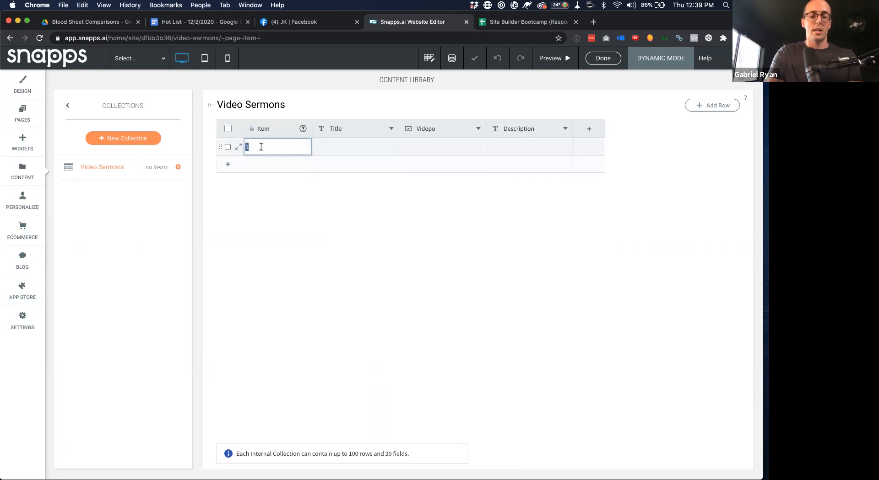
pyautogui.write('Sermon-0')
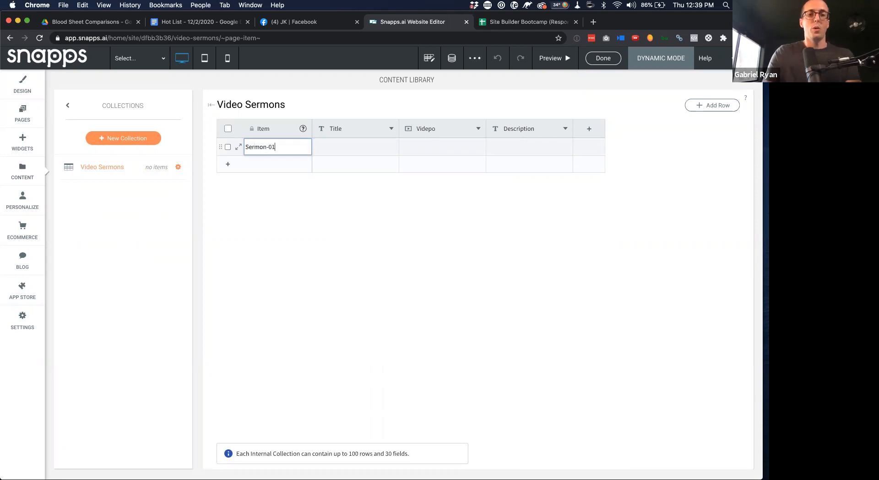
pyautogui.click(273, 172)
pyautogui.click(273, 169)
pyautogui.write('sermon-02')
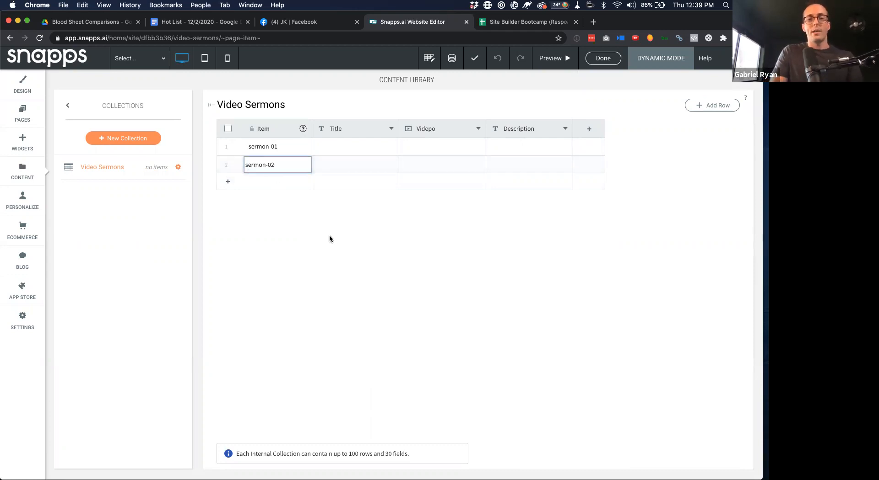
pyautogui.click(349, 170)
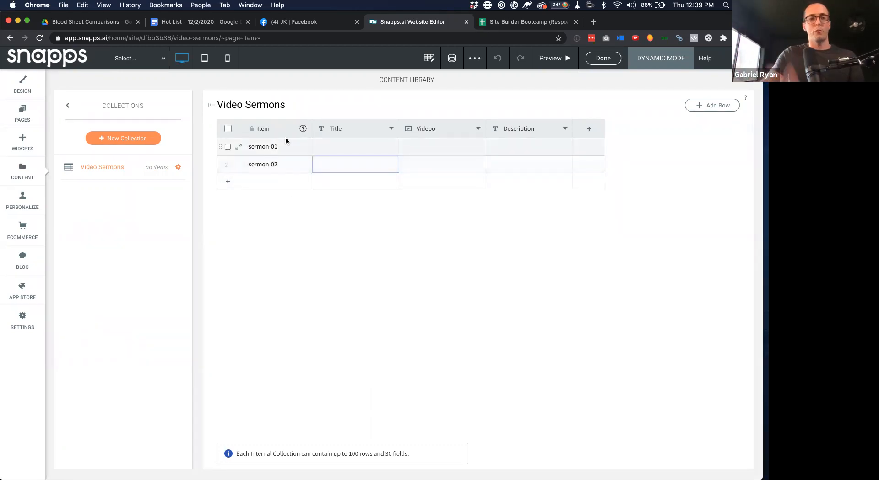
# Preview the Video Sermons page with the sermon-01 item
pyautogui.click(27, 116)
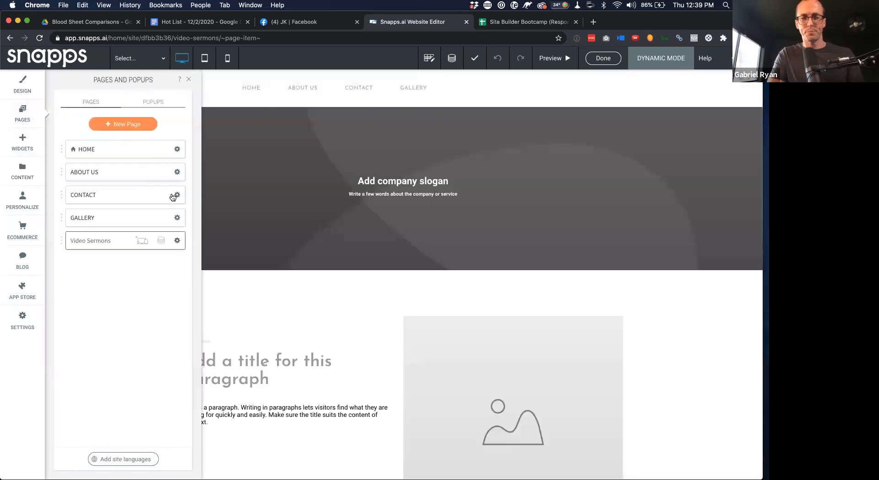
pyautogui.click(118, 239)
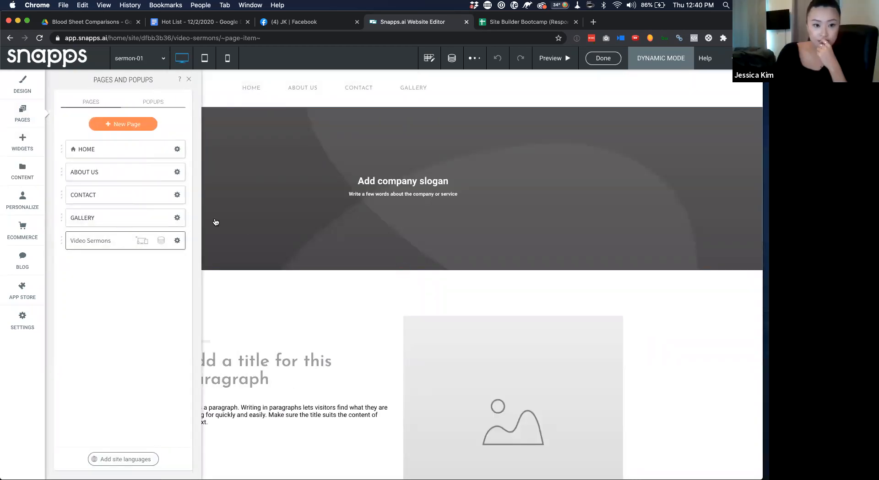
pyautogui.click(187, 81)
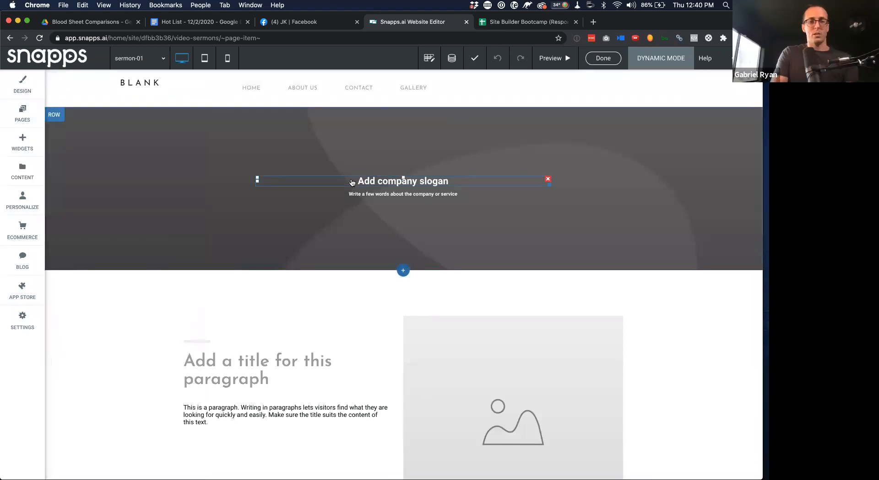
# Delete the 'Add company slogan' heading and the banner subtext from the hero
pyautogui.click(549, 181)
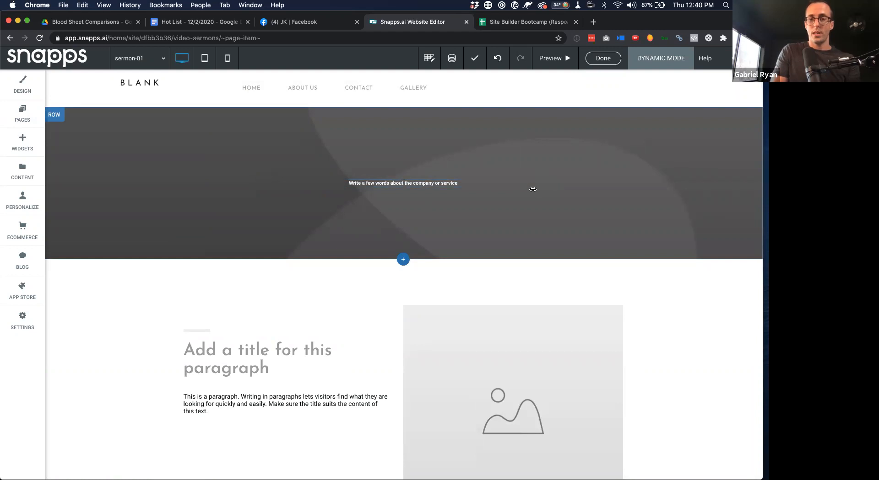
pyautogui.moveTo(546, 197); pyautogui.dragTo(572, 220)
pyautogui.click(537, 184)
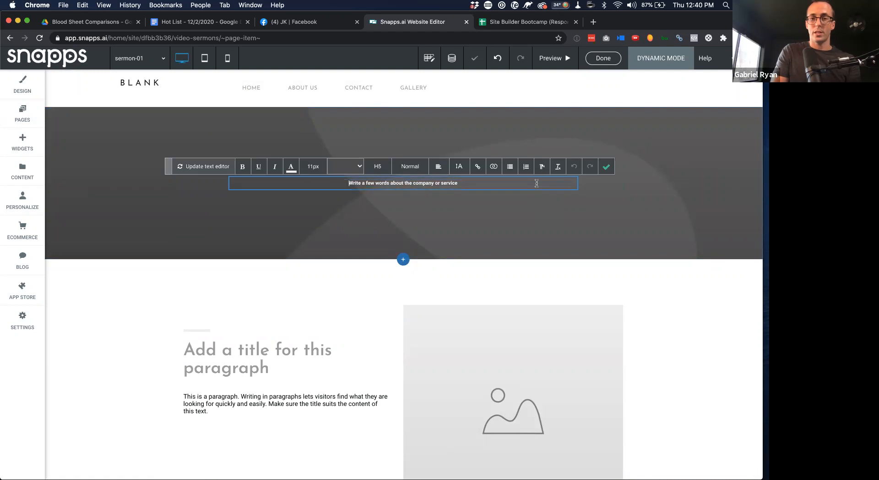
pyautogui.scroll(5, 536, 183)
pyautogui.hscroll(4, 536, 182)
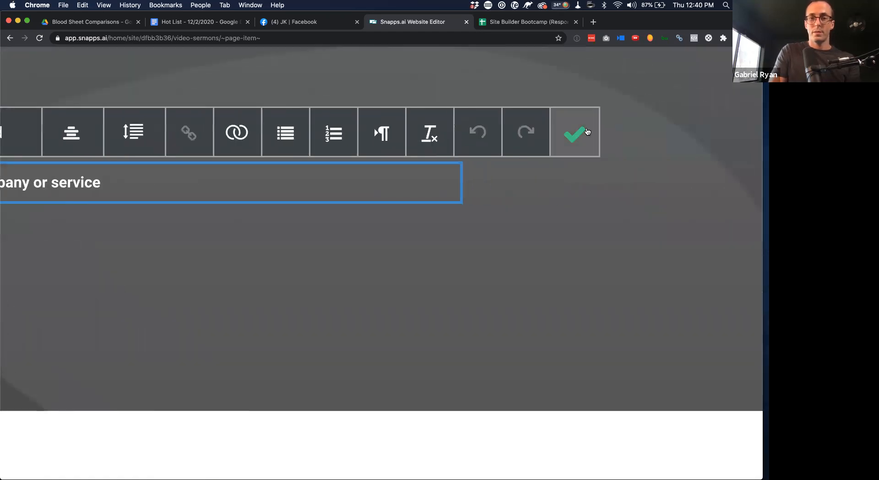
pyautogui.click(477, 157)
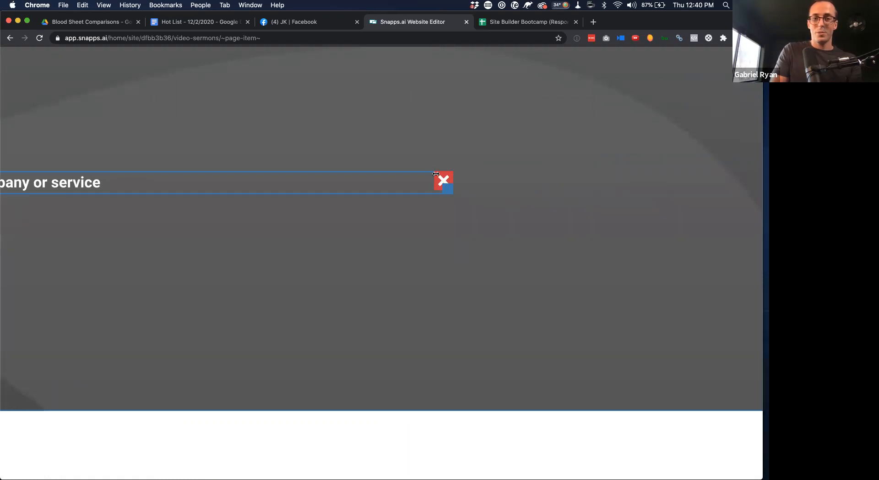
pyautogui.click(437, 174)
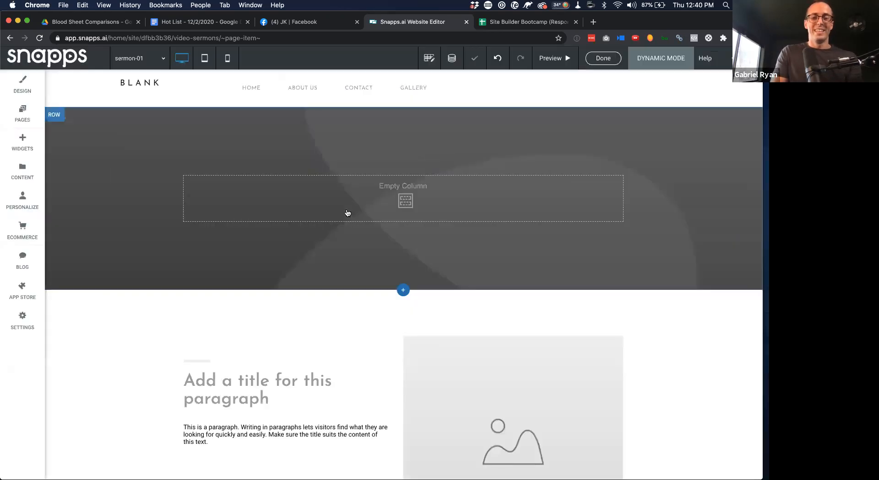
# Add a Large Title widget to the empty hero banner column
pyautogui.click(22, 143)
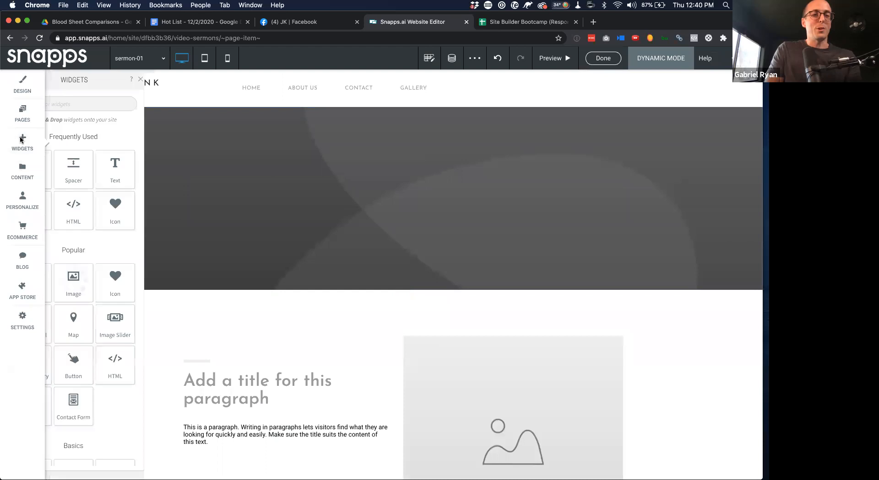
pyautogui.write('title')
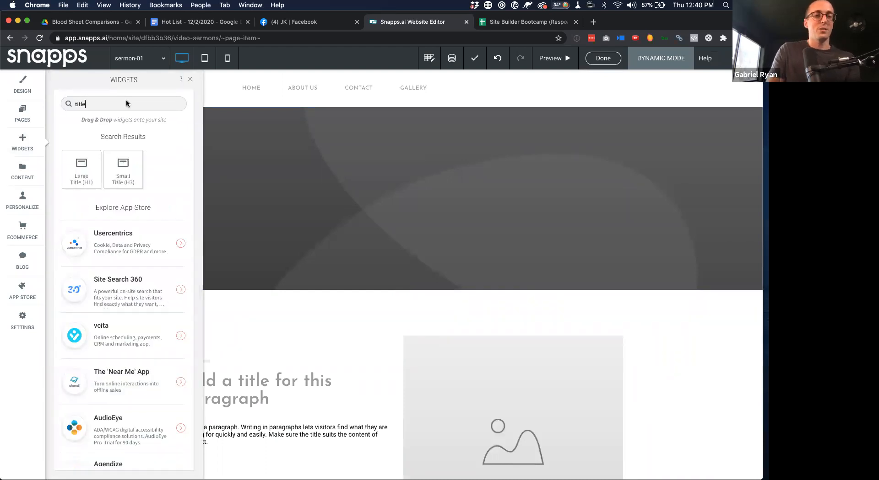
pyautogui.rightClick(83, 166)
pyautogui.click(410, 207)
pyautogui.moveTo(80, 167); pyautogui.dragTo(416, 197)
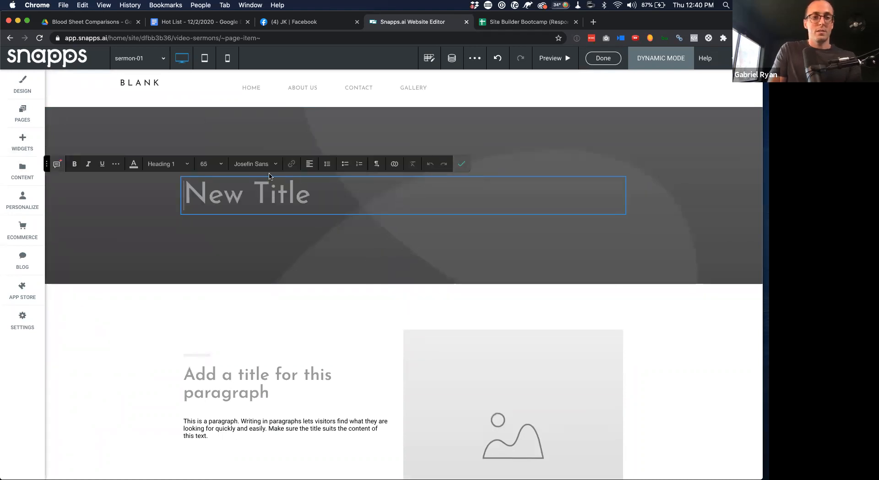
# Make the New Title heading text white and centre-aligned
pyautogui.click(133, 164)
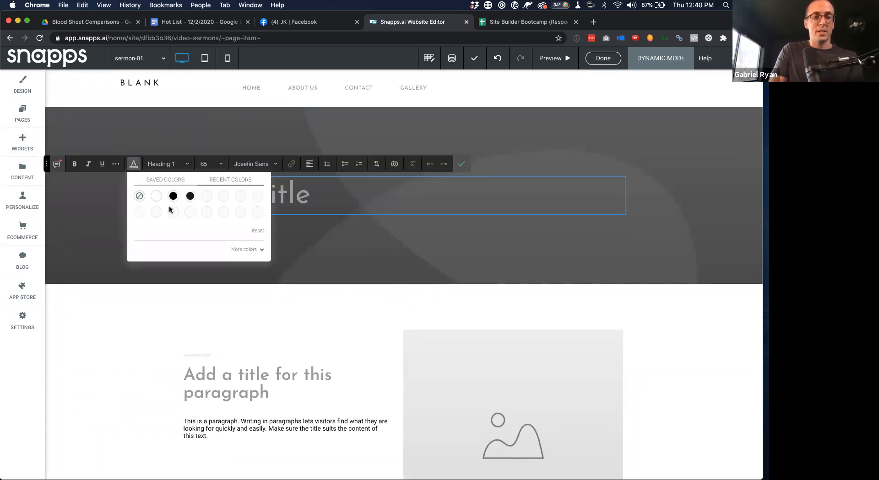
pyautogui.click(156, 193)
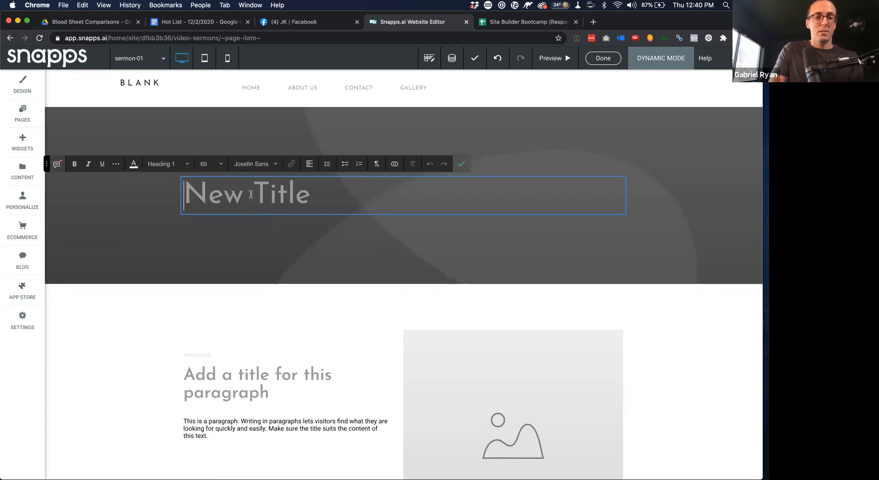
pyautogui.press('super+a')
pyautogui.click(133, 164)
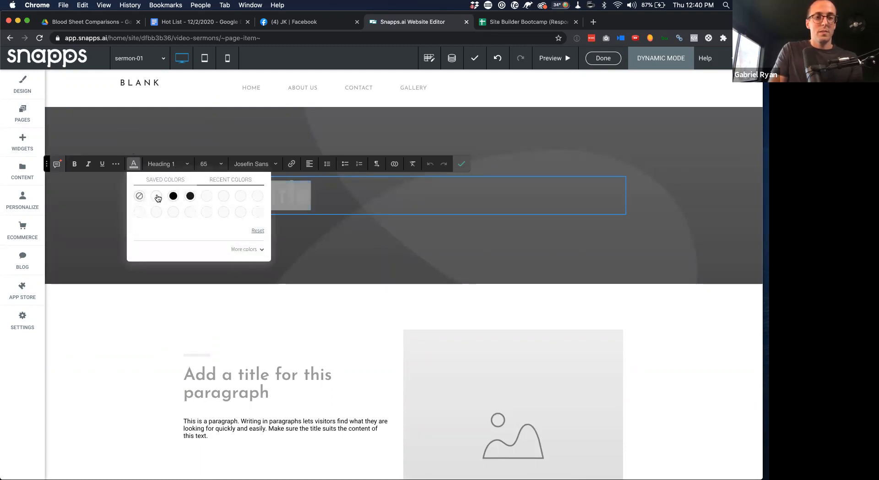
pyautogui.click(139, 197)
pyautogui.click(310, 165)
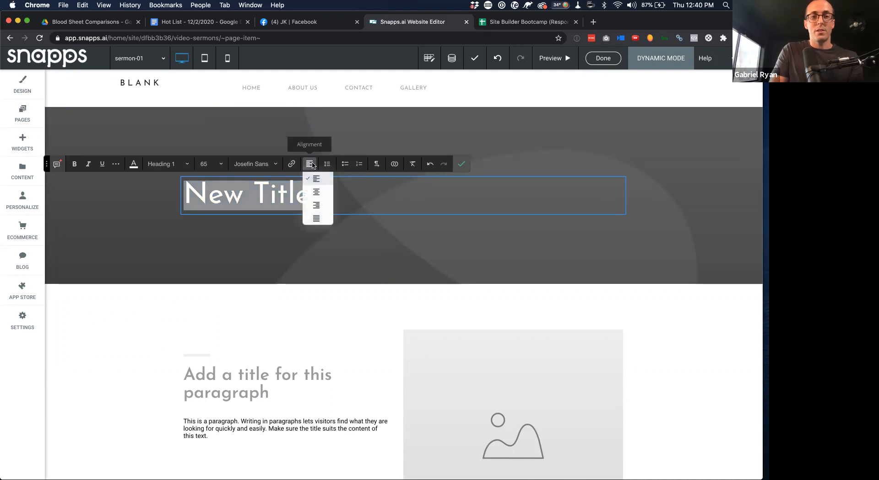
pyautogui.click(321, 192)
pyautogui.click(462, 165)
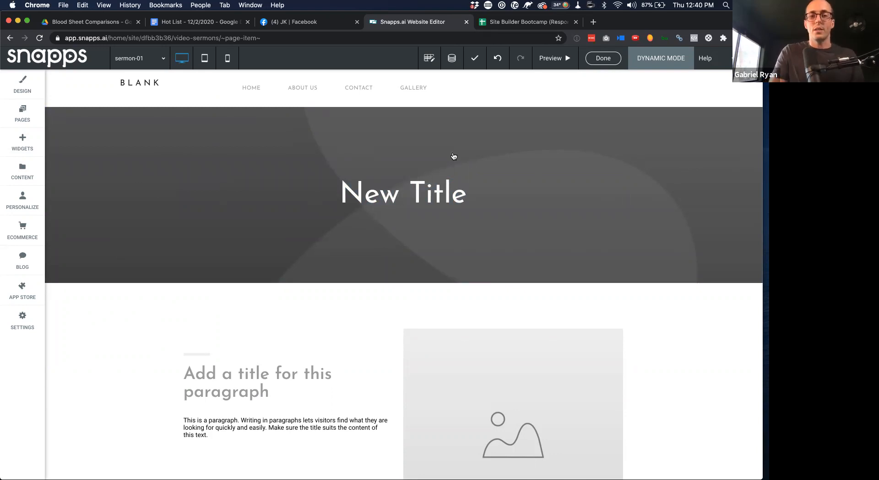
pyautogui.click(412, 188)
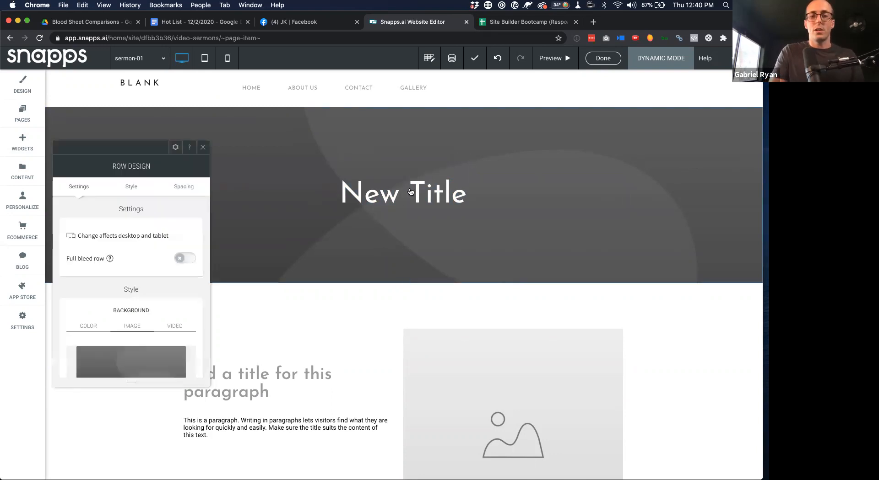
pyautogui.click(203, 148)
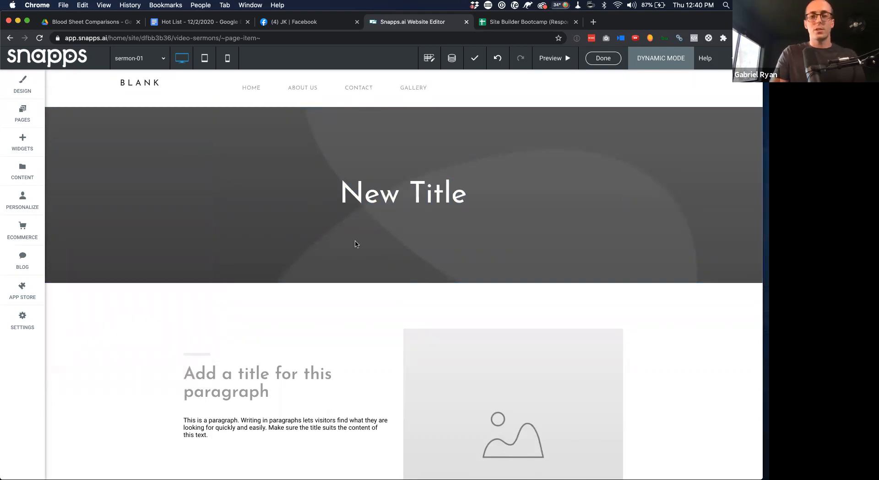
pyautogui.click(465, 253)
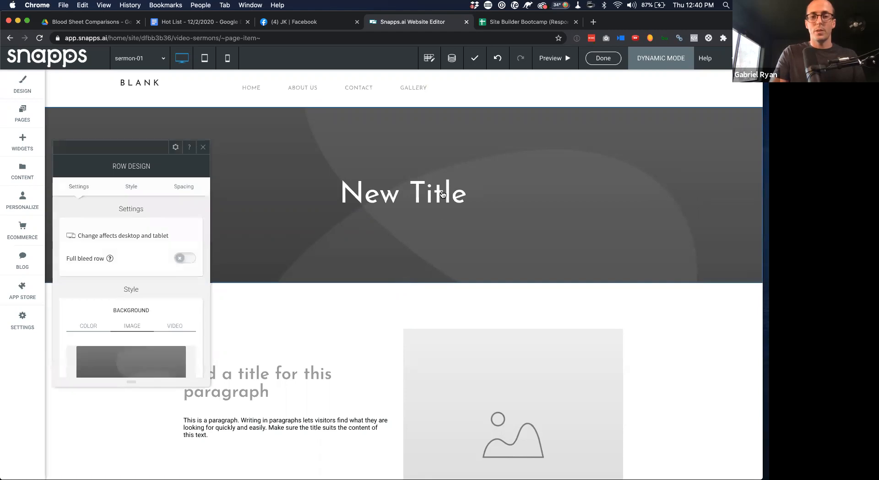
pyautogui.click(206, 151)
pyautogui.click(402, 194)
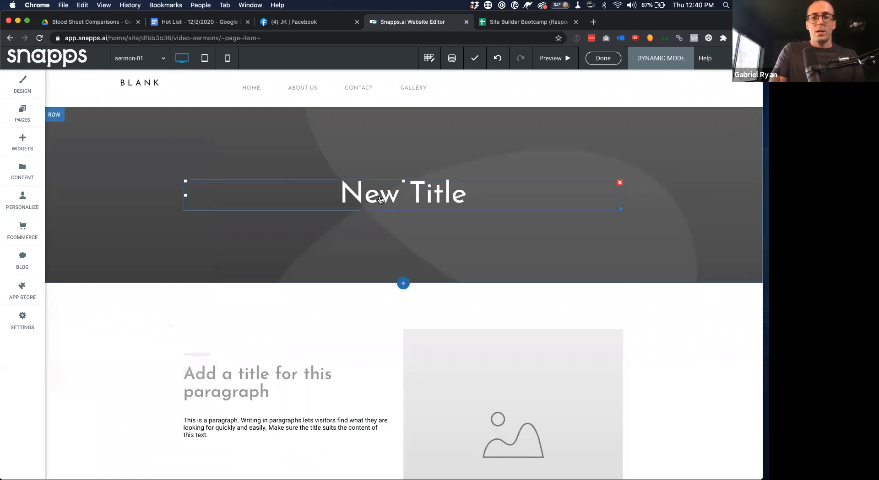
pyautogui.click(424, 199)
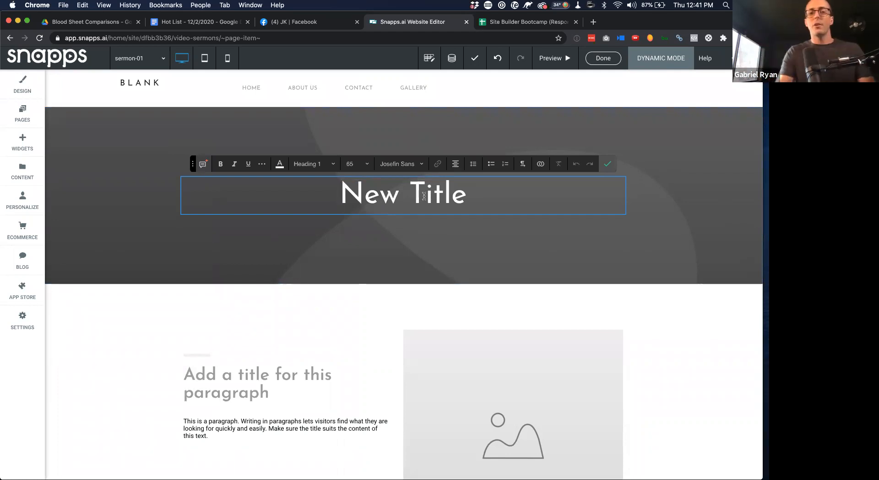
pyautogui.click(608, 166)
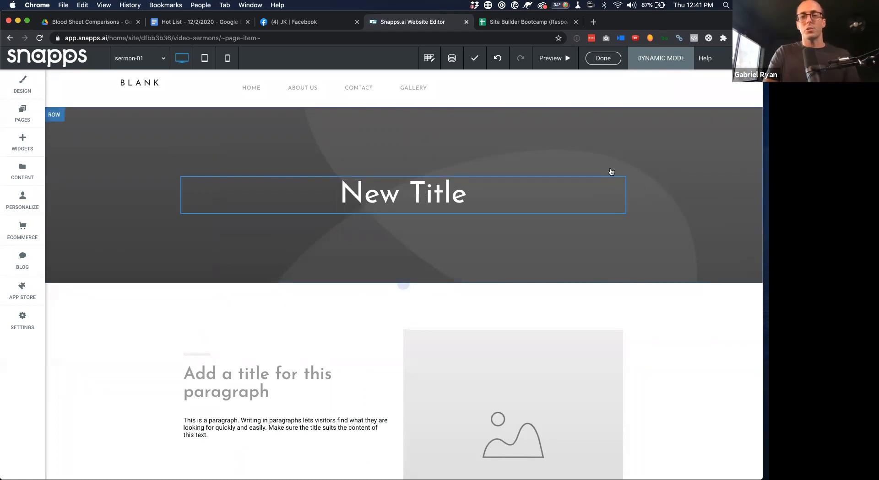
pyautogui.click(388, 195)
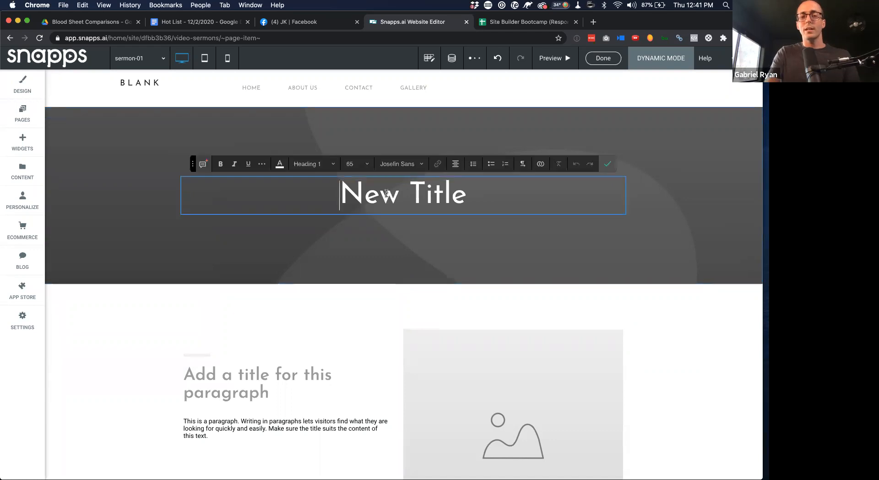
pyautogui.click(604, 165)
pyautogui.click(434, 191)
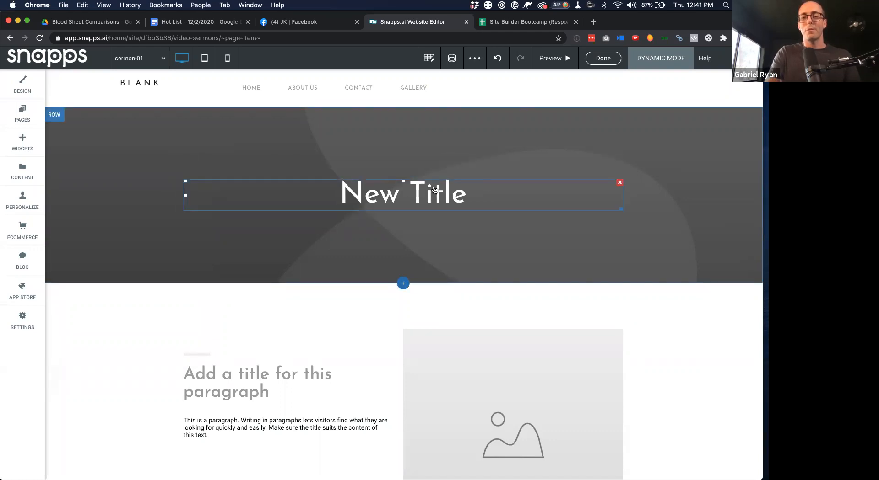
# Connect the hero heading's data to the Video Sermons • Title field
pyautogui.rightClick(435, 190)
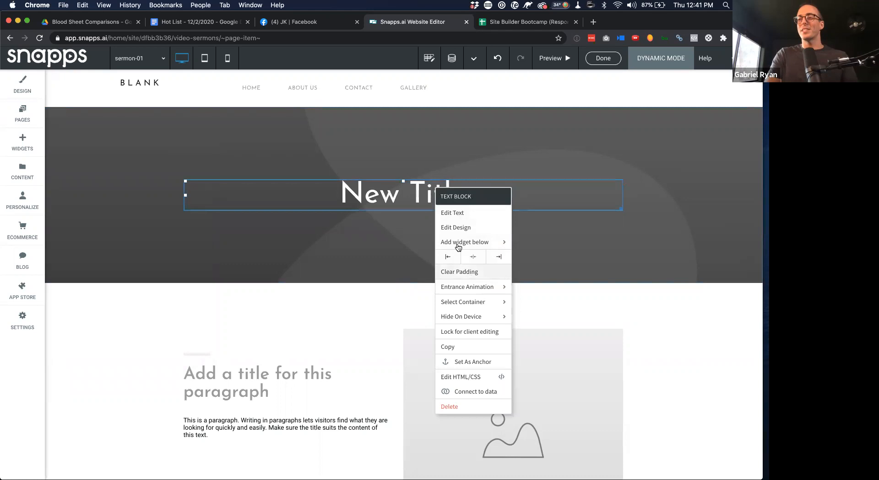
pyautogui.click(478, 394)
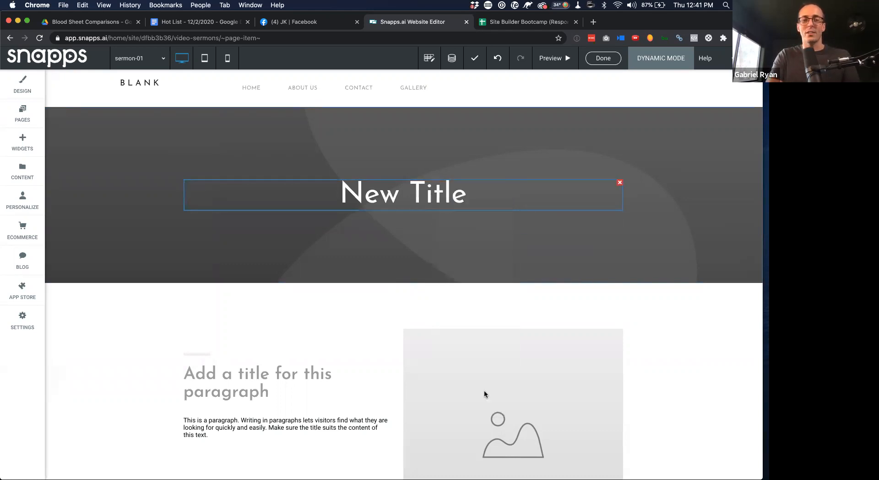
pyautogui.click(331, 279)
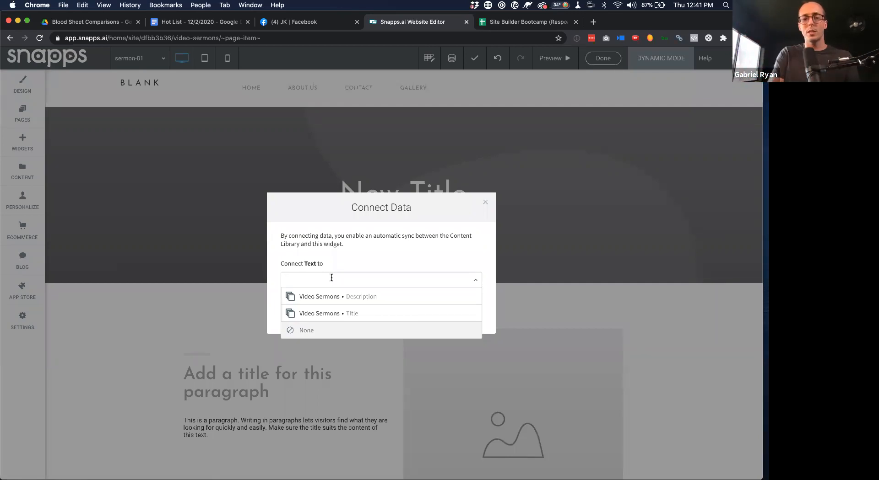
pyautogui.click(345, 316)
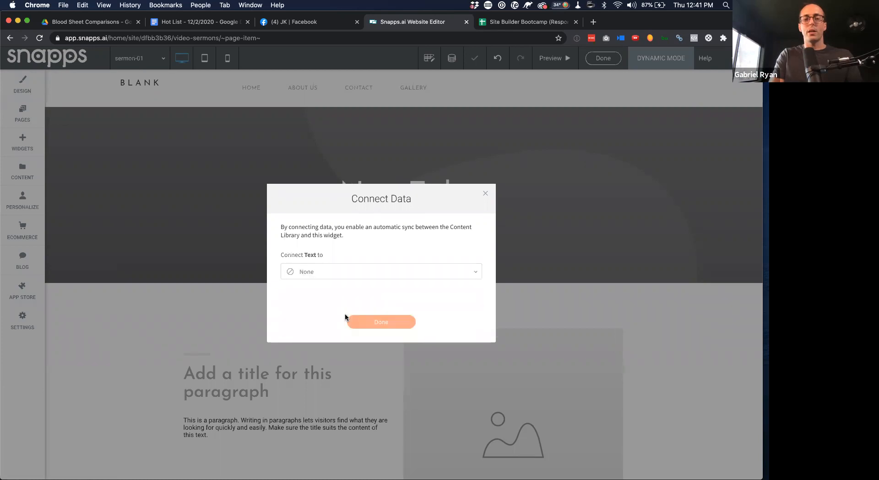
pyautogui.click(375, 322)
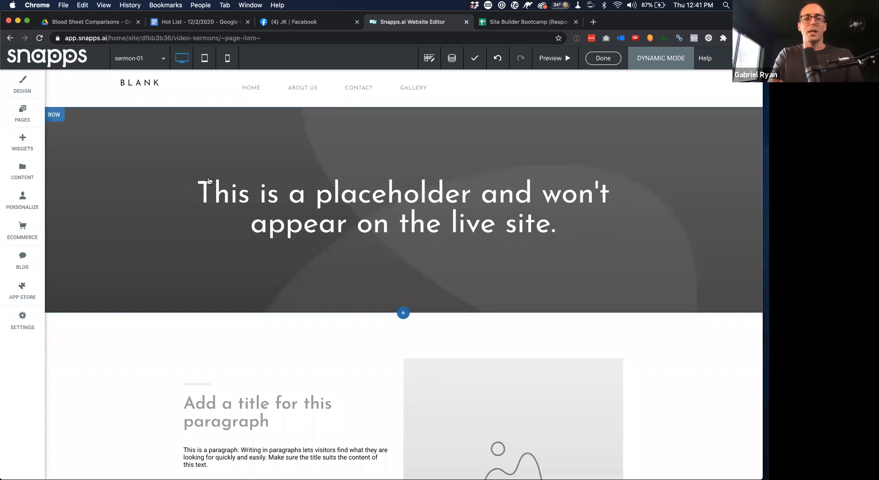
pyautogui.click(20, 176)
# Set sermon-01's Title to 'Good Friday is Great!' in the Video Sermons collection
pyautogui.click(111, 246)
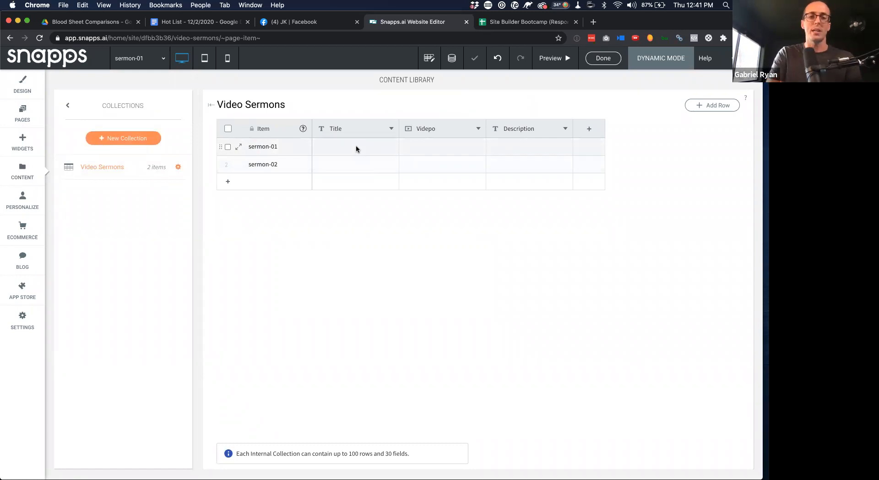
pyautogui.click(356, 149)
pyautogui.click(356, 150)
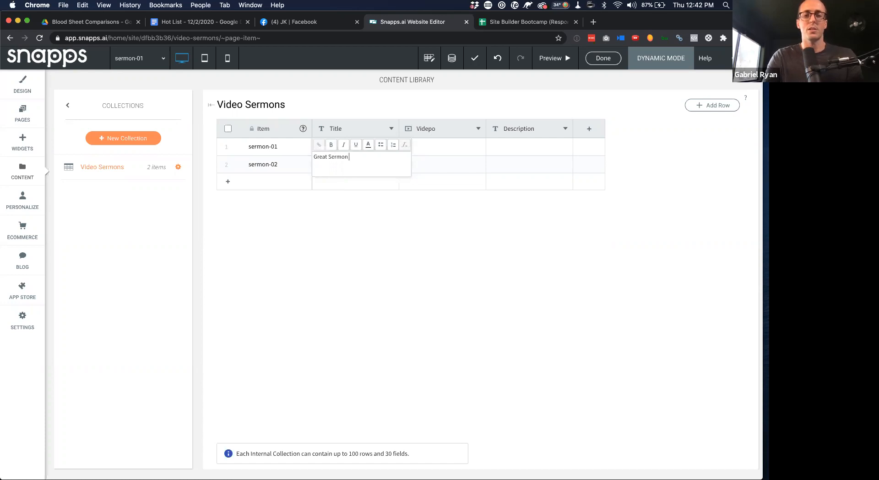
pyautogui.press('BackSpace')
pyautogui.press('BackSpace')
pyautogui.press('BackSpace')
pyautogui.press('BackSpace')
pyautogui.press('BackSpace')
pyautogui.press('super+a')
pyautogui.write('G')
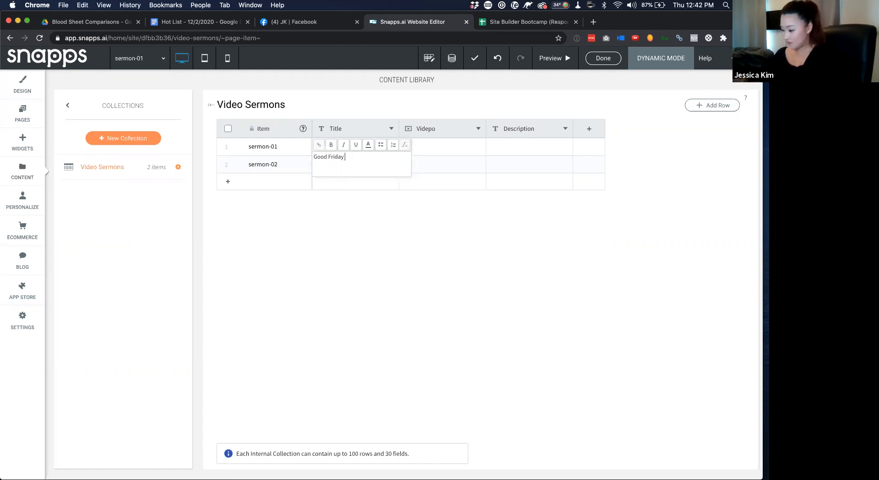
pyautogui.write('reat!')
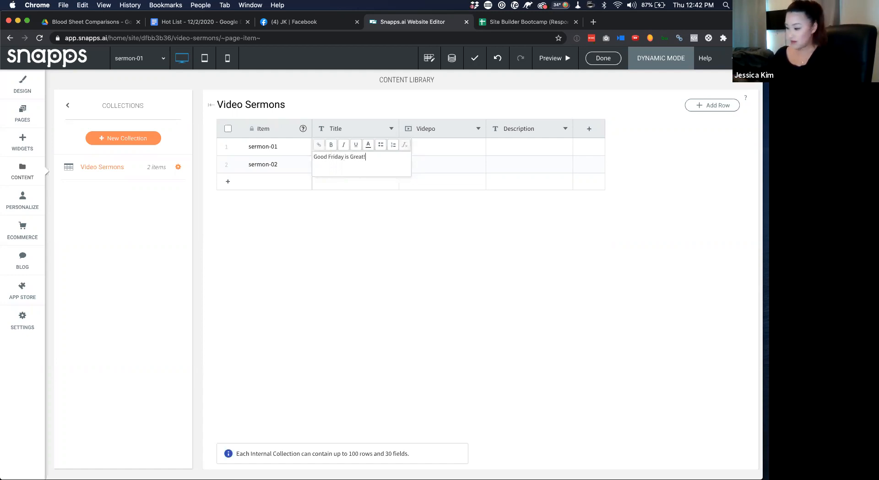
pyautogui.click(441, 140)
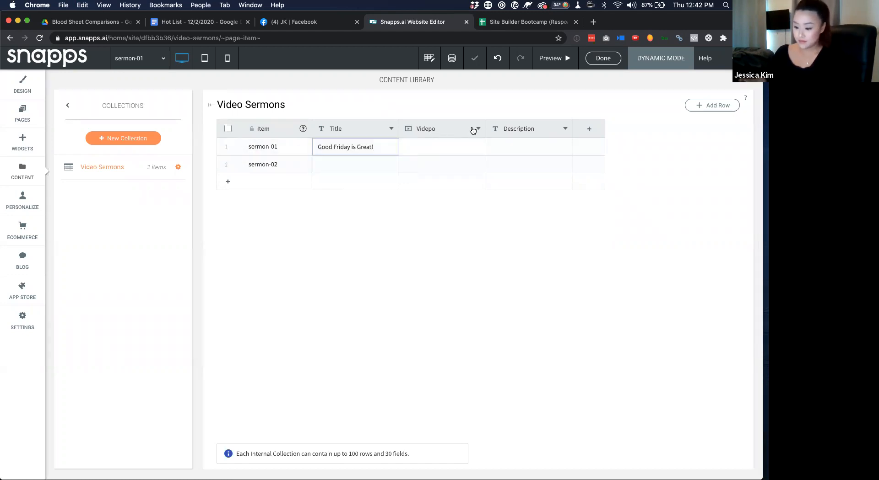
# Rename the Videpo column to Video and open a new browser tab
pyautogui.click(478, 128)
pyautogui.click(417, 147)
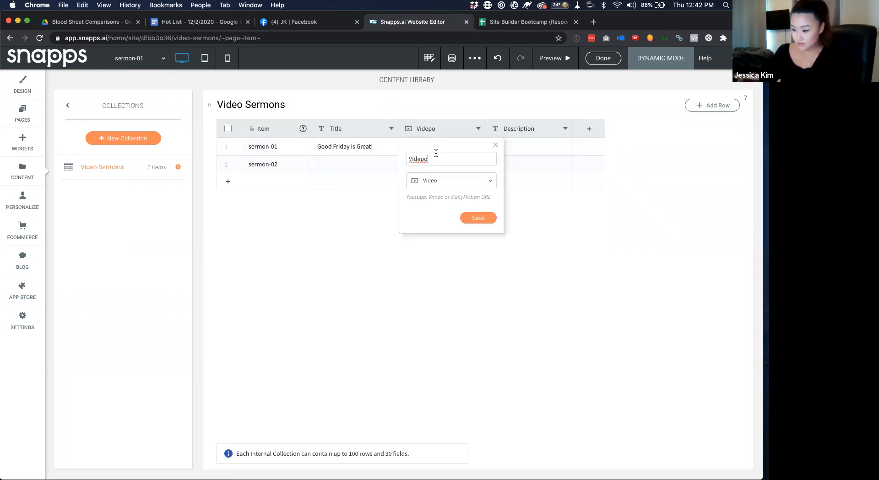
pyautogui.click(479, 218)
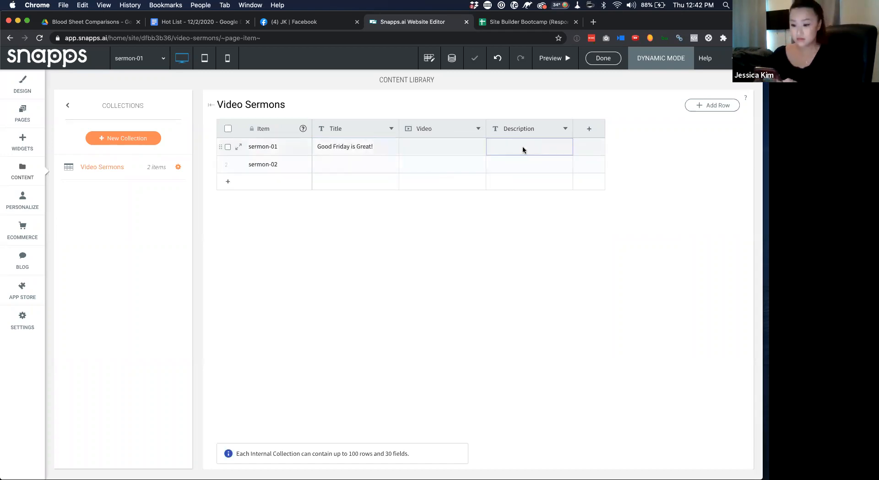
pyautogui.press('super+t')
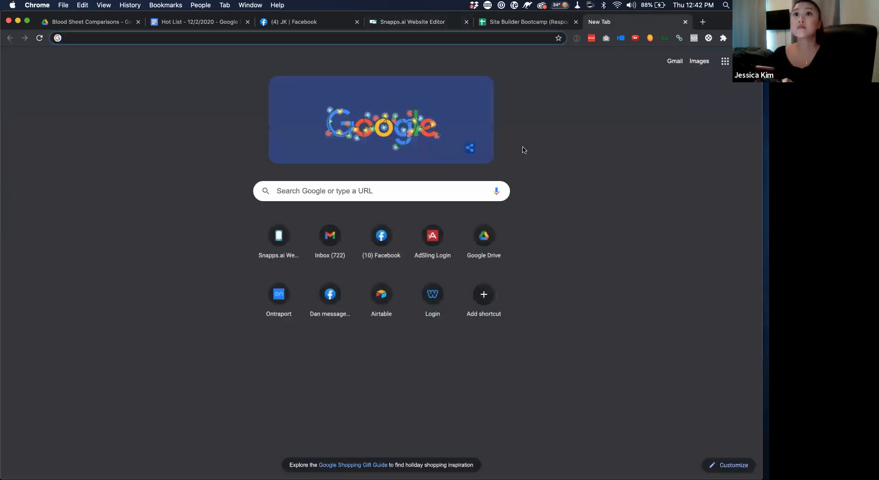
# Search for bacon ipsum and generate five paragraphs of filler on baconipsum.com
pyautogui.write('bacon i')
pyautogui.write('psum')
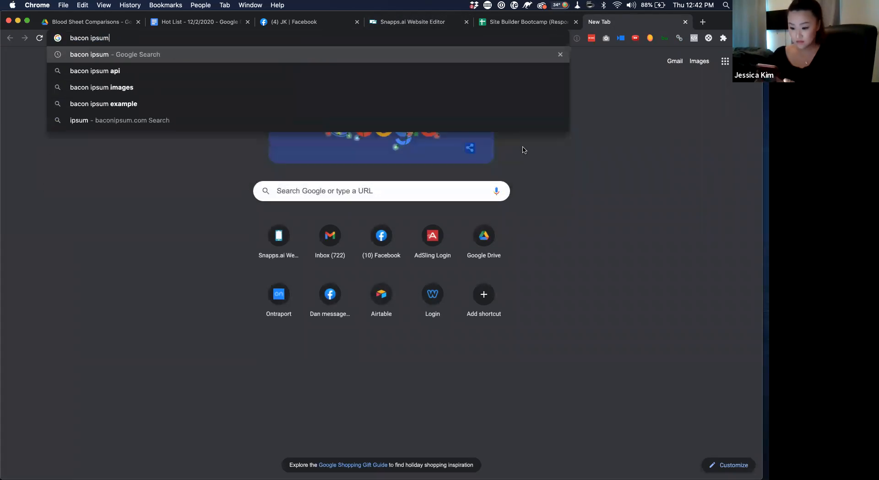
pyautogui.press('Return')
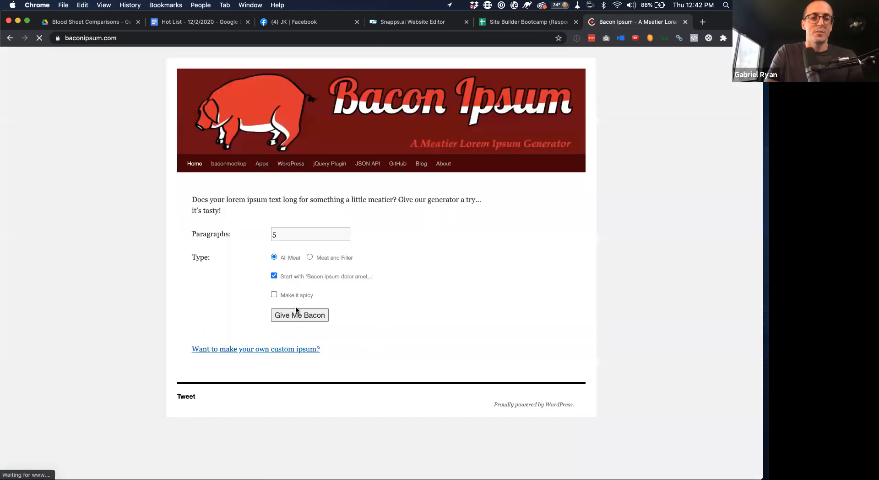
pyautogui.click(297, 314)
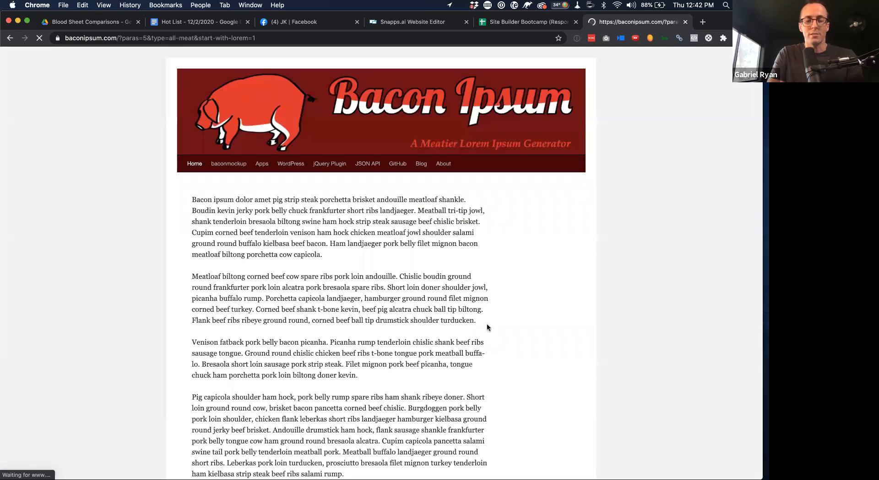
# Paste the copied Bacon Ipsum paragraphs into sermon-01's Description and save it
pyautogui.click(432, 26)
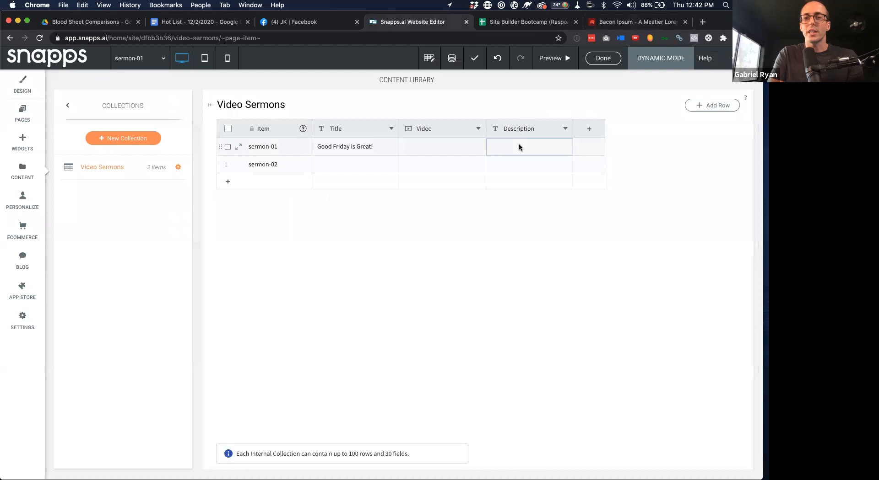
pyautogui.click(519, 147)
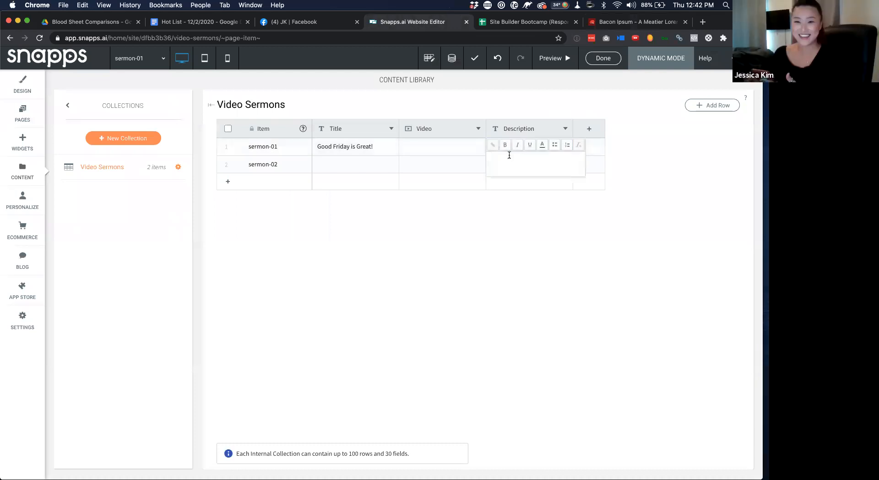
pyautogui.write('Bacon ipsum dolor amet pig strip steak porchetta brisket andouille meatloaf shankle. Boudin kevin jerky pork belly chuck frankfurter short ribs landjaeger. Meatball tri-tip jowl, shank tenderloin bresaola biltong swine ham hock strip steak sausage beef chislic brisket. Cupim corned beef tenderloin venison ham hock chicken meatloaf jowl shoulder salami ground round buffalo kielbasa beef bacon. Ham landjaeger pork belly filet mignon bacon meatloaf biltong porchetta cow capicola.  Meatloaf biltong corned beef cow spare ribs pork loin andouille. Chislic boudin ground round frankfurter pork loin alcatra pork bresaola spare ribs. Short loin doner shoulder jowl, picanha buffalo rump. Porchetta capicola landjaeger, hamburger ground round filet mignon corned beef turkey. Corned beef shank t-bone kevin, beef pig alcatra chuck ball tip biltong. Flank beef ribs ribeye ground round, corned beef ball tip drumstick shoulder turducken.')
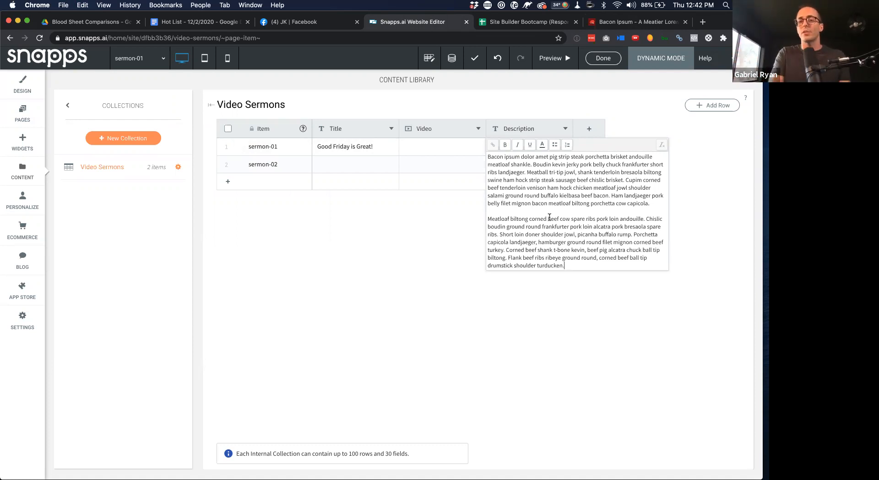
pyautogui.click(586, 337)
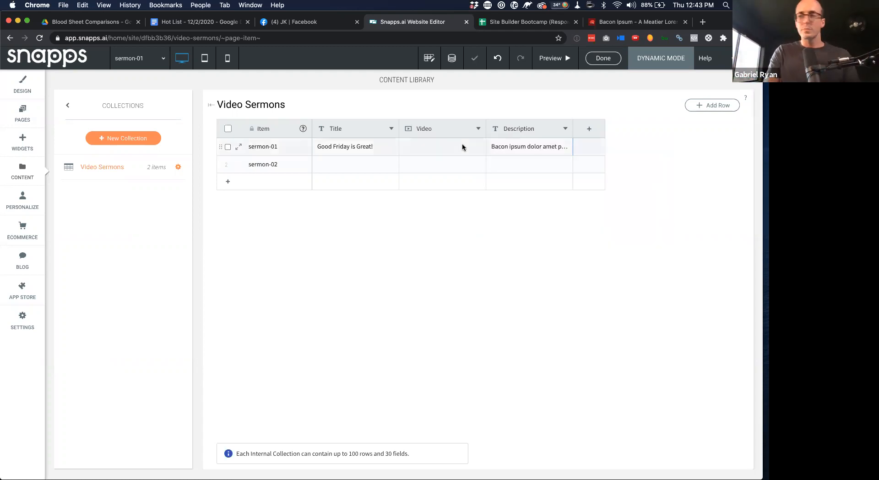
# Launch Messenger from the app launcher, then return to the browser
pyautogui.press('super+space')
pyautogui.write('meeme')
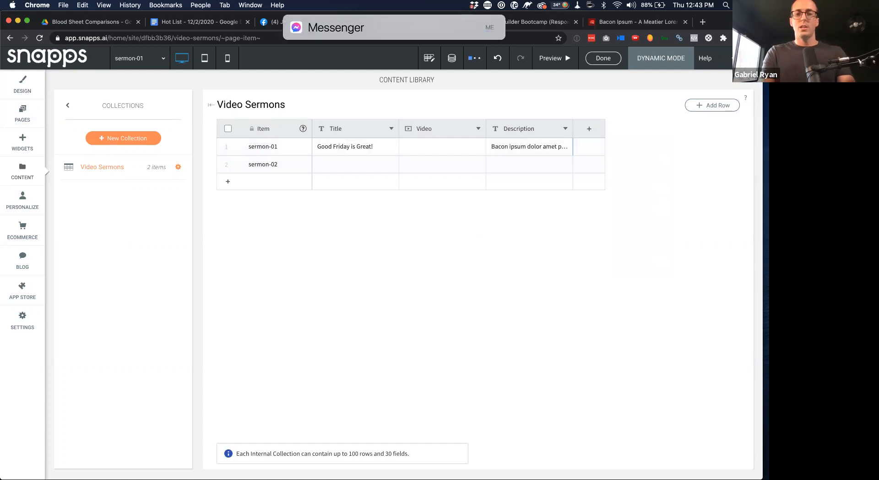
pyautogui.press('BackSpace')
pyautogui.press('BackSpace')
pyautogui.press('BackSpace')
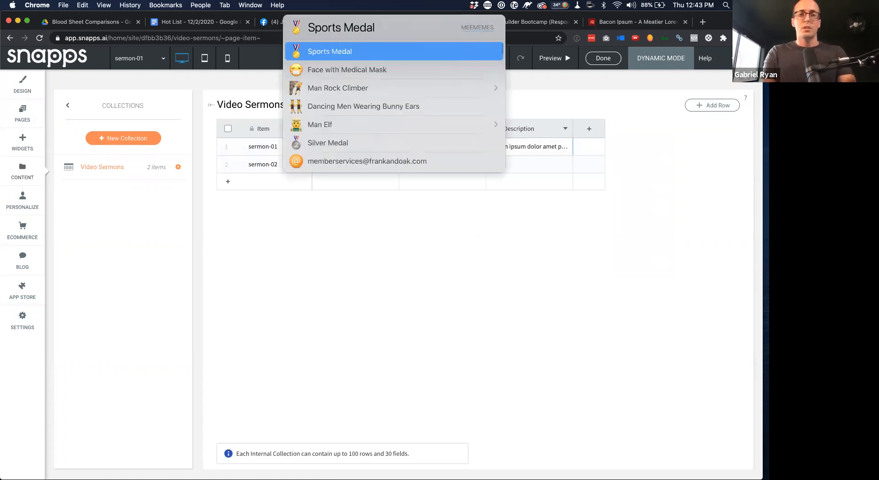
pyautogui.press('Return')
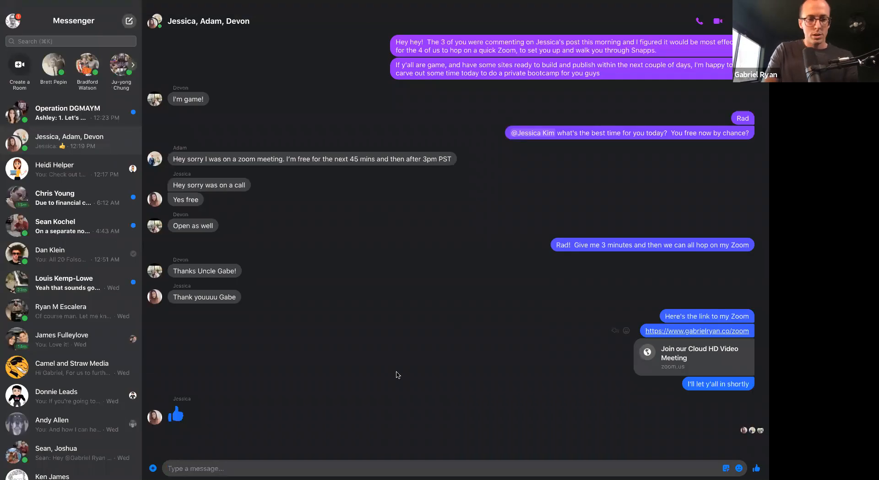
pyautogui.press('super+Tab')
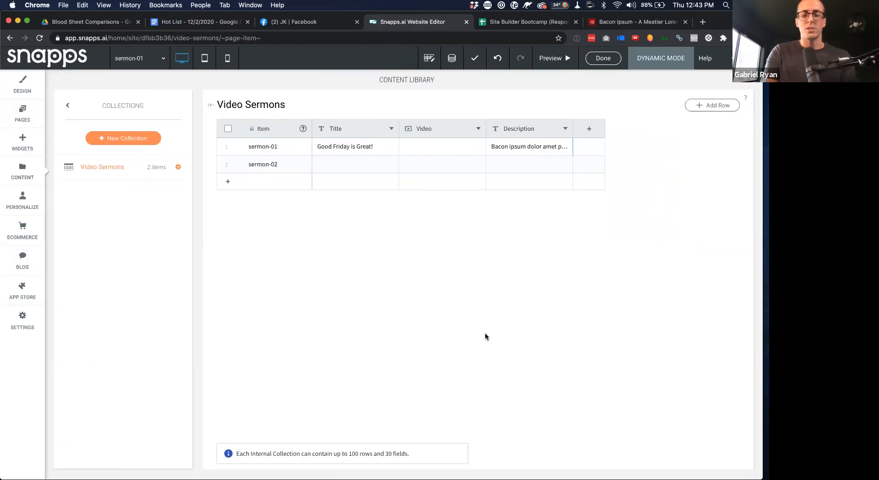
# Open The ONE Thing Artists Know video on YouTube and close the tab
pyautogui.press('super+t')
pyautogui.write('yo')
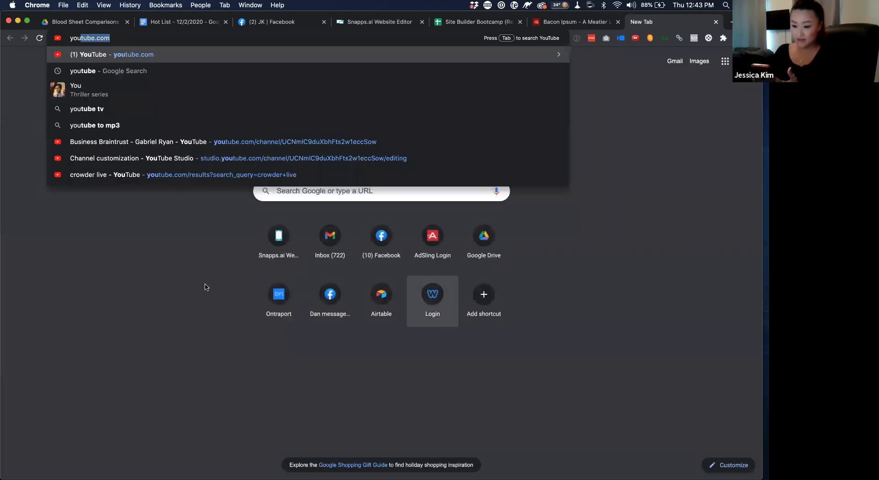
pyautogui.click(276, 142)
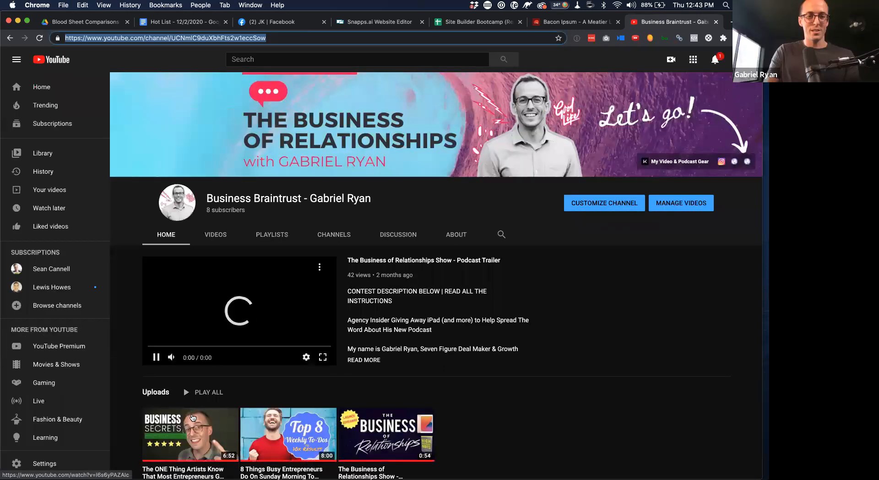
pyautogui.click(192, 418)
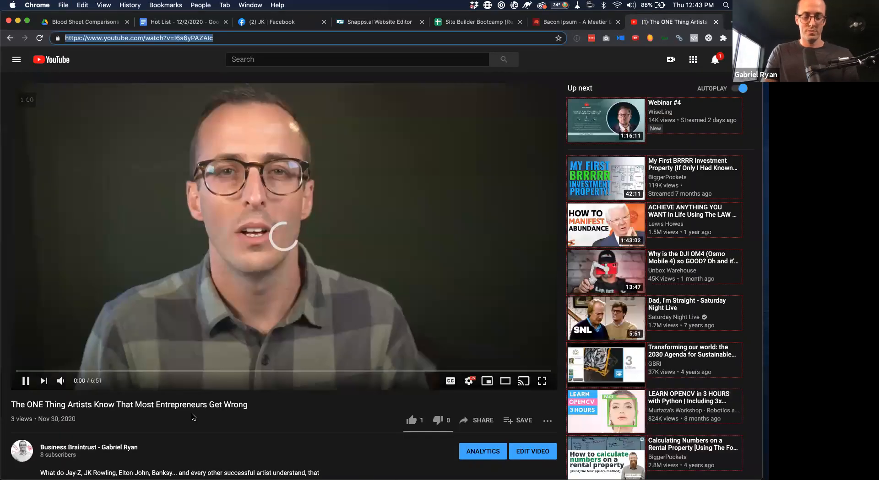
pyautogui.press('super+w')
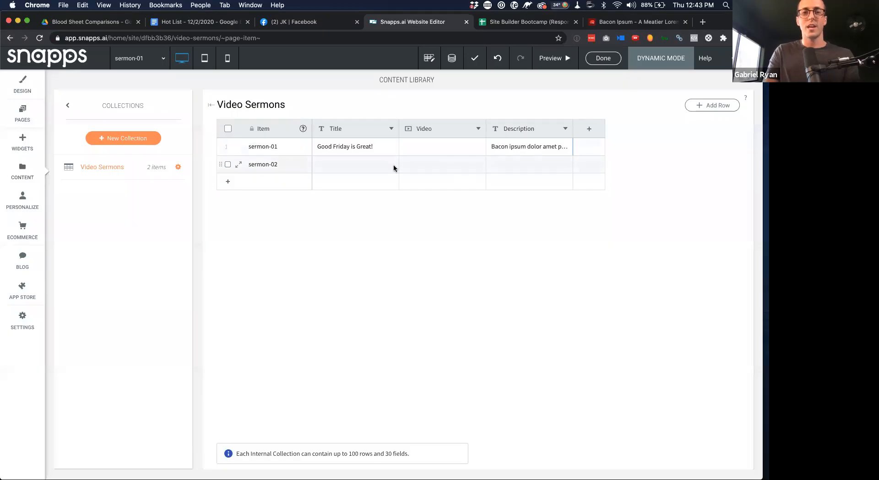
# Paste the YouTube link into sermon-01's Video cell and return to the Pages list
pyautogui.click(438, 147)
pyautogui.click(439, 147)
pyautogui.press('super+v')
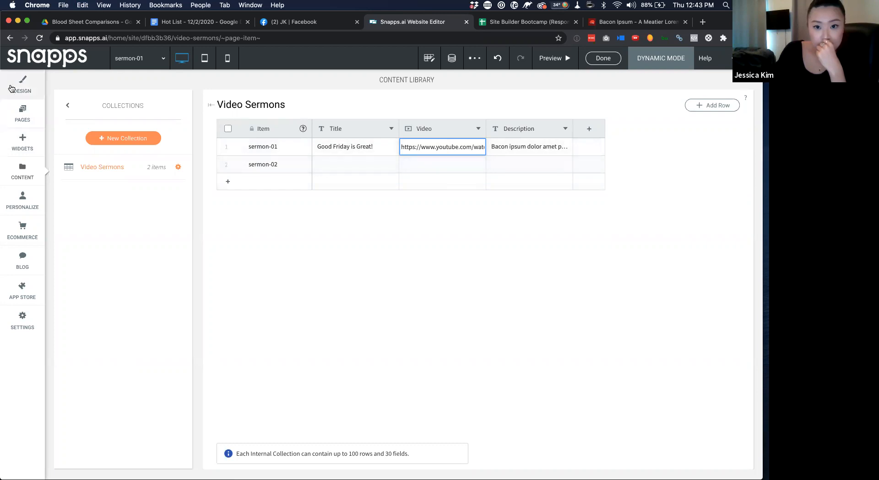
pyautogui.click(19, 111)
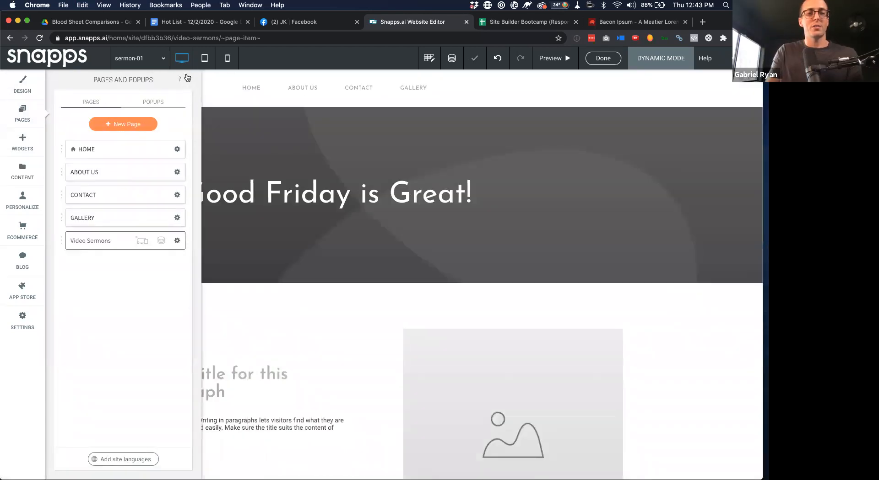
# Verify the 'Good Friday is Great!' heading is connected to the Video Sermons Title field
pyautogui.click(188, 79)
pyautogui.click(326, 194)
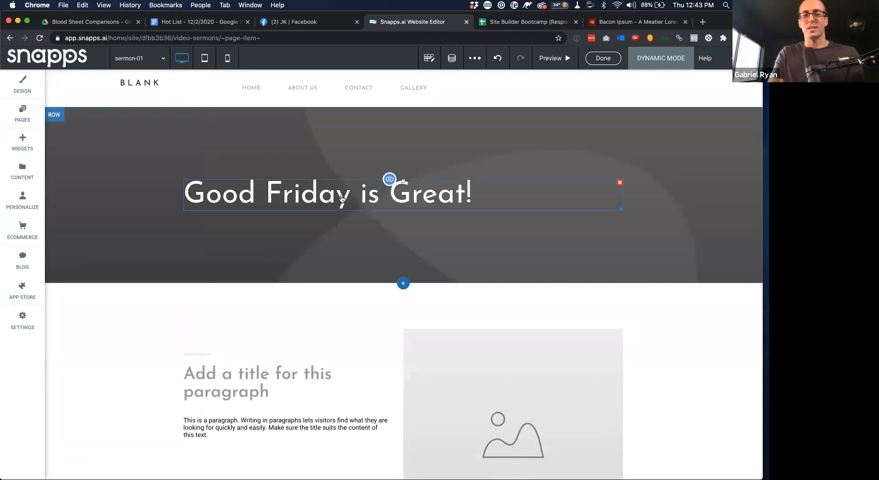
pyautogui.rightClick(369, 199)
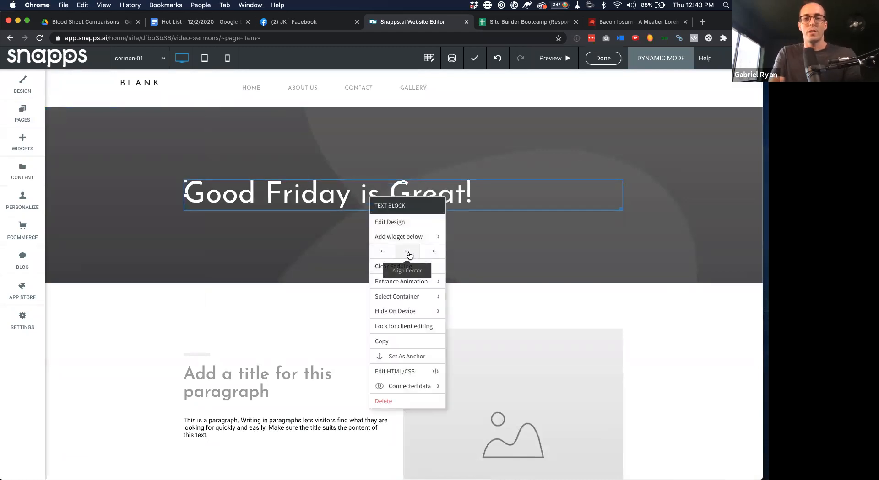
pyautogui.click(408, 253)
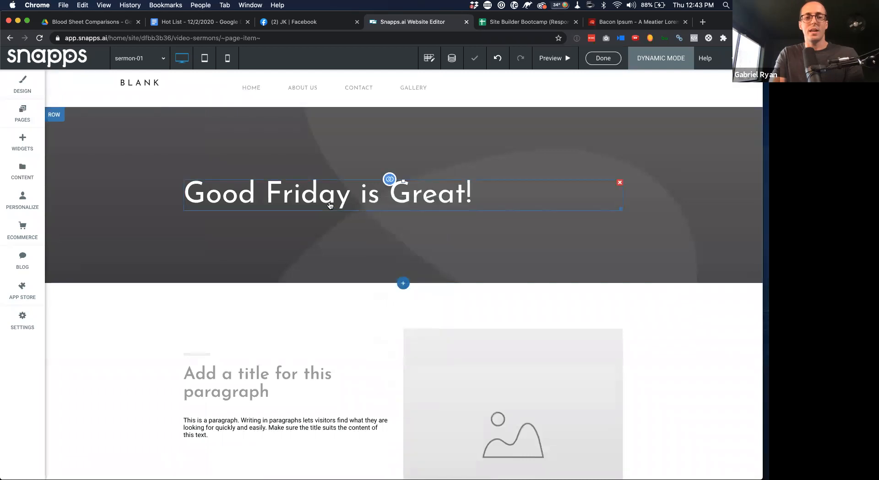
pyautogui.click(389, 179)
pyautogui.click(373, 320)
pyautogui.click(272, 202)
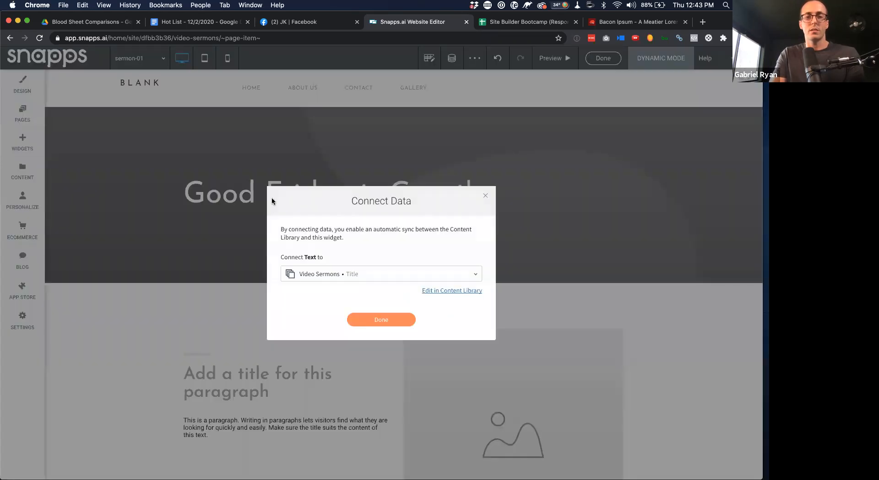
pyautogui.click(485, 199)
pyautogui.scroll(-2, 353, 314)
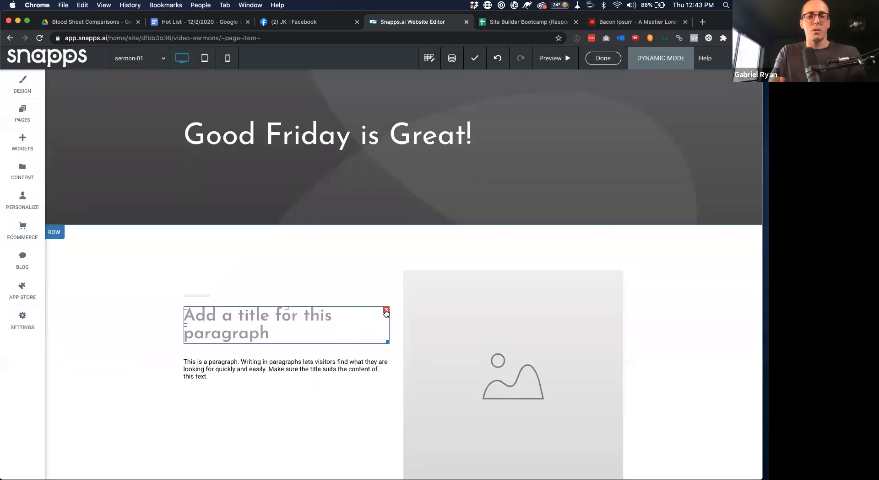
pyautogui.scroll(2, 383, 191)
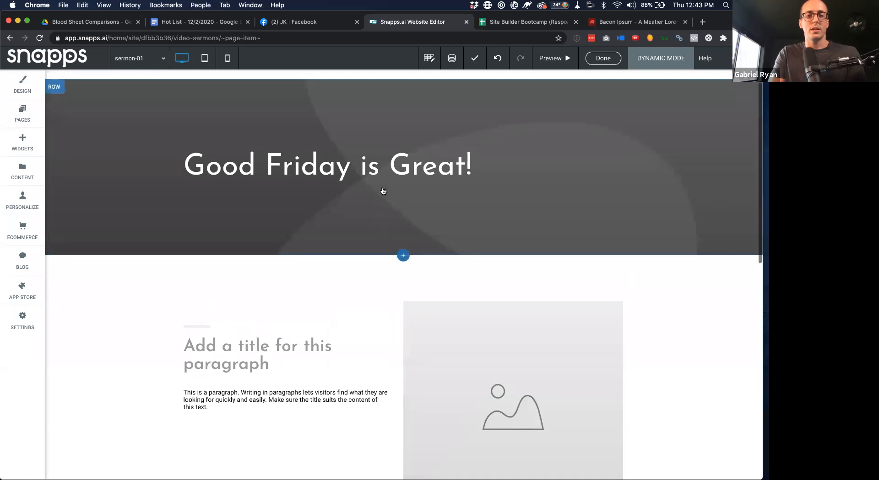
# Add a Video widget directly under the 'Good Friday is Great!' heading
pyautogui.click(22, 142)
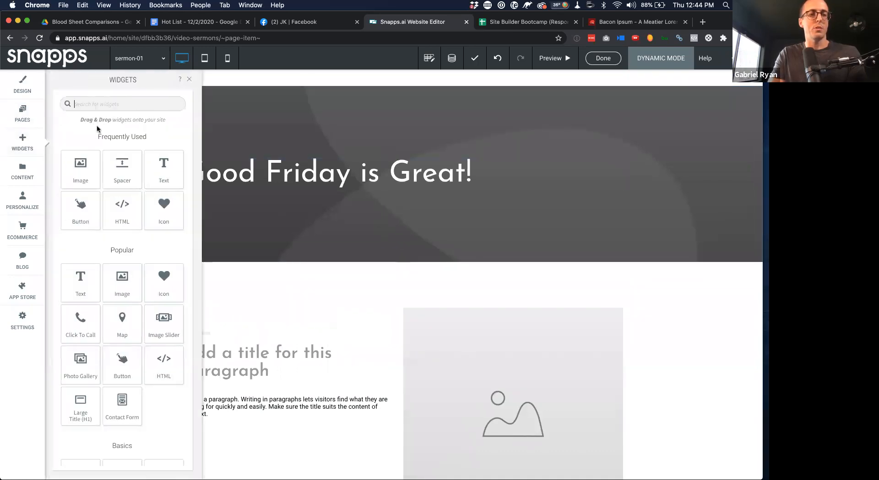
pyautogui.write('video')
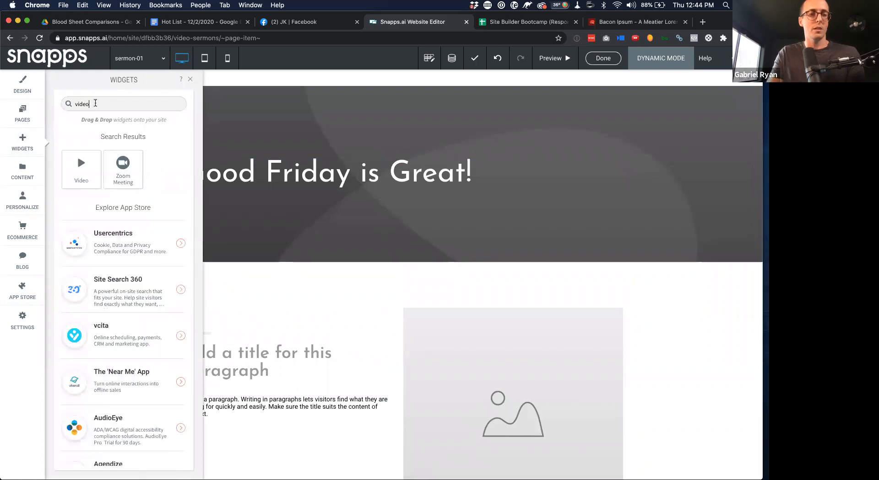
pyautogui.moveTo(82, 169); pyautogui.dragTo(418, 223)
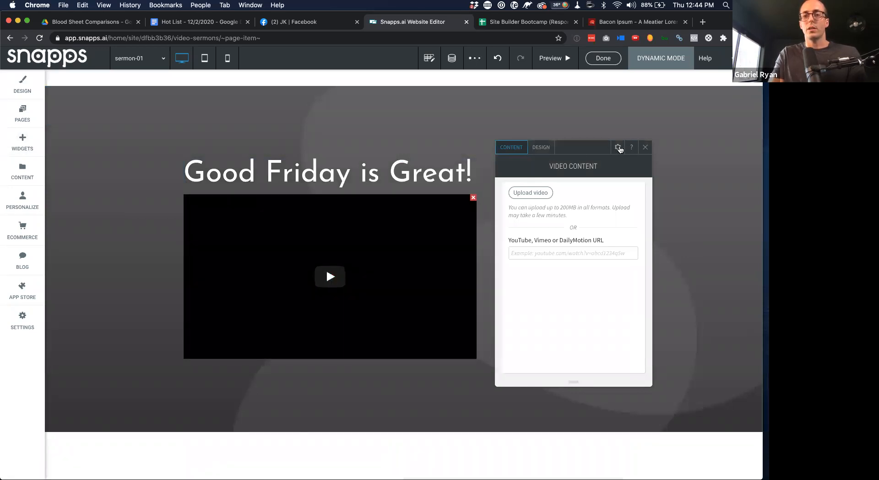
# Connect the video to the Video Sermons • Video field
pyautogui.click(618, 148)
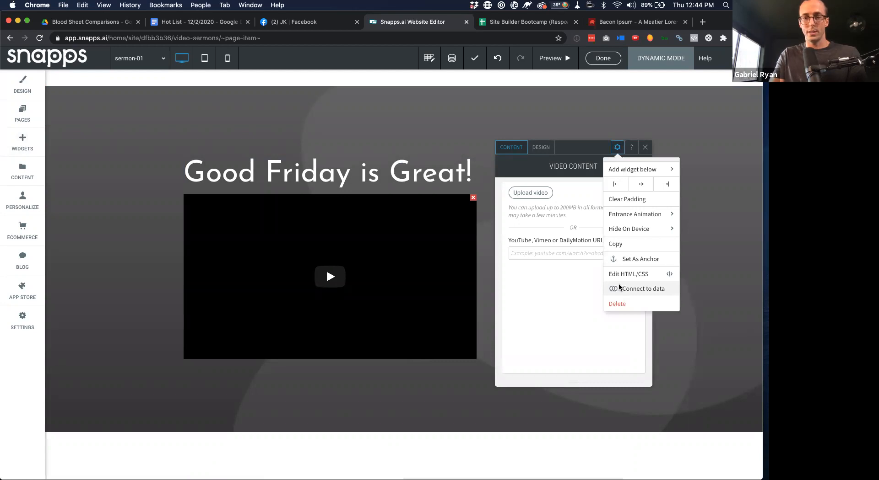
pyautogui.click(619, 287)
pyautogui.click(355, 278)
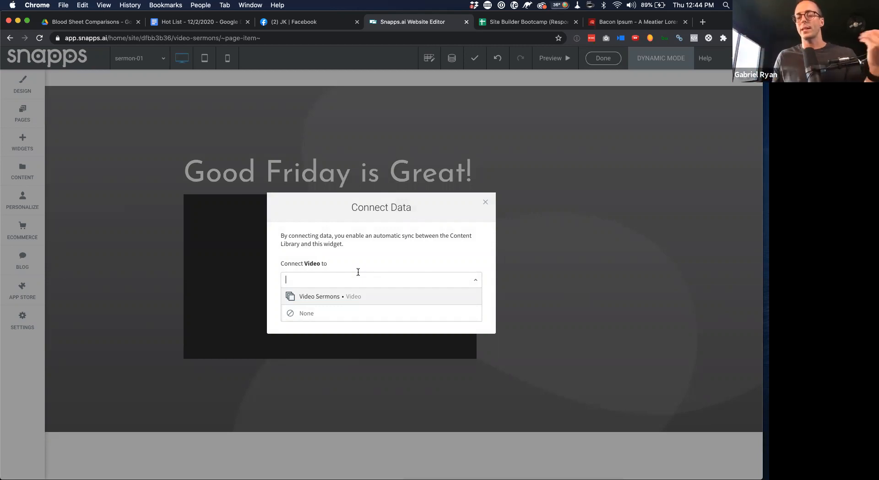
pyautogui.click(368, 298)
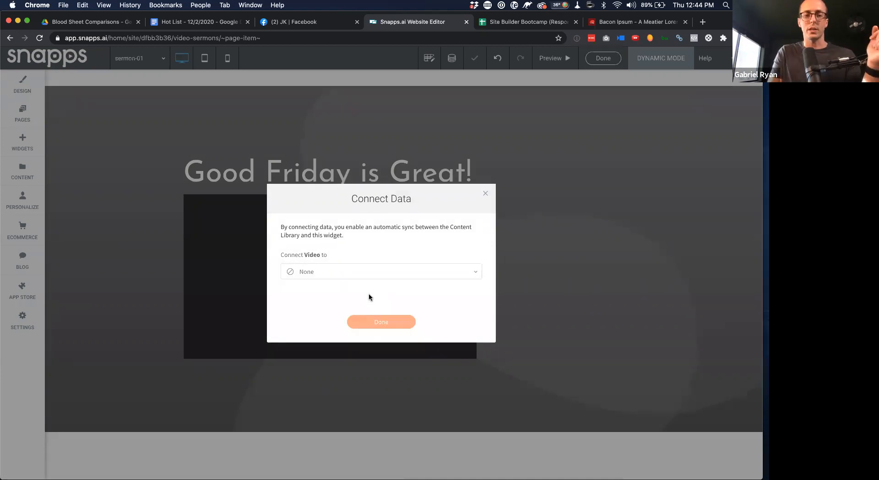
pyautogui.click(382, 319)
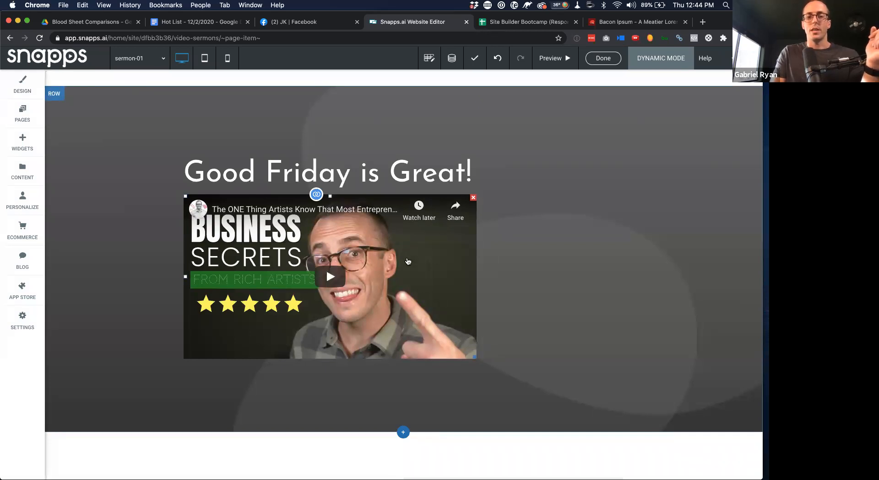
# Make the video element fill the full width in its design settings
pyautogui.rightClick(408, 262)
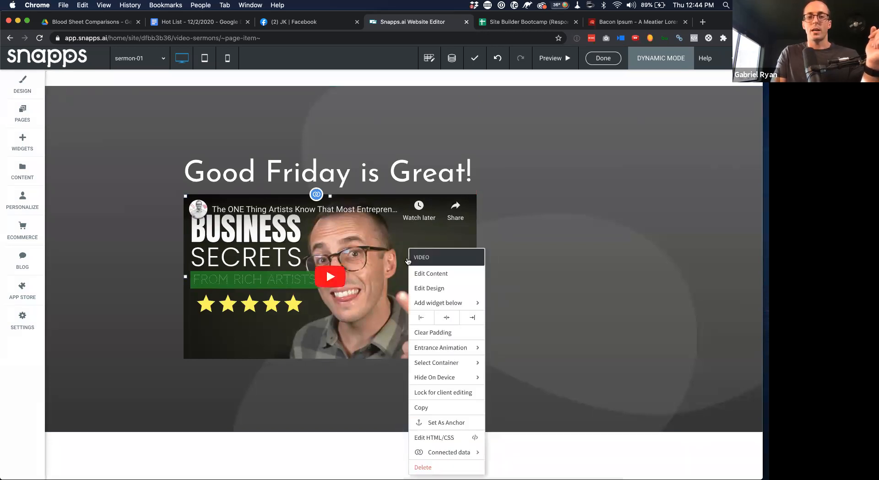
pyautogui.click(420, 289)
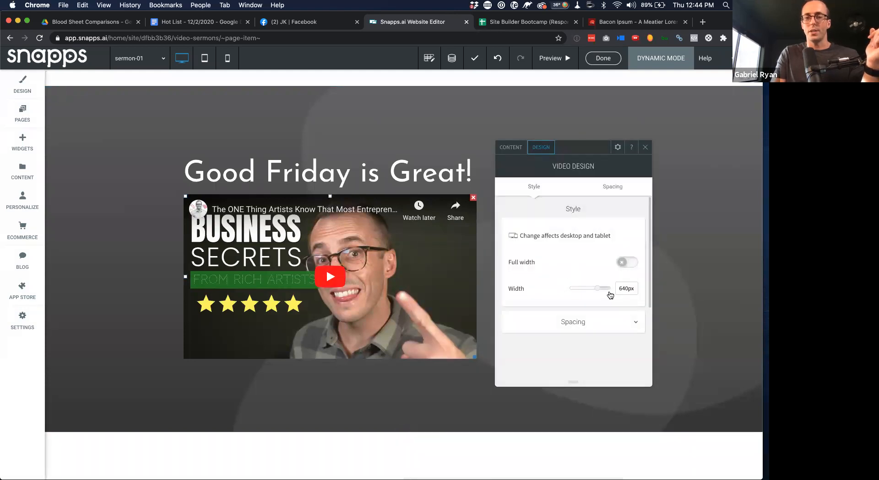
pyautogui.moveTo(600, 290)
pyautogui.mouseDown()
pyautogui.moveTo(619, 287)
pyautogui.moveTo(594, 288)
pyautogui.mouseUp()
pyautogui.click(633, 263)
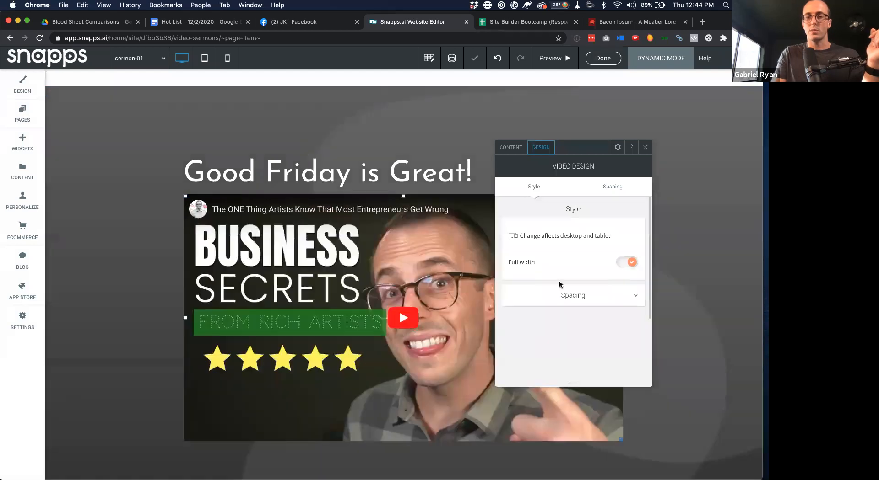
# Give the video a 50px top margin and close the design panel
pyautogui.click(613, 188)
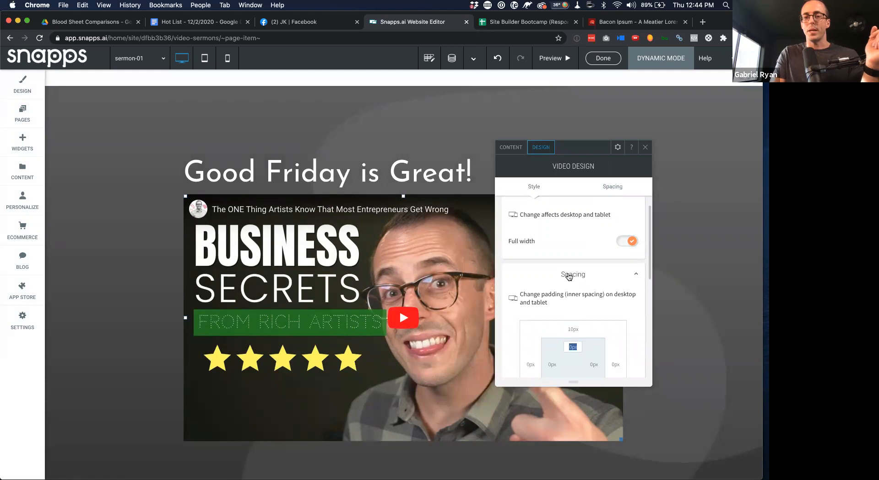
pyautogui.scroll(-3, 572, 270)
pyautogui.click(572, 258)
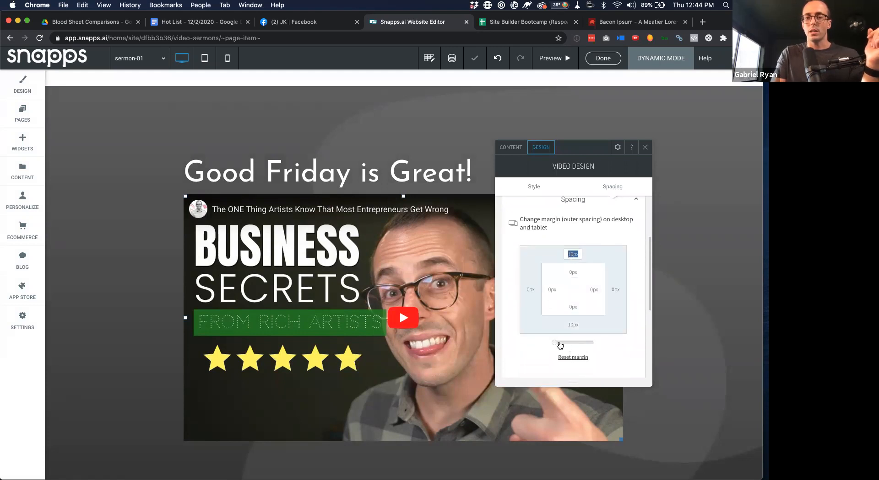
pyautogui.write('60')
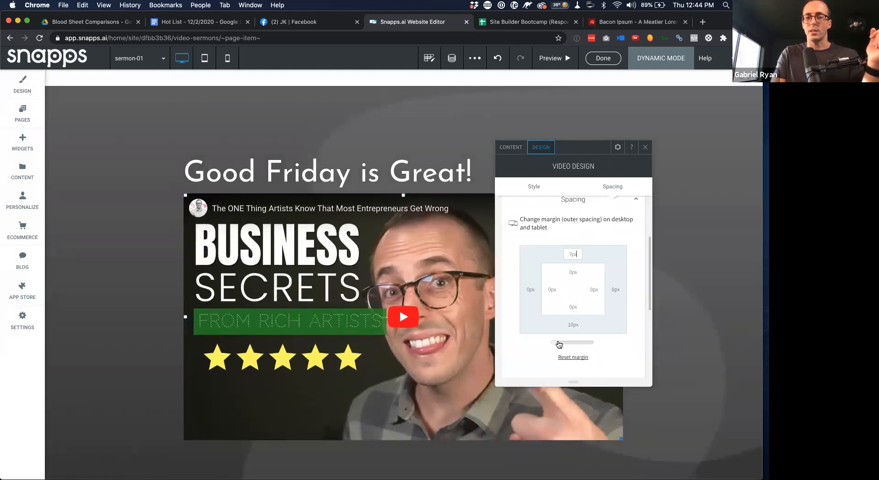
pyautogui.moveTo(562, 345); pyautogui.dragTo(562, 345)
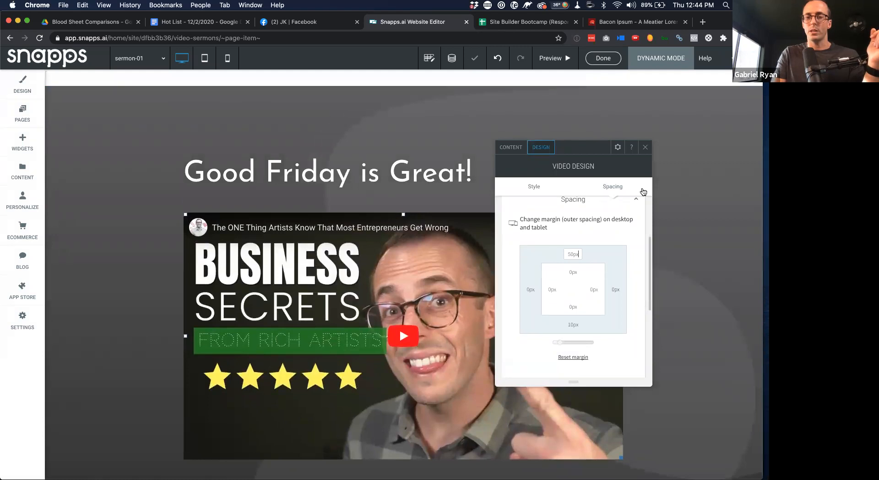
pyautogui.click(645, 149)
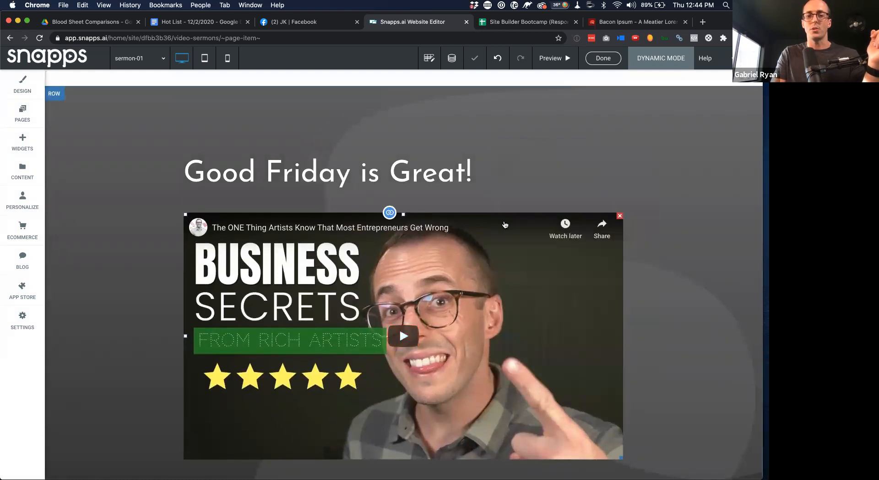
pyautogui.scroll(-3, 284, 298)
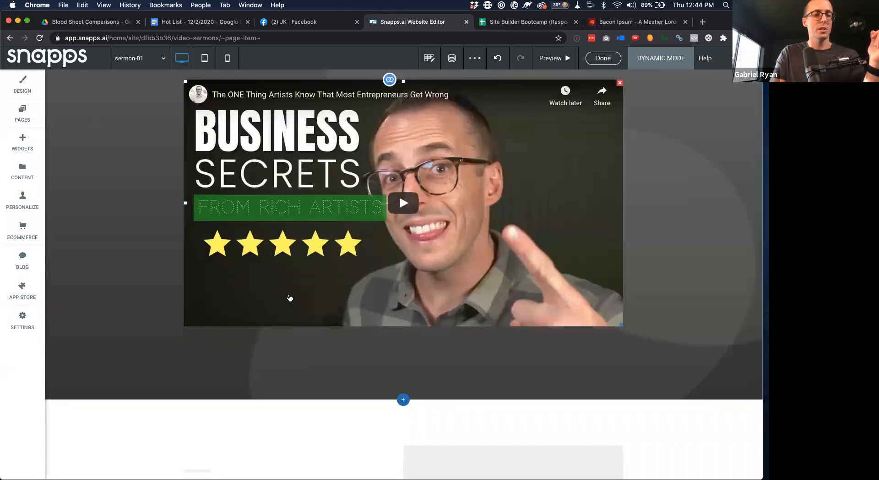
pyautogui.scroll(-3, 290, 298)
# Delete the placeholder heading above the lower paragraph
pyautogui.click(223, 371)
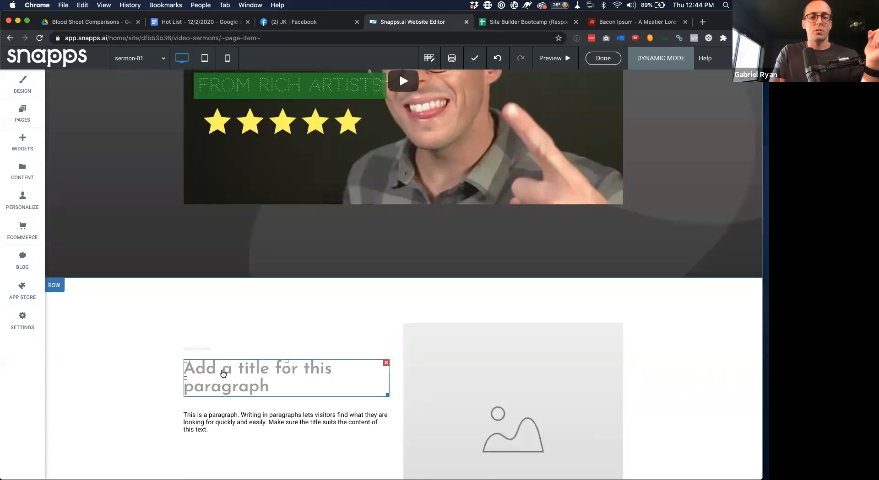
pyautogui.click(385, 363)
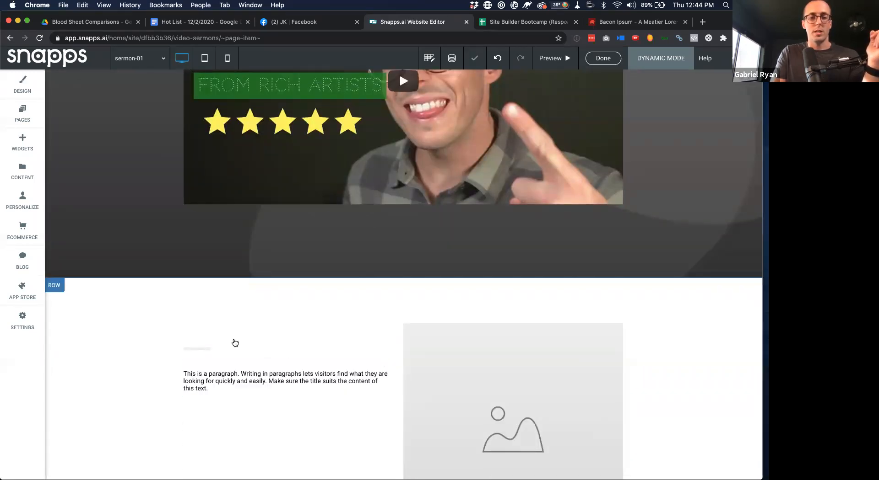
pyautogui.scroll(-1, 234, 343)
# Link the paragraph text to the Video Sermons • Description field
pyautogui.click(238, 343)
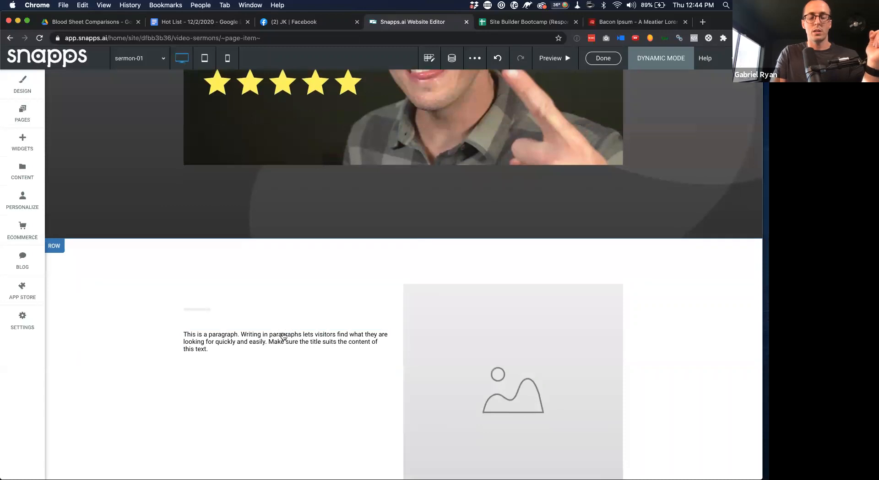
pyautogui.rightClick(286, 345)
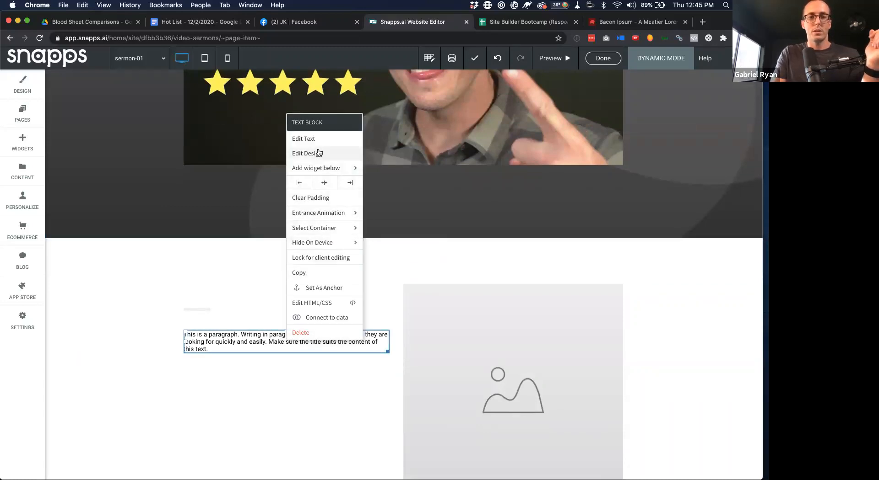
pyautogui.click(320, 319)
pyautogui.click(336, 278)
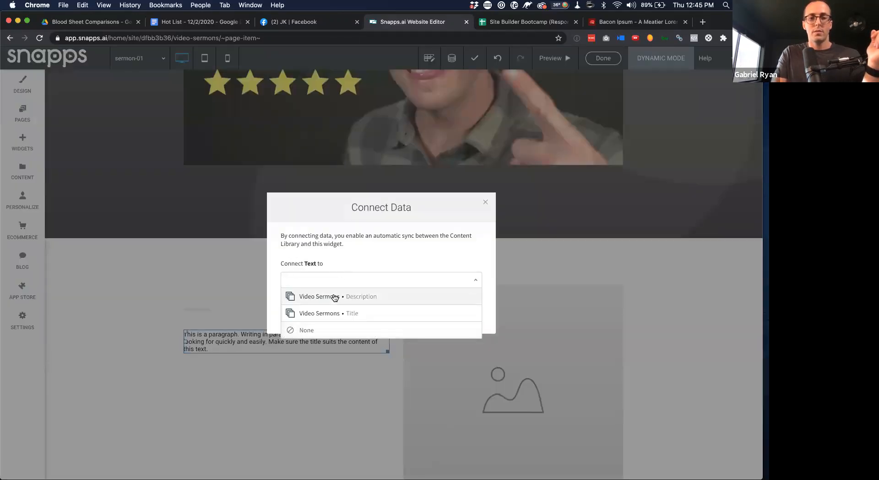
pyautogui.click(335, 296)
pyautogui.click(380, 322)
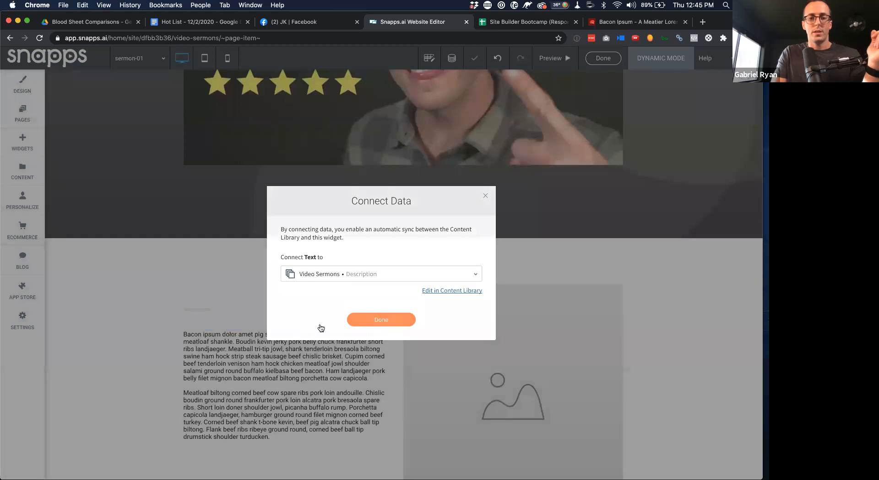
pyautogui.scroll(-2, 263, 332)
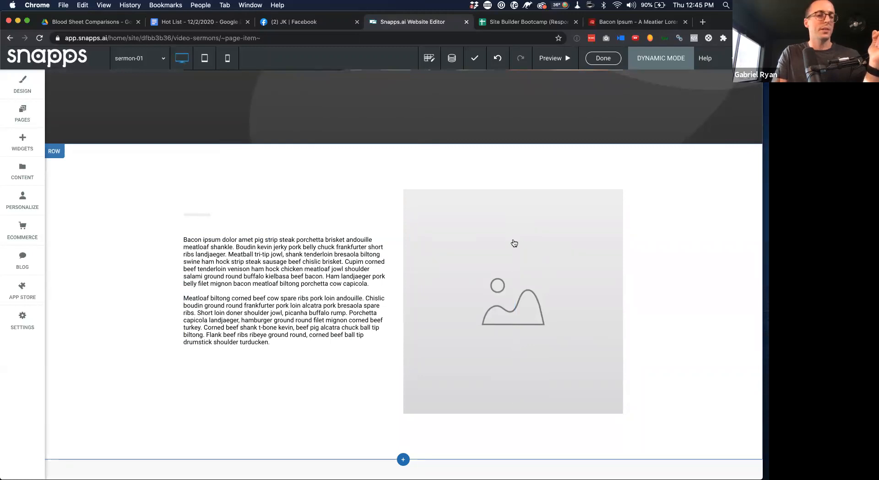
pyautogui.click(19, 141)
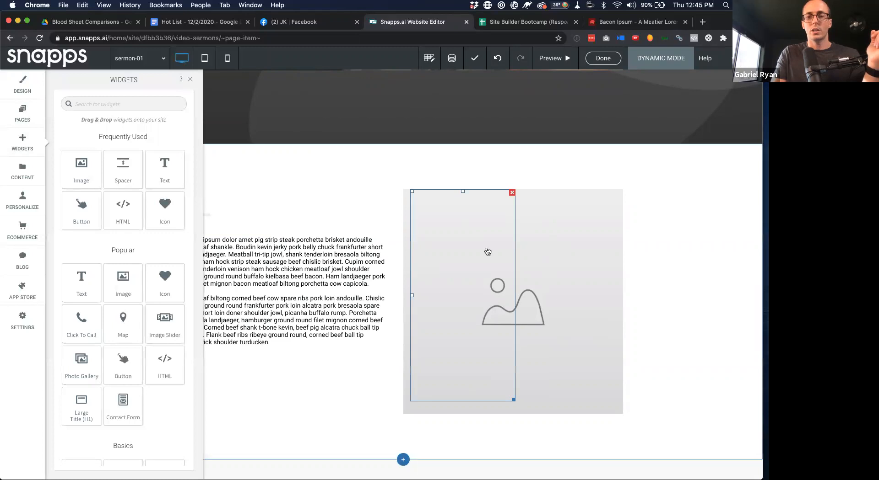
pyautogui.click(189, 79)
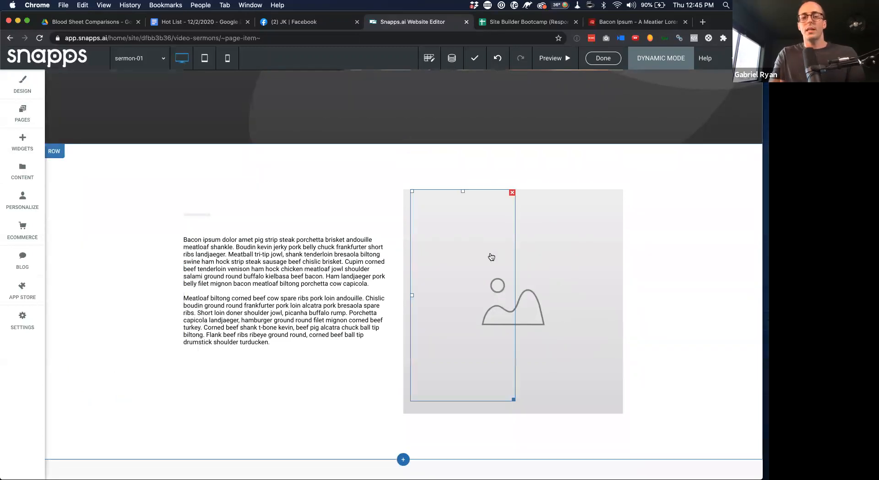
pyautogui.click(53, 153)
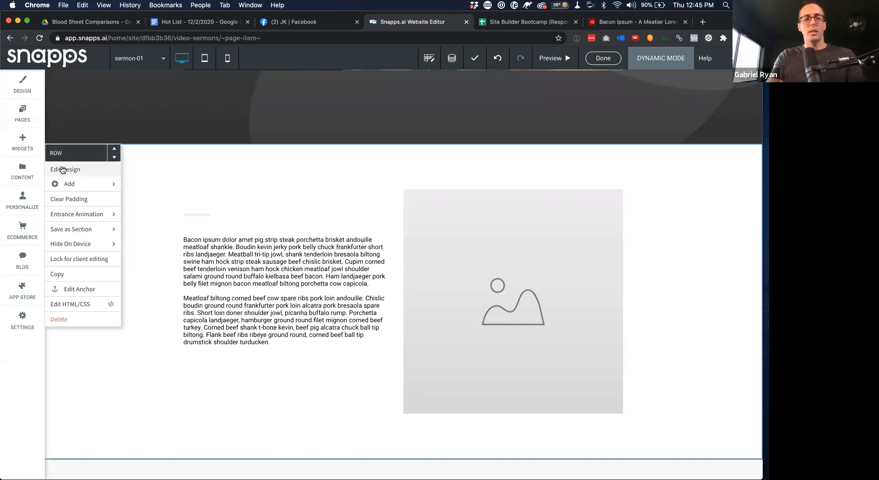
pyautogui.click(62, 169)
pyautogui.scroll(-3, 137, 279)
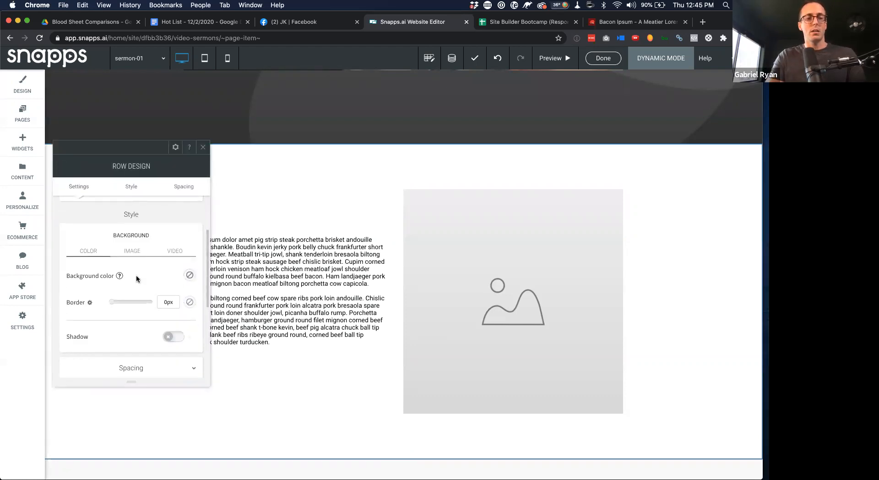
pyautogui.click(135, 253)
pyautogui.click(136, 302)
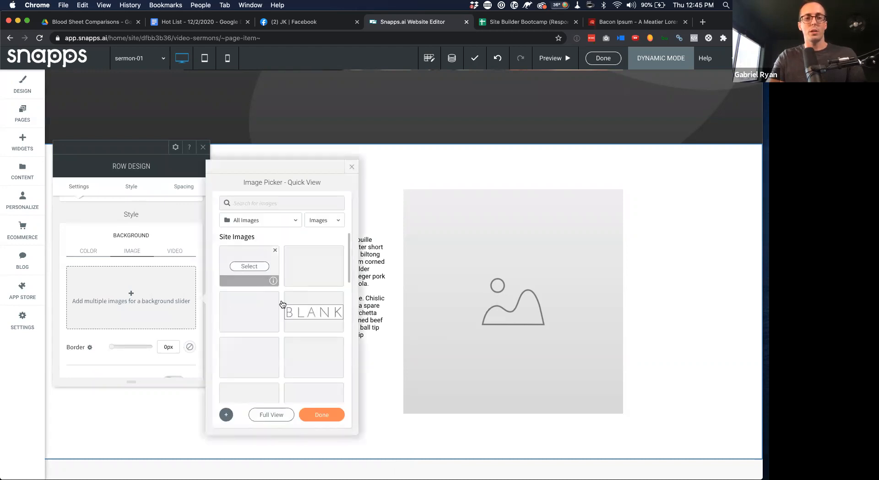
pyautogui.click(264, 221)
pyautogui.click(251, 251)
pyautogui.click(256, 346)
pyautogui.click(330, 415)
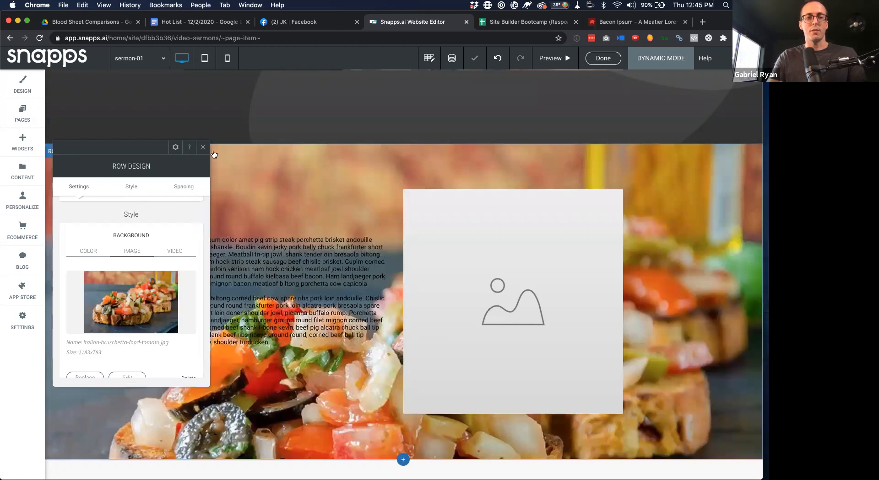
pyautogui.scroll(-3, 183, 321)
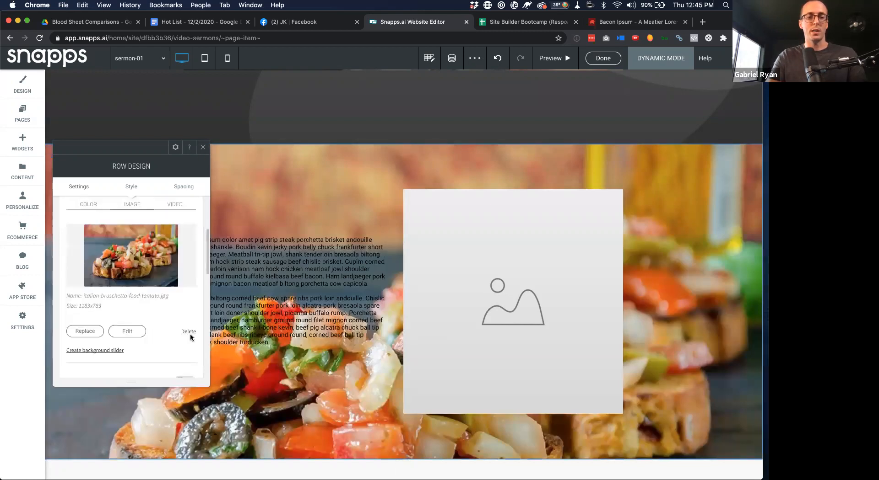
pyautogui.click(190, 334)
pyautogui.click(203, 148)
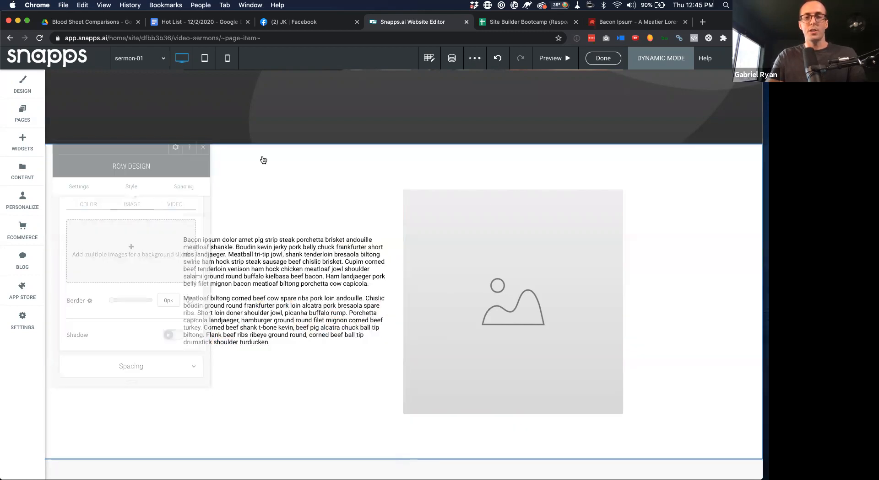
pyautogui.click(480, 252)
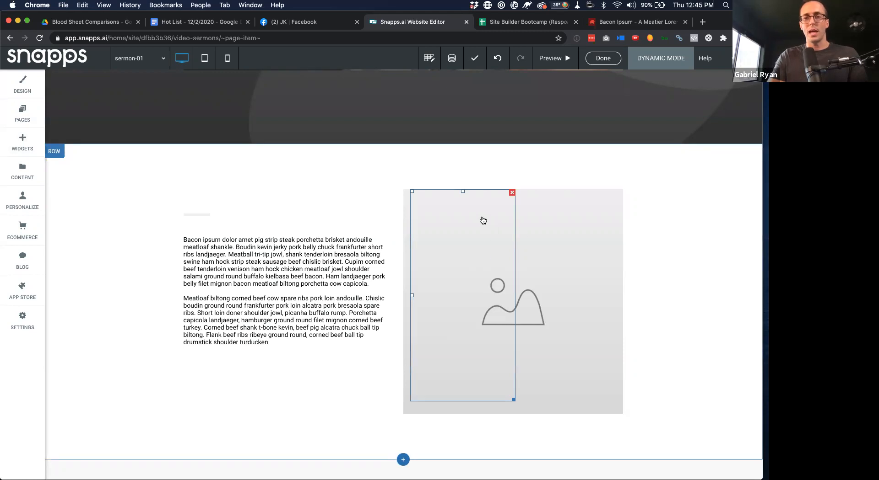
pyautogui.doubleClick(476, 219)
# Remove the spacer and the placeholder background image from the right column
pyautogui.click(384, 146)
pyautogui.click(512, 193)
pyautogui.doubleClick(528, 239)
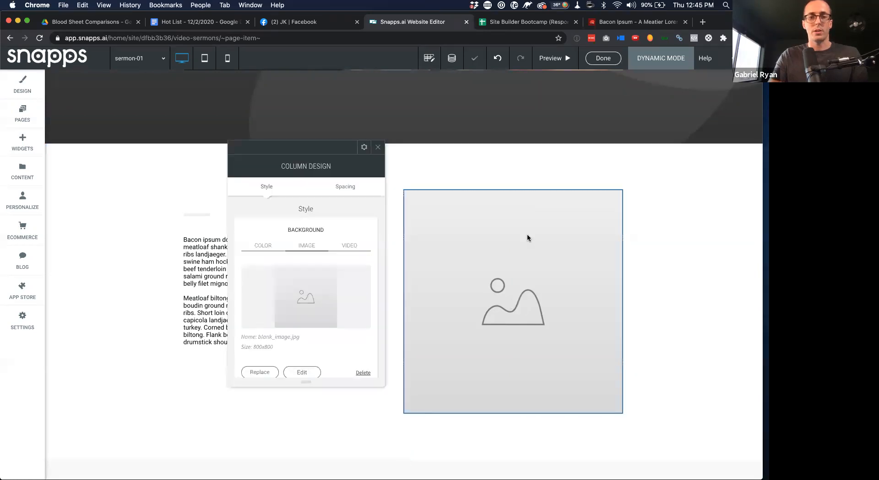
pyautogui.scroll(-2, 321, 332)
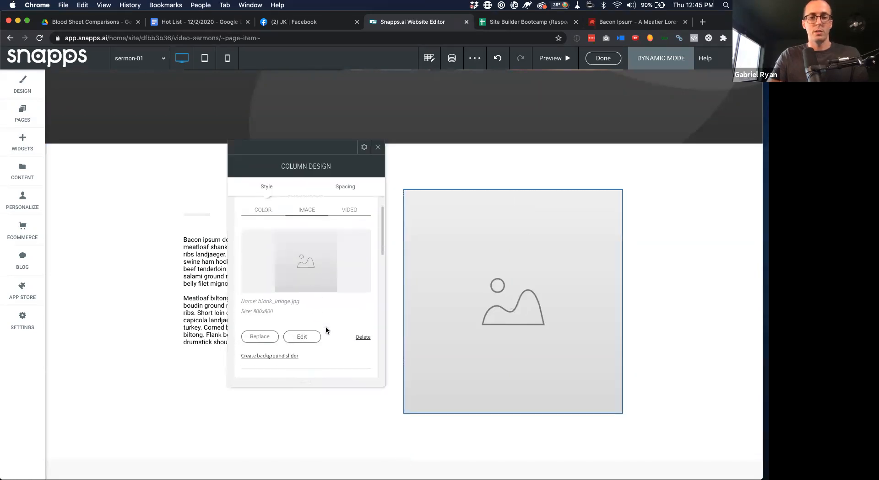
pyautogui.click(364, 338)
pyautogui.click(378, 147)
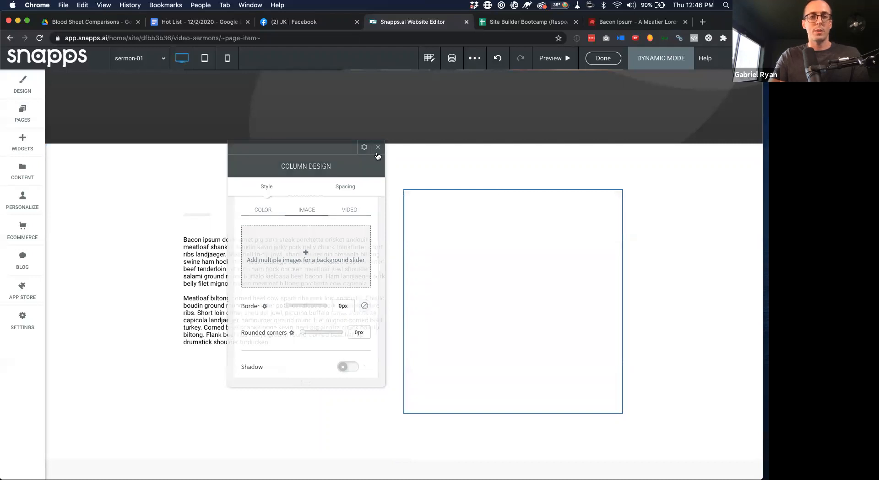
# Place an empty Image widget in the right column, then open the Video Sermons collection
pyautogui.click(22, 145)
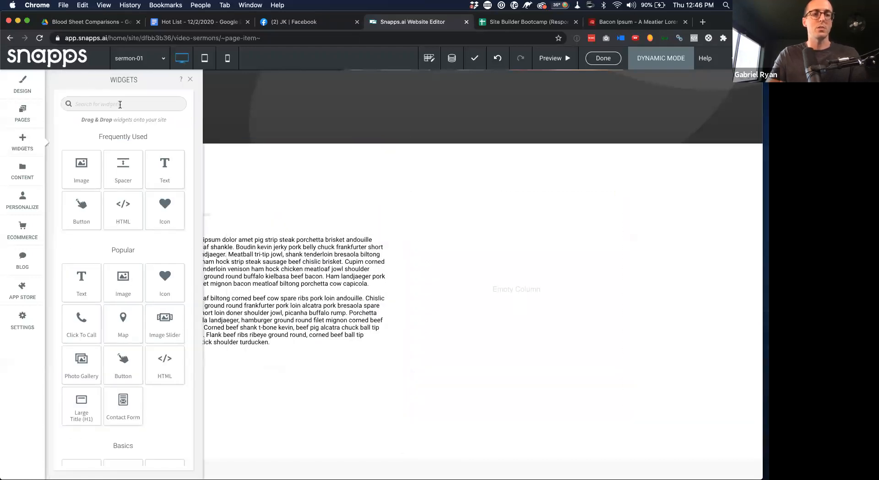
pyautogui.write('imag')
pyautogui.moveTo(82, 167); pyautogui.dragTo(525, 300)
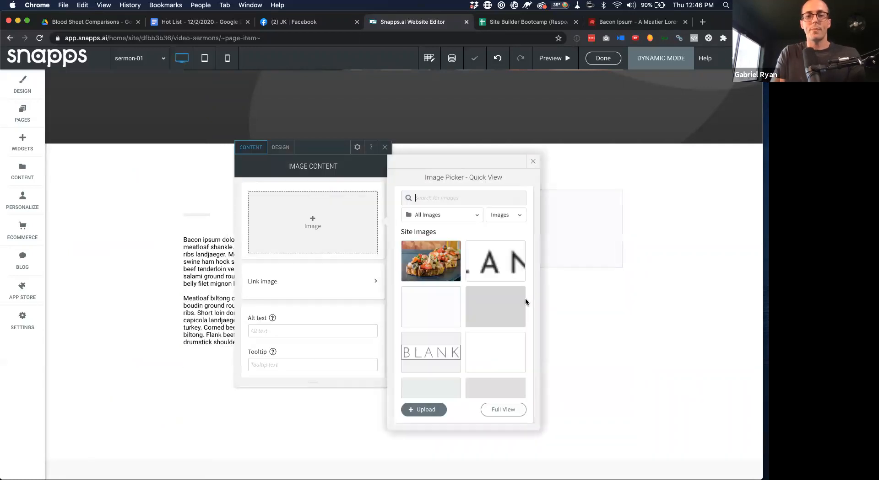
pyautogui.click(534, 162)
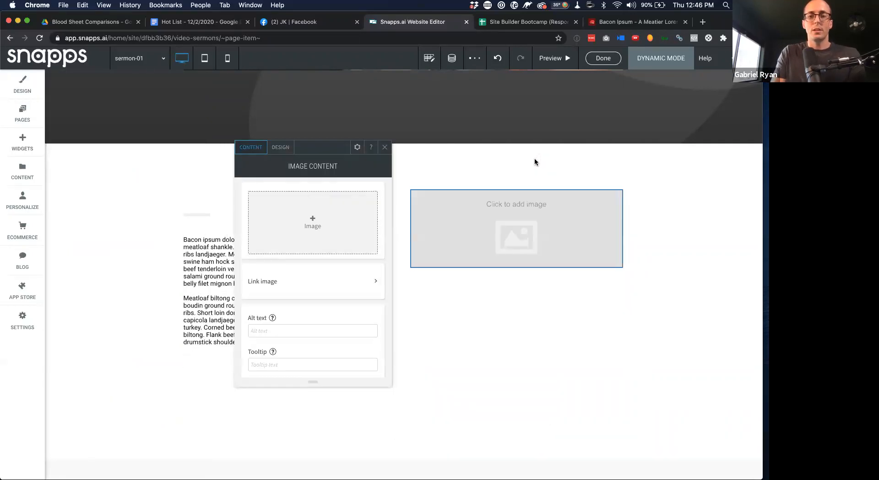
pyautogui.click(385, 147)
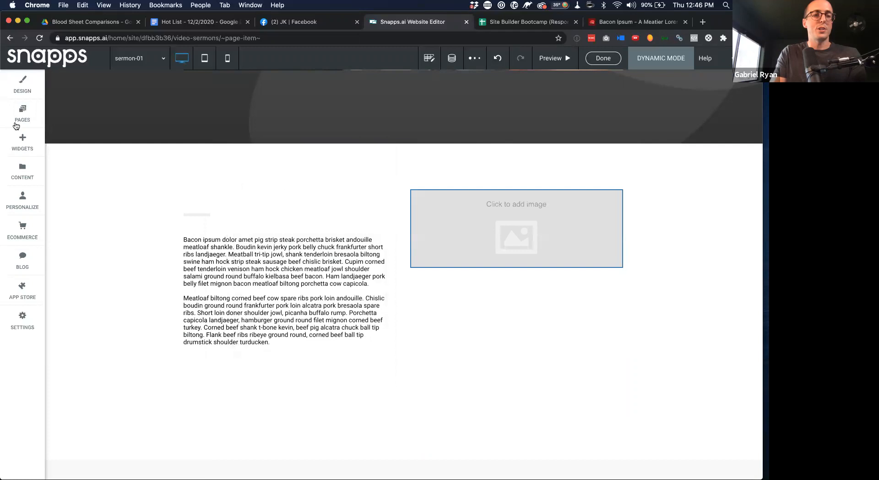
pyautogui.click(23, 171)
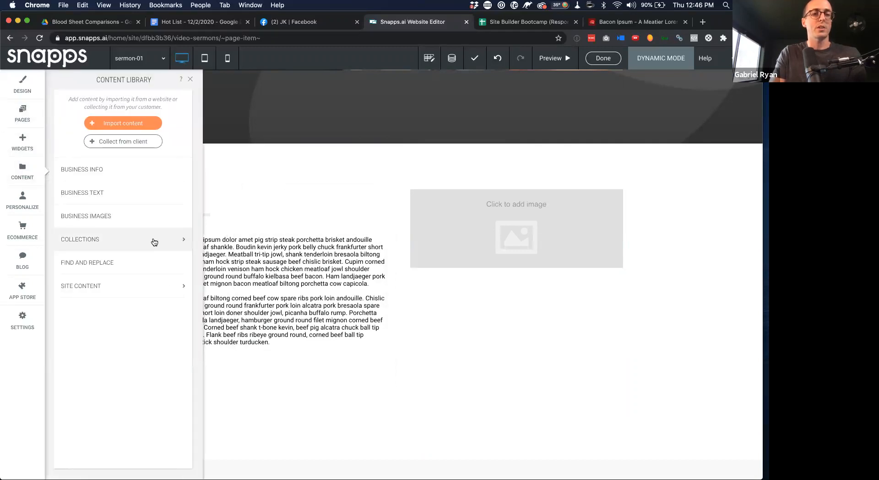
pyautogui.click(153, 241)
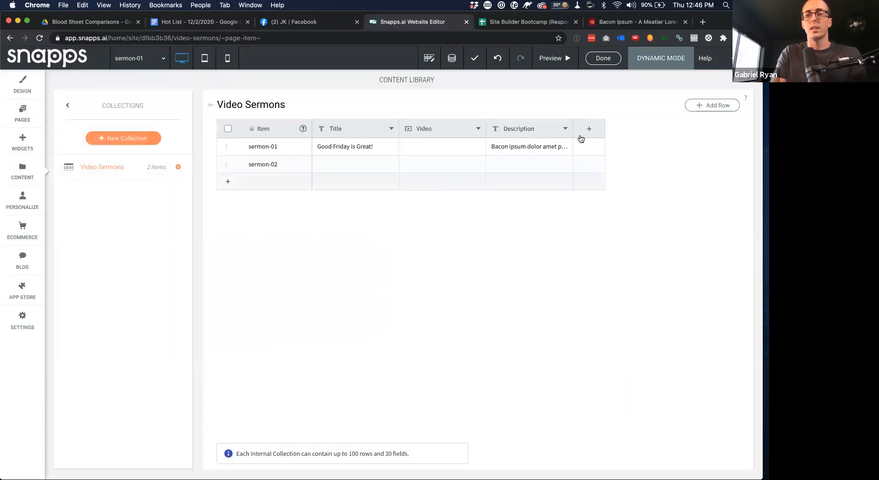
# Add an Image-type field named Thumbnail to Video Sermons and return to the page
pyautogui.click(589, 130)
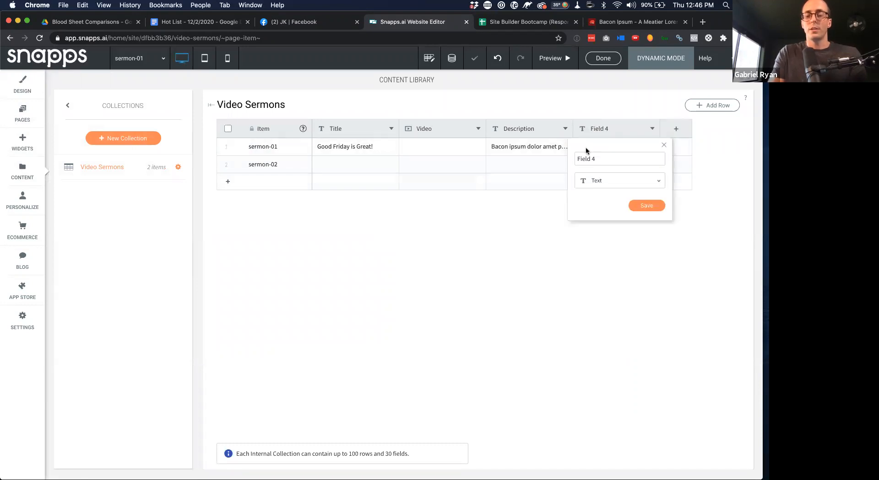
pyautogui.write('Thumbnai')
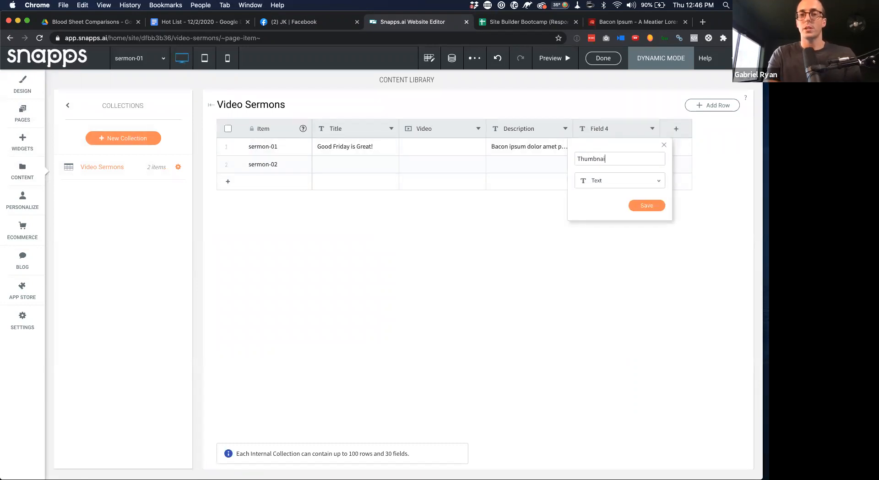
pyautogui.click(620, 180)
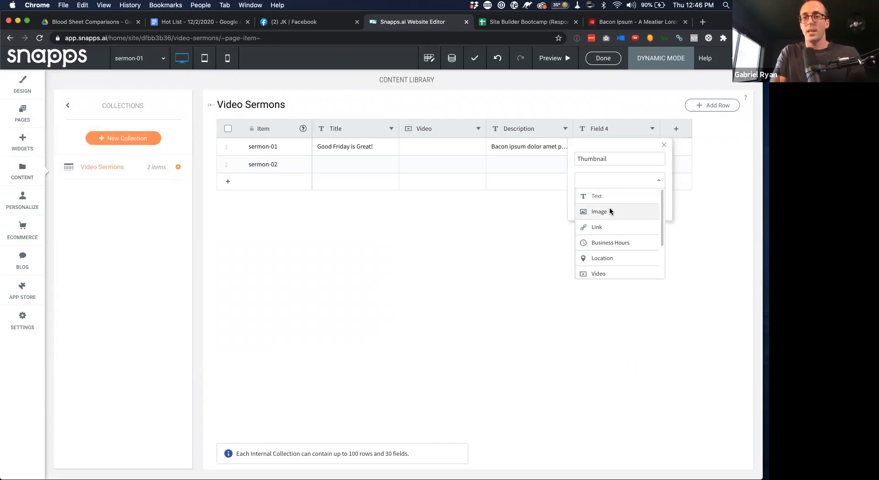
pyautogui.click(609, 211)
pyautogui.click(645, 204)
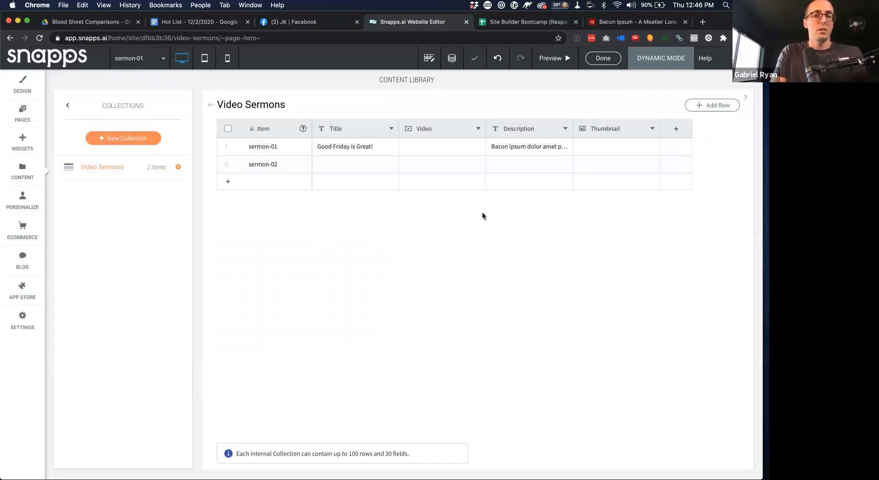
pyautogui.click(67, 108)
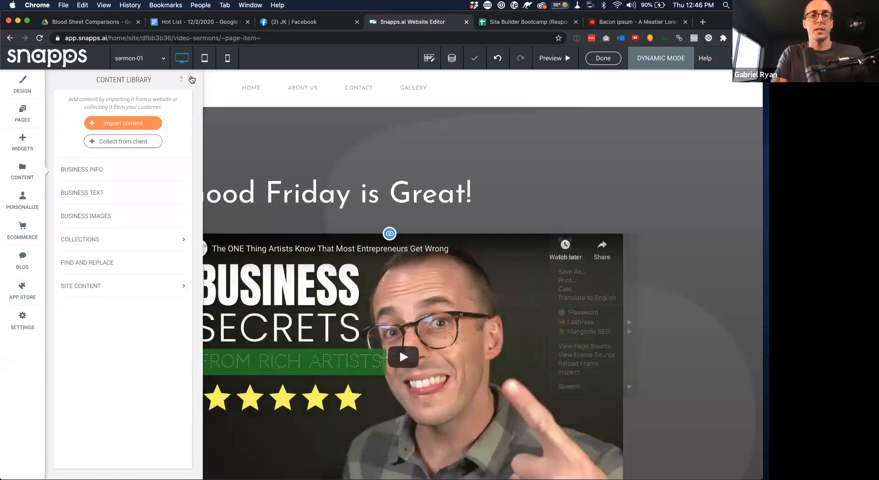
# Connect the right column's image to the Video Sermons • Thumbnail field
pyautogui.click(192, 80)
pyautogui.scroll(-10, 579, 185)
pyautogui.scroll(4, 578, 185)
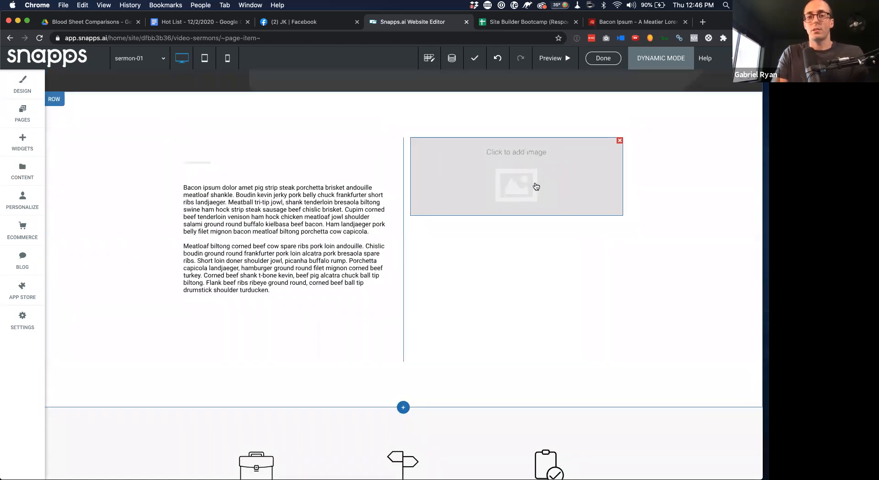
pyautogui.click(536, 186)
pyautogui.click(560, 389)
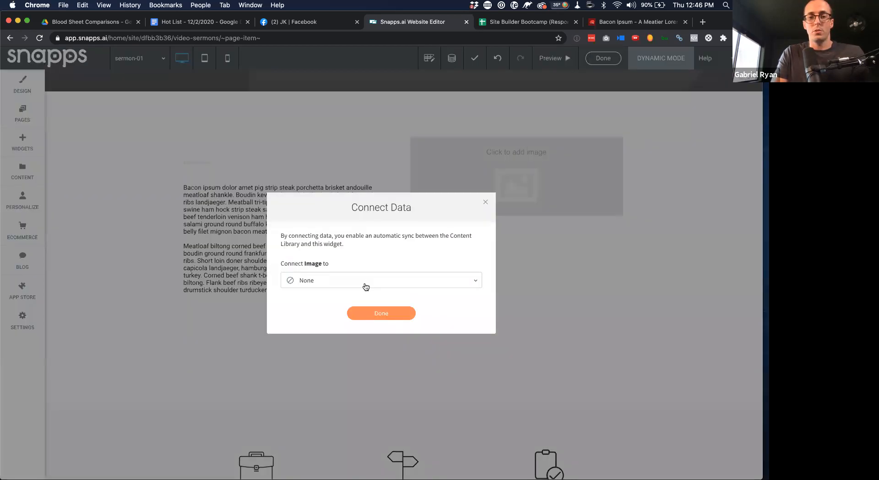
pyautogui.click(365, 280)
pyautogui.click(346, 298)
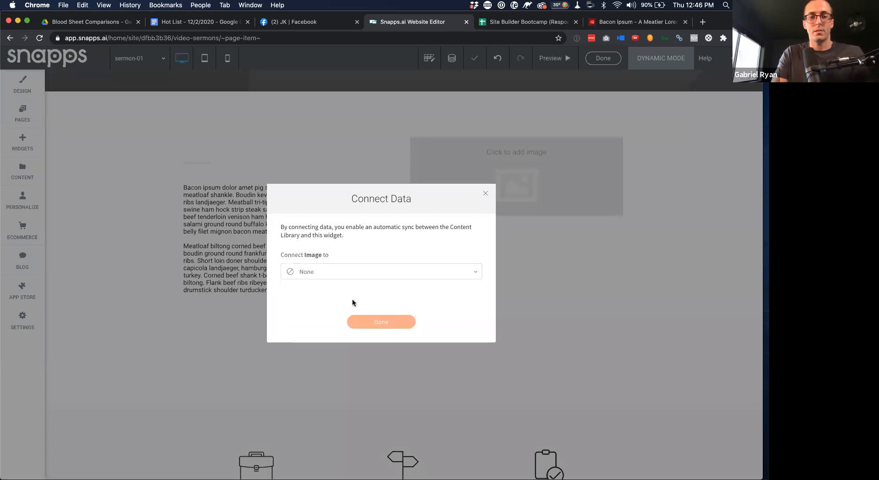
pyautogui.click(392, 319)
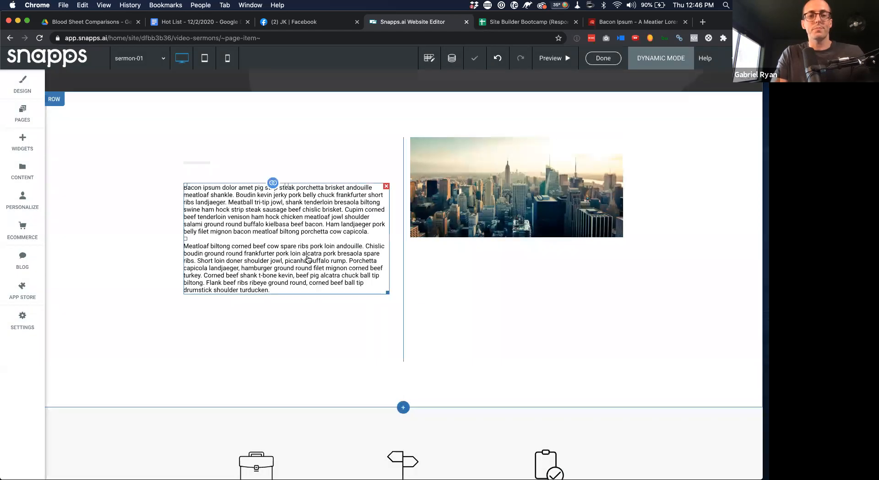
# Delete the features row with the three icons
pyautogui.scroll(-6, 304, 256)
pyautogui.click(56, 129)
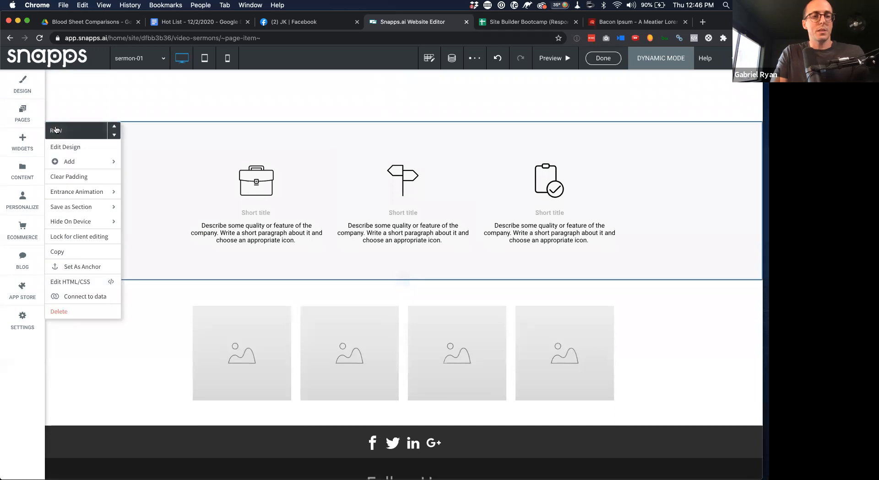
pyautogui.click(68, 316)
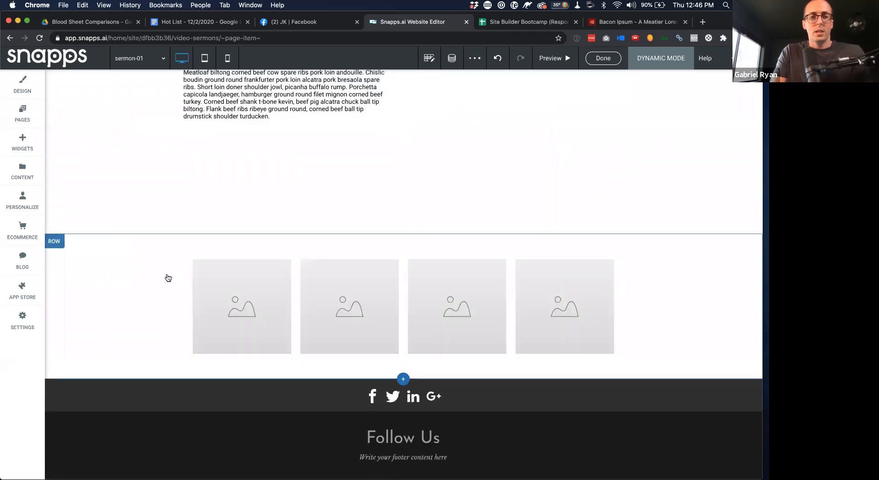
pyautogui.scroll(10, 167, 277)
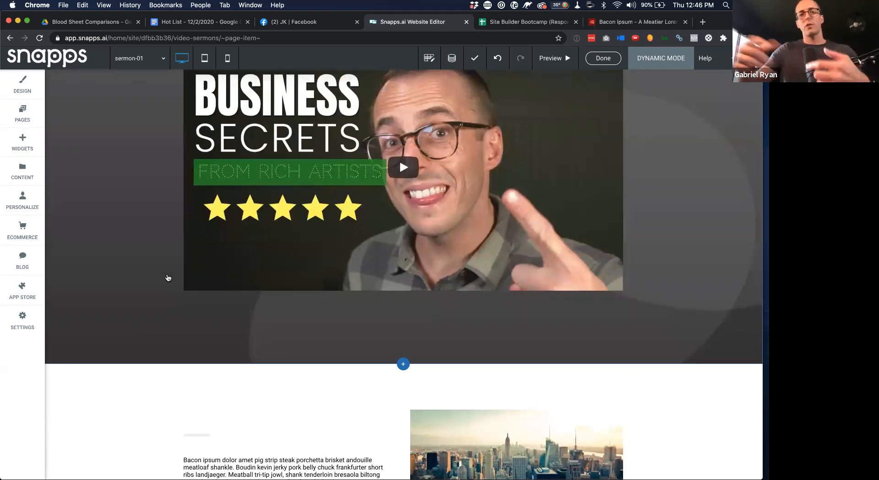
pyautogui.scroll(-5, 168, 278)
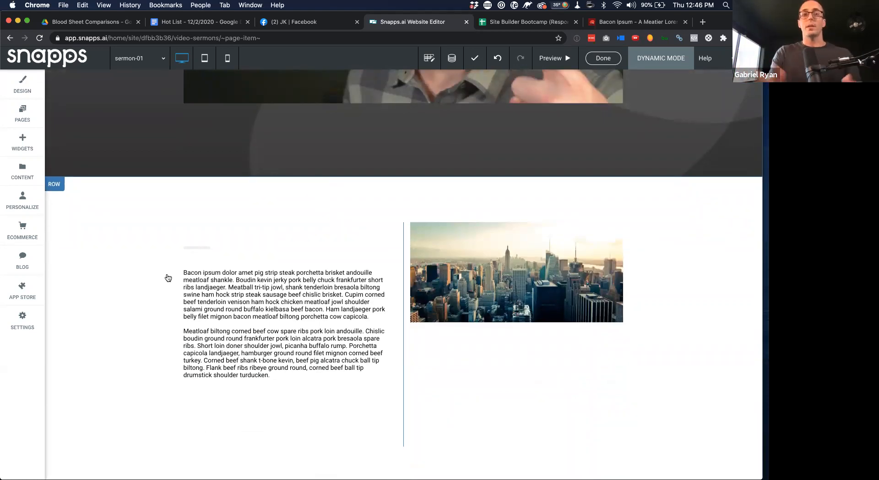
pyautogui.scroll(-2, 168, 278)
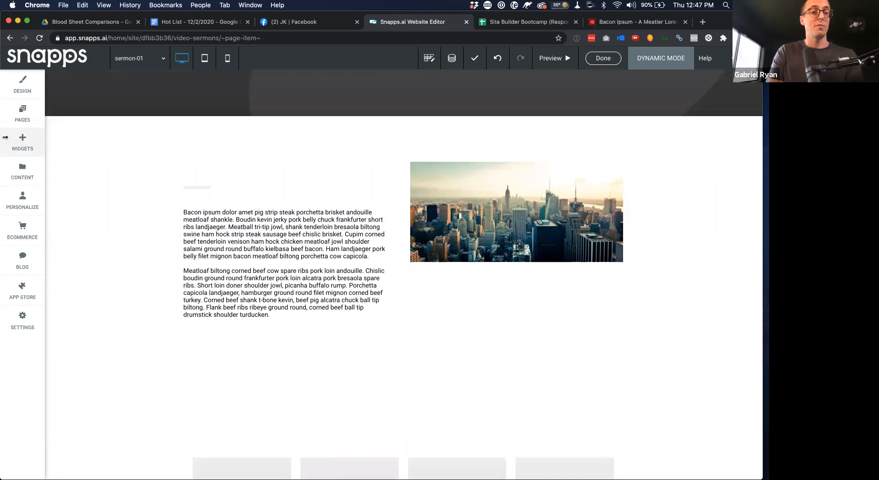
# Drop a List widget into a new row beneath the description-and-photo row
pyautogui.click(26, 141)
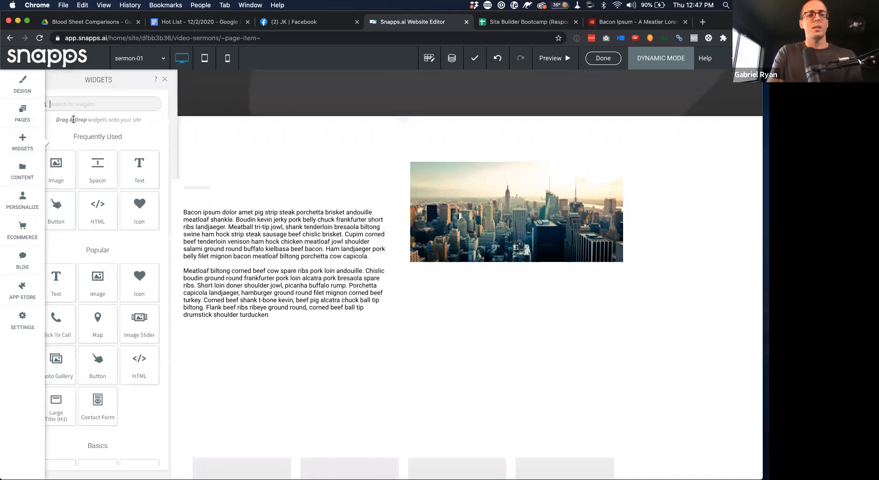
pyautogui.write('list')
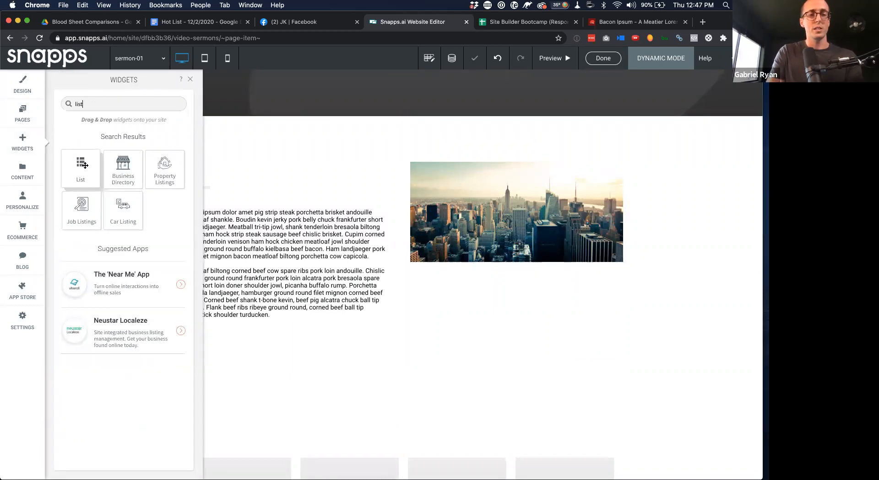
pyautogui.moveTo(85, 165); pyautogui.dragTo(376, 340)
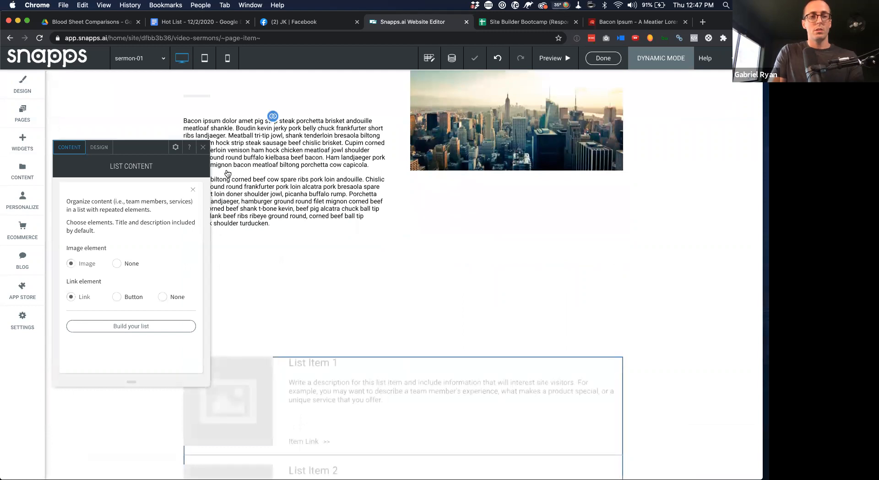
pyautogui.click(174, 146)
# Bind the list to Video Sermons, with Thumbnail as image and Title as link text
pyautogui.click(199, 291)
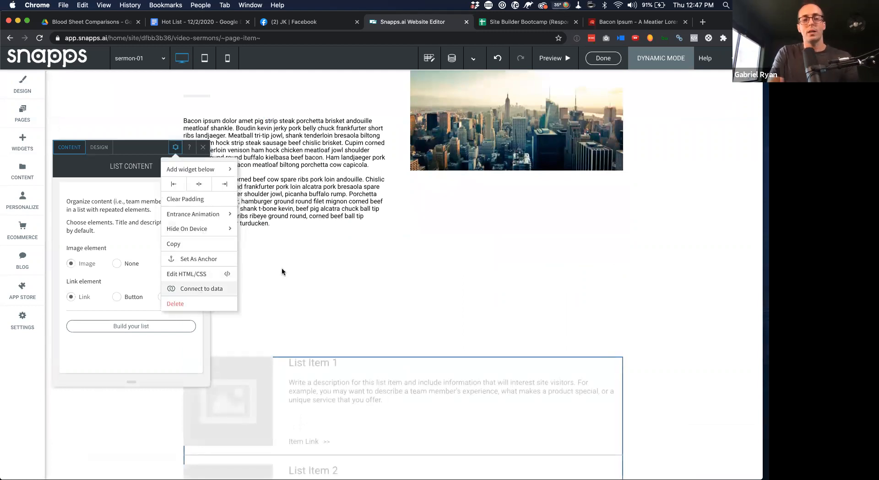
pyautogui.click(406, 281)
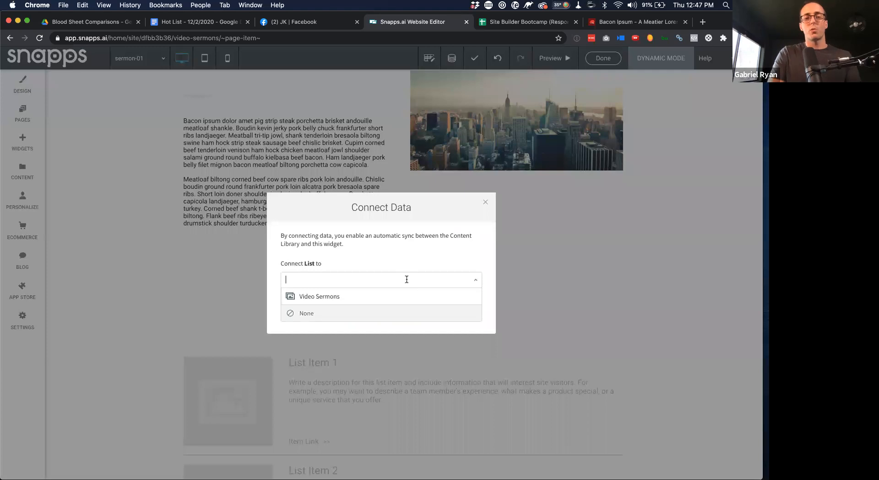
pyautogui.click(356, 298)
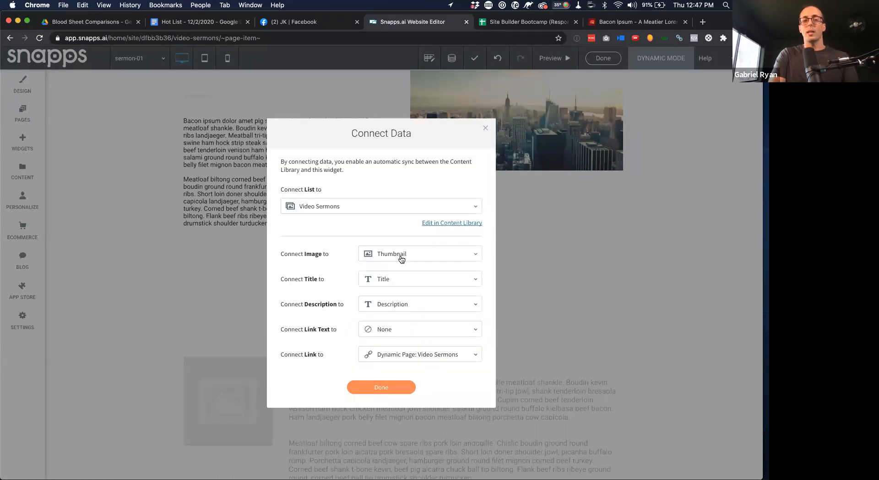
pyautogui.click(445, 251)
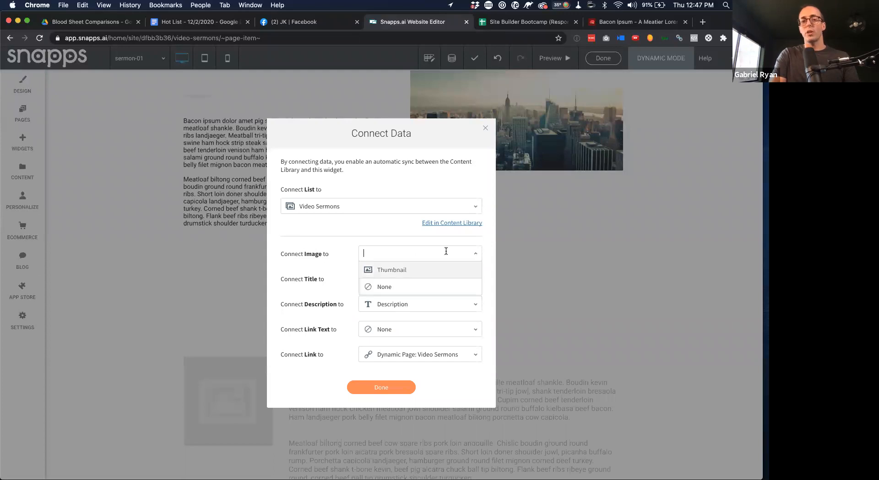
pyautogui.click(425, 270)
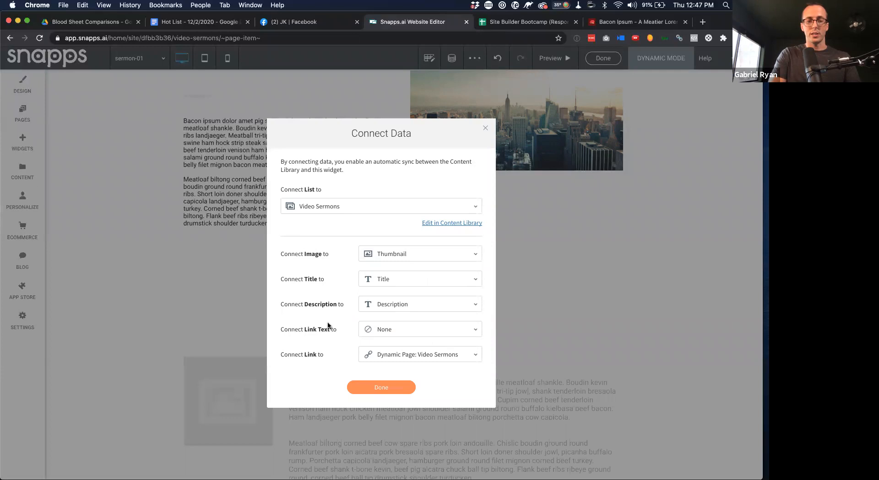
pyautogui.click(416, 329)
pyautogui.click(394, 346)
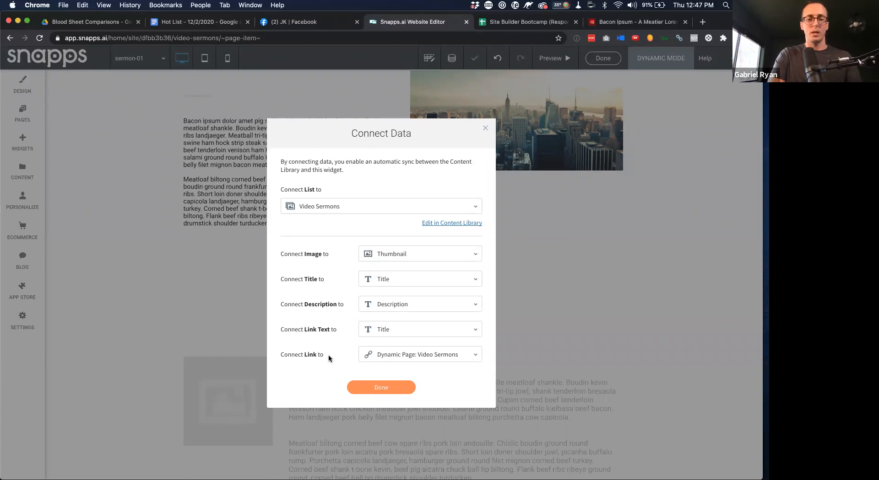
pyautogui.click(385, 393)
pyautogui.scroll(-5, 404, 304)
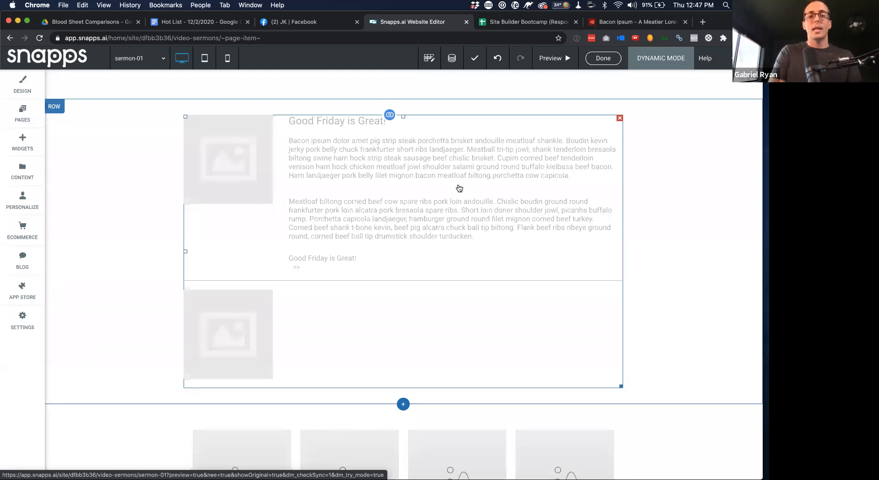
# Switch the sermon list widget's design to the three-across grid of image cards
pyautogui.click(415, 188)
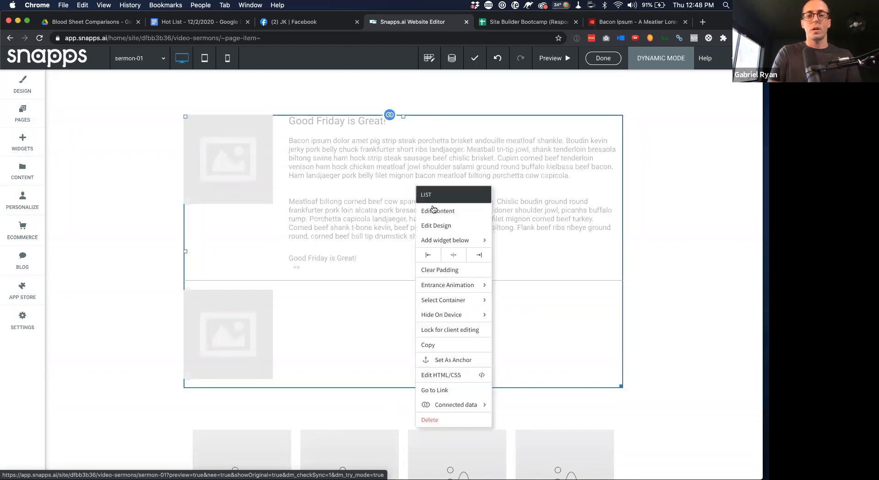
pyautogui.click(440, 226)
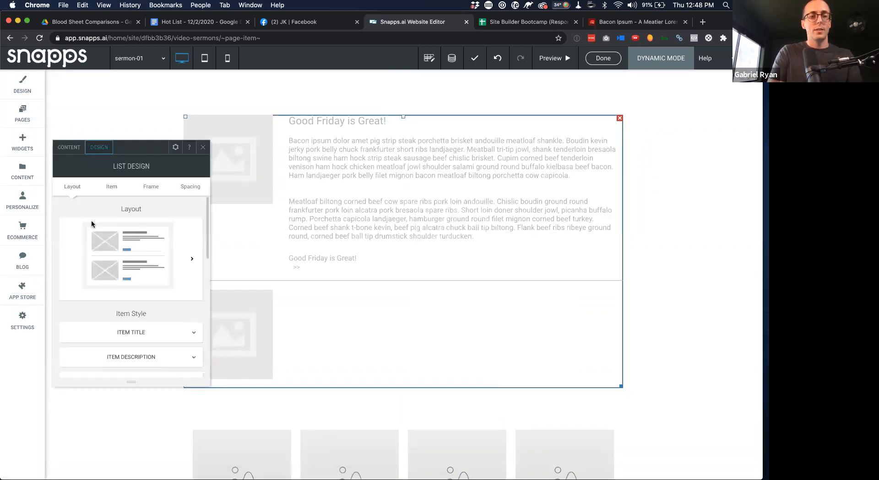
pyautogui.click(192, 258)
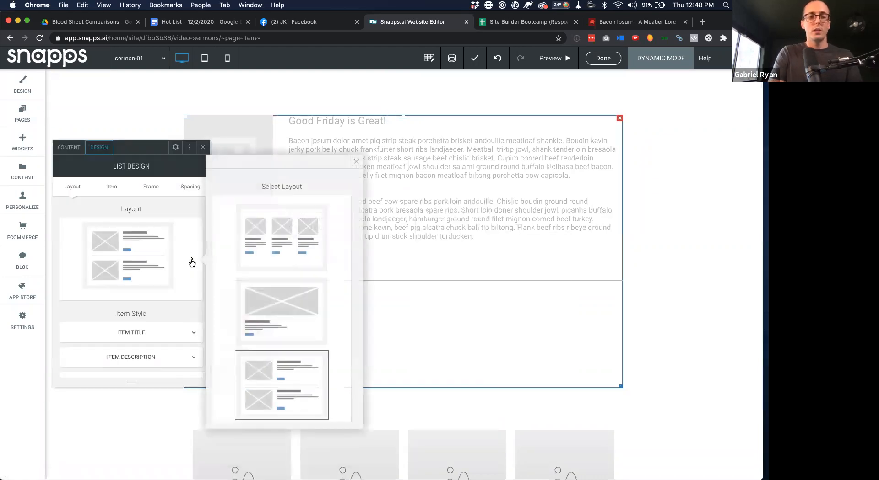
pyautogui.scroll(-3, 298, 275)
pyautogui.scroll(-3, 297, 271)
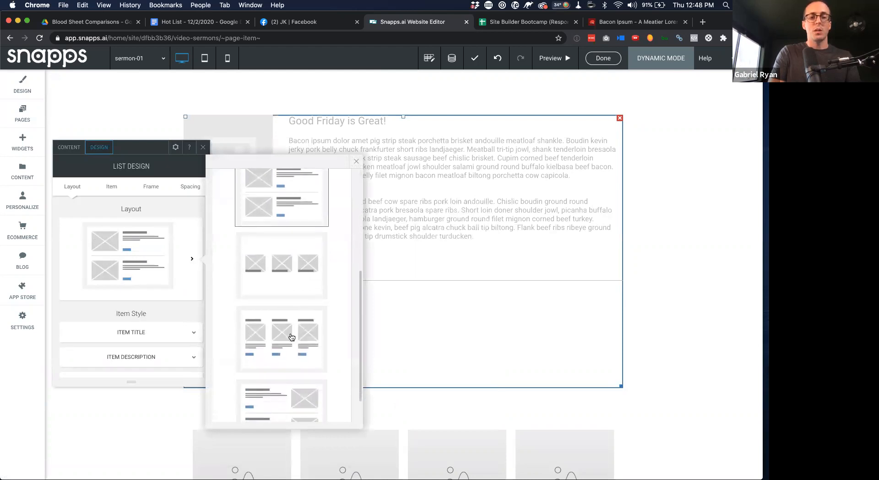
pyautogui.click(297, 258)
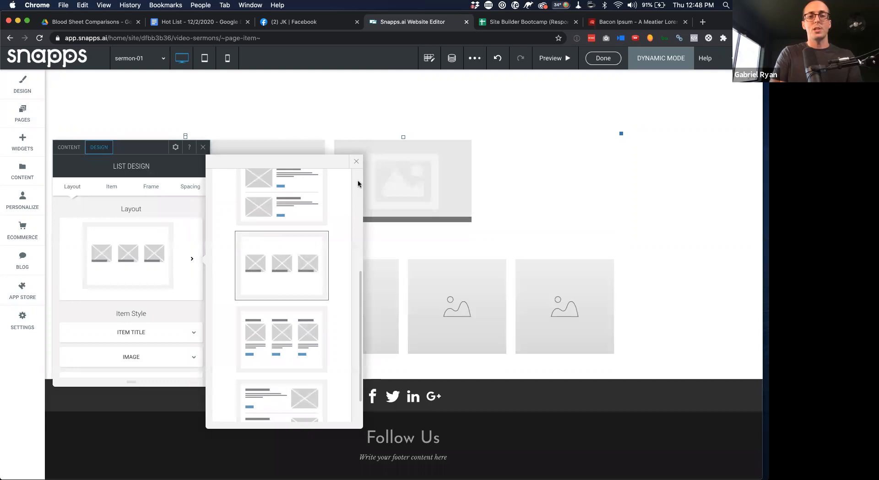
pyautogui.click(356, 161)
pyautogui.click(209, 147)
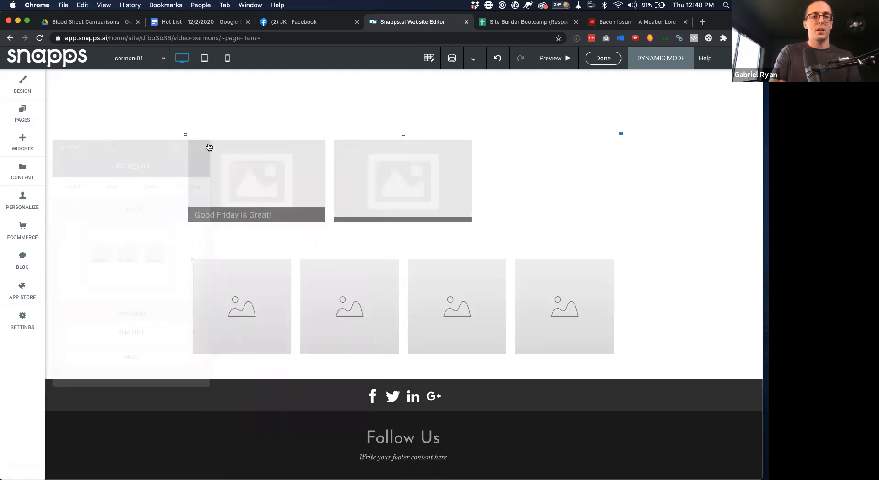
pyautogui.click(22, 174)
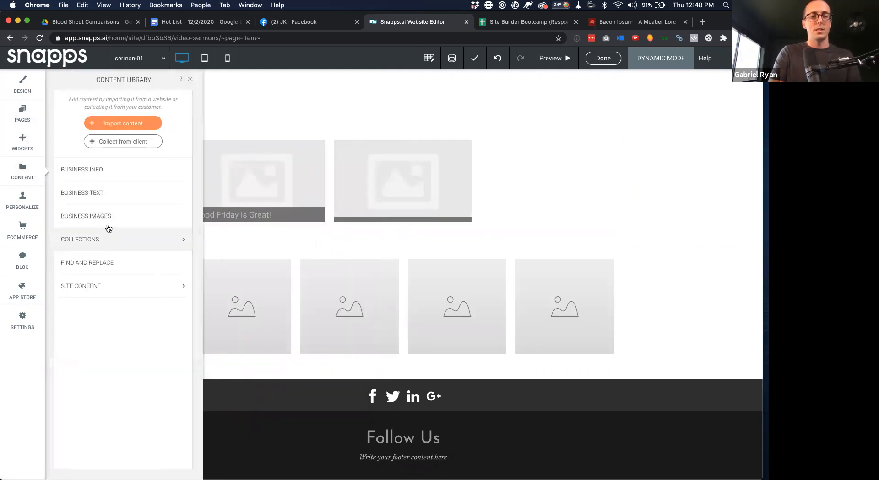
# Open the Video Sermons collection and add new sermon rows below sermon-02
pyautogui.click(121, 240)
pyautogui.click(266, 167)
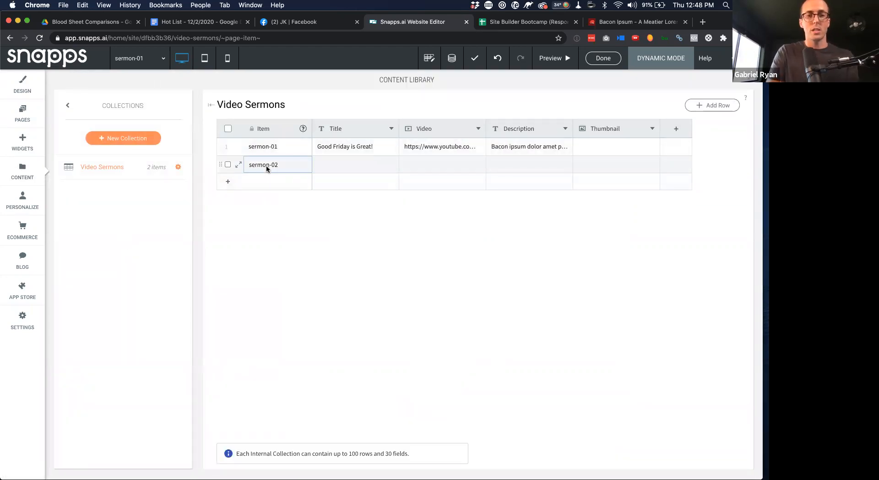
pyautogui.click(271, 183)
pyautogui.click(269, 198)
pyautogui.click(277, 216)
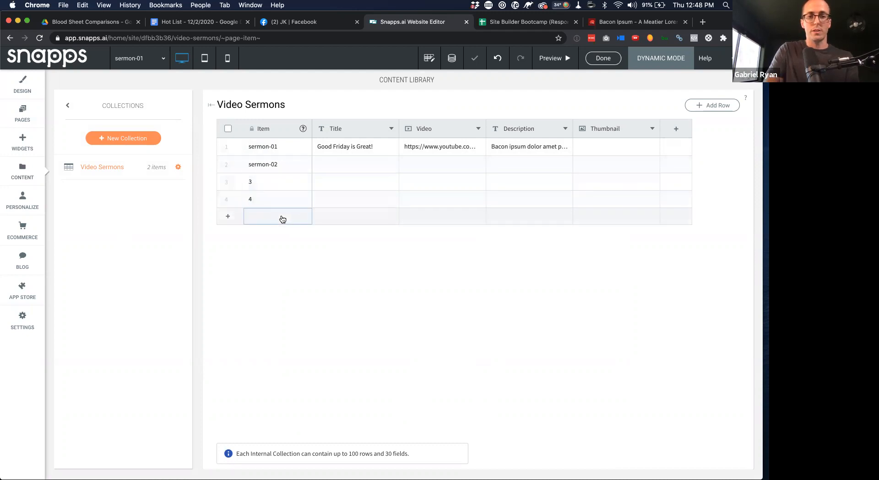
# Select row 1's title 'Good Friday is Great!' to copy it
pyautogui.click(366, 149)
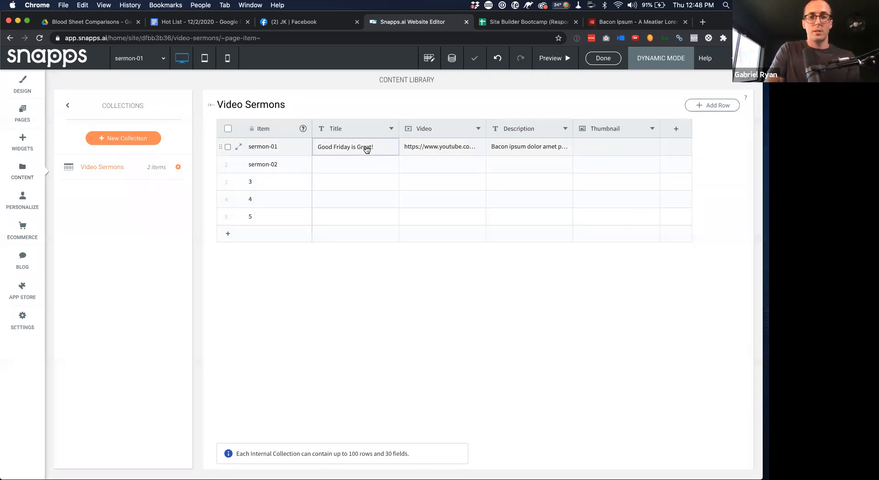
pyautogui.click(365, 153)
pyautogui.click(404, 62)
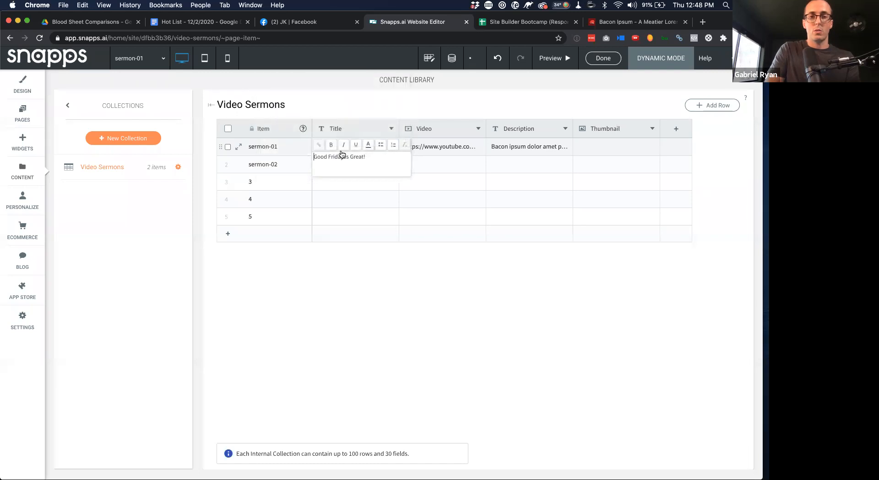
pyautogui.tripleClick(349, 156)
pyautogui.press('super+c')
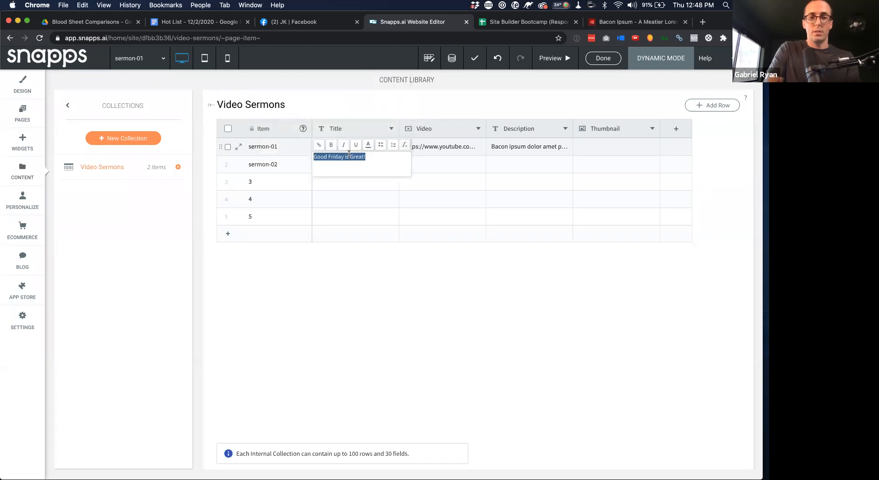
pyautogui.click(342, 181)
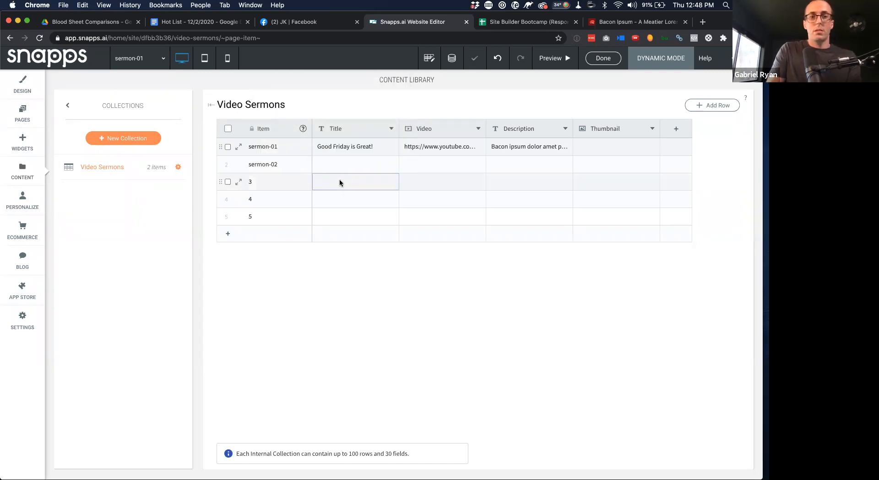
# Paste 'Good Friday is Great!' as the title of rows 2 and 3
pyautogui.doubleClick(347, 171)
pyautogui.press('super+v')
pyautogui.press('Return')
pyautogui.doubleClick(339, 182)
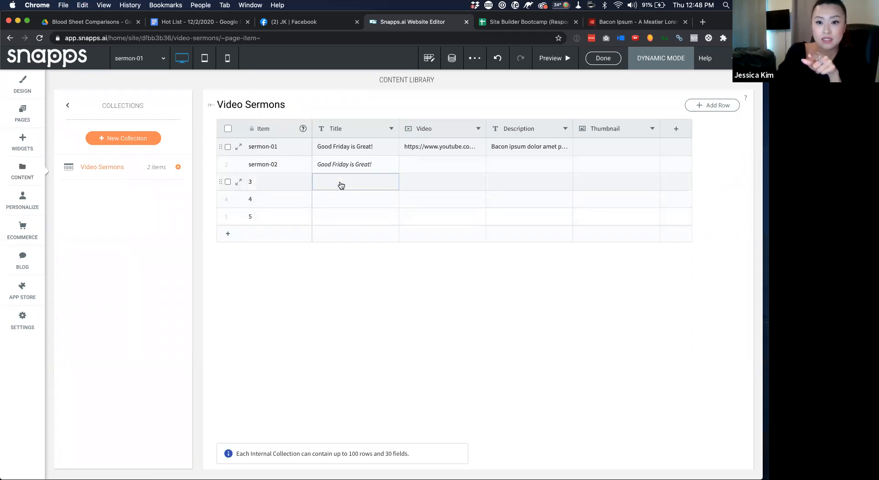
pyautogui.press('Return')
# Paste 'Good Friday is Great!' as the title of rows 4, 5 and 6
pyautogui.doubleClick(338, 198)
pyautogui.press('super+v')
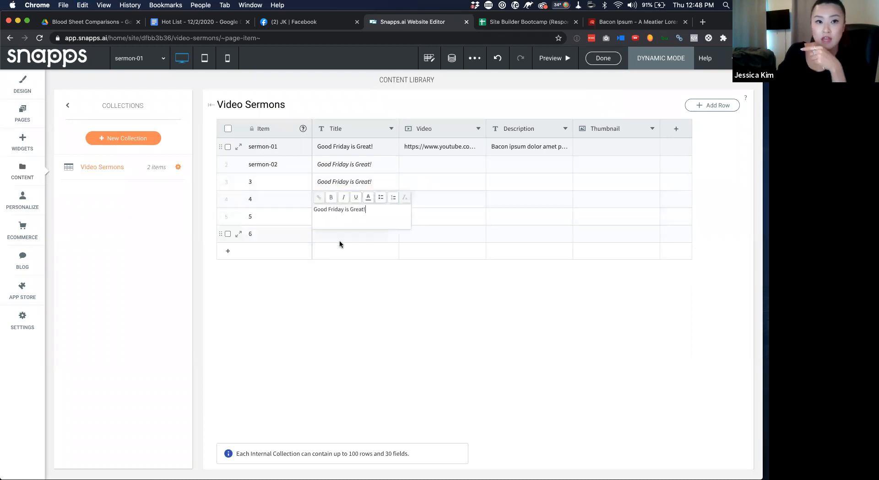
pyautogui.press('Return')
pyautogui.doubleClick(342, 216)
pyautogui.press('super+v')
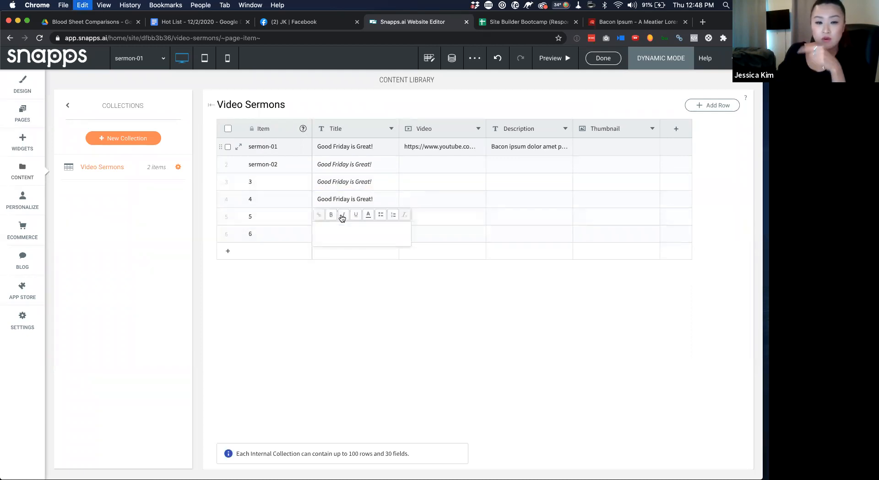
pyautogui.press('Return')
pyautogui.doubleClick(347, 237)
pyautogui.press('super+v')
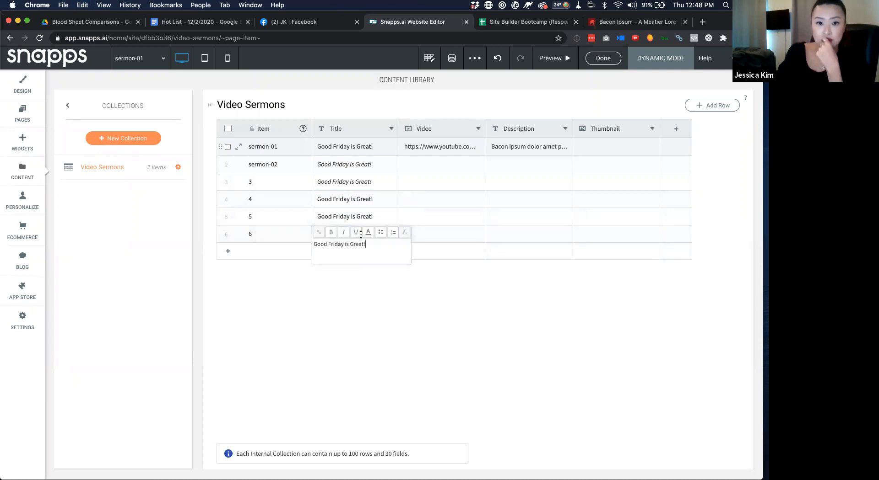
pyautogui.press('Return')
pyautogui.click(450, 145)
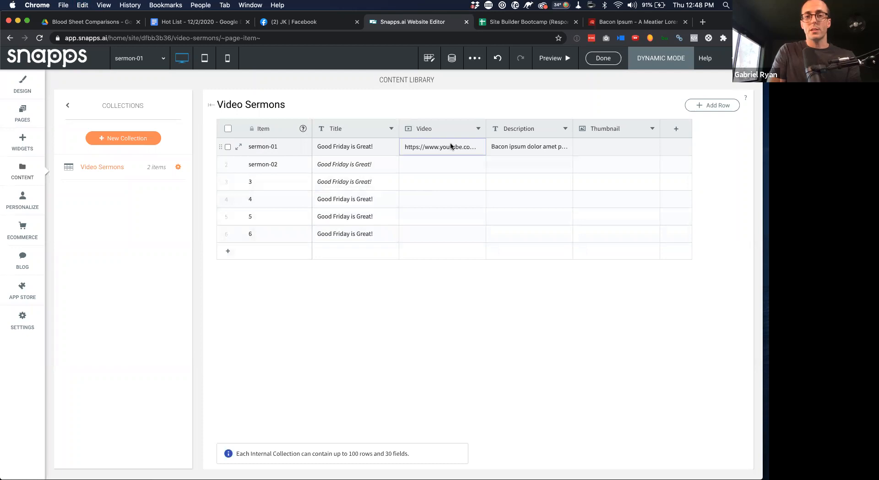
# Copy row 1's YouTube embed link into the Video cells of rows 2 through 6
pyautogui.doubleClick(450, 146)
pyautogui.press('super+c')
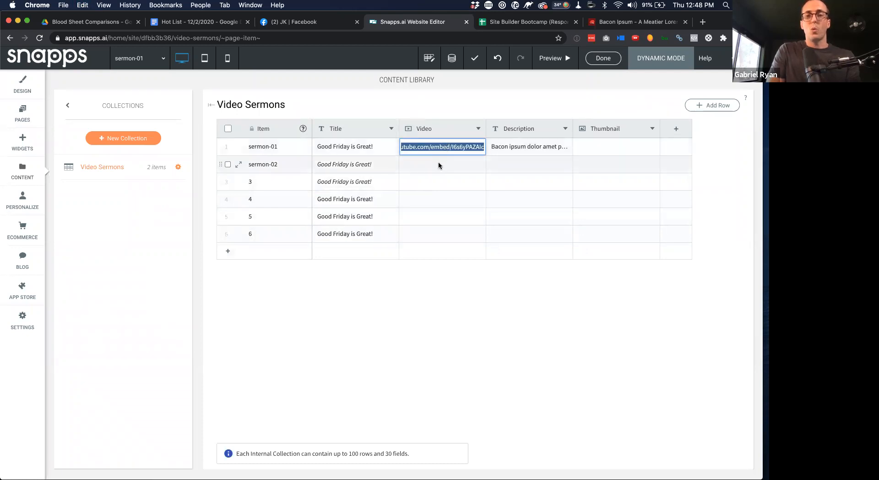
pyautogui.click(439, 160)
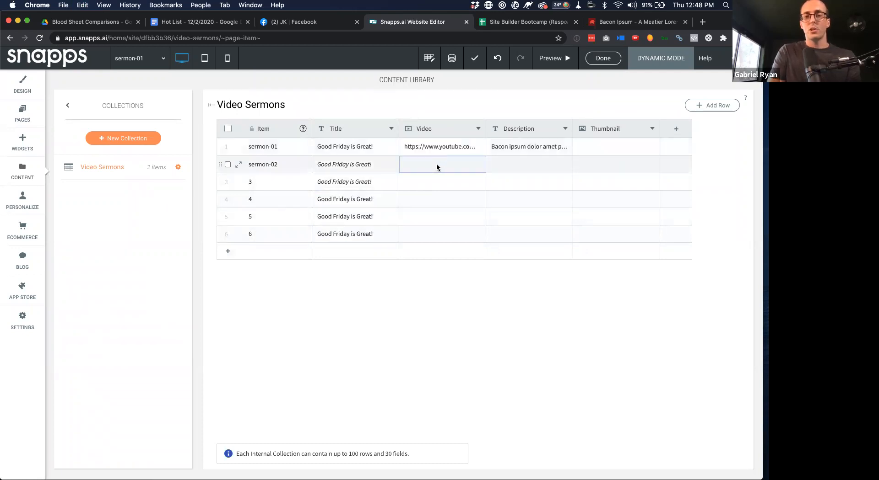
pyautogui.doubleClick(438, 166)
pyautogui.press('super+v')
pyautogui.doubleClick(424, 181)
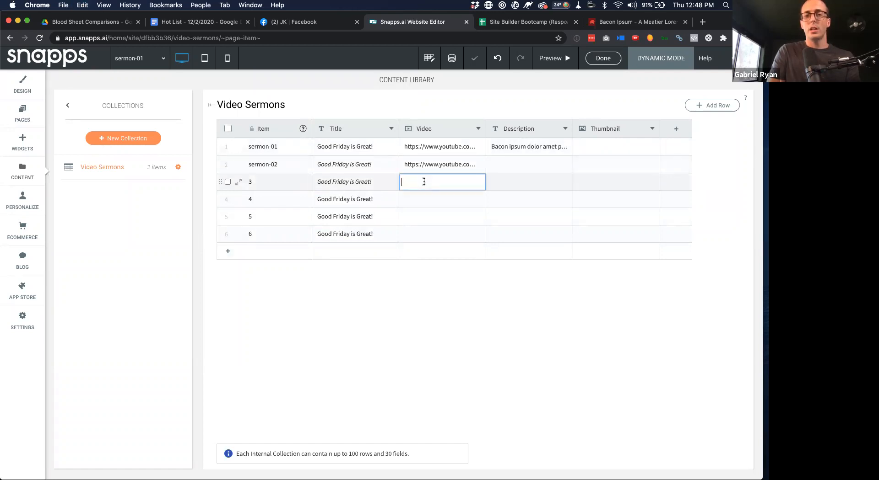
pyautogui.press('super+v')
pyautogui.doubleClick(424, 198)
pyautogui.press('super+v')
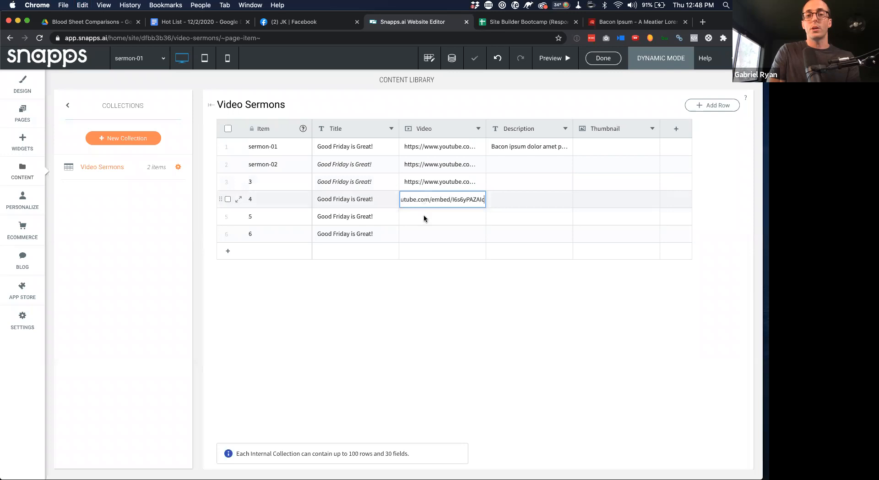
pyautogui.doubleClick(424, 217)
pyautogui.click(422, 235)
pyautogui.press('cmd+v')
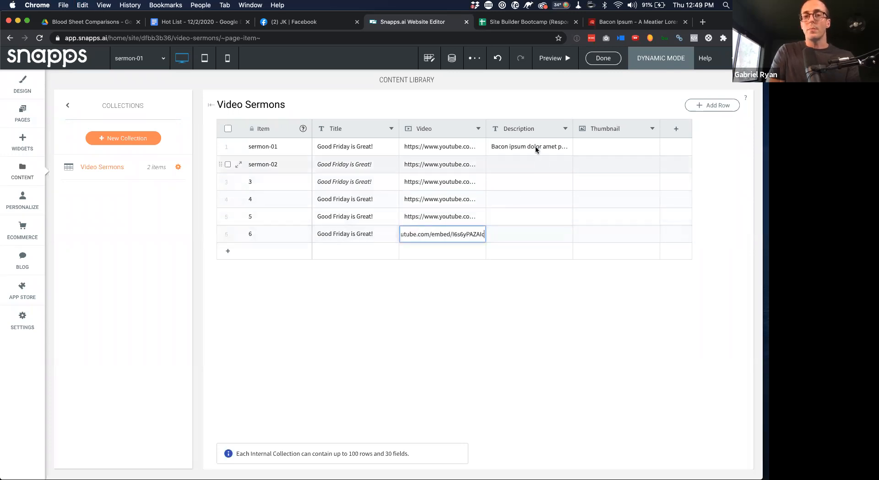
# Copy row 1's bacon ipsum description and paste it into row 2
pyautogui.click(533, 146)
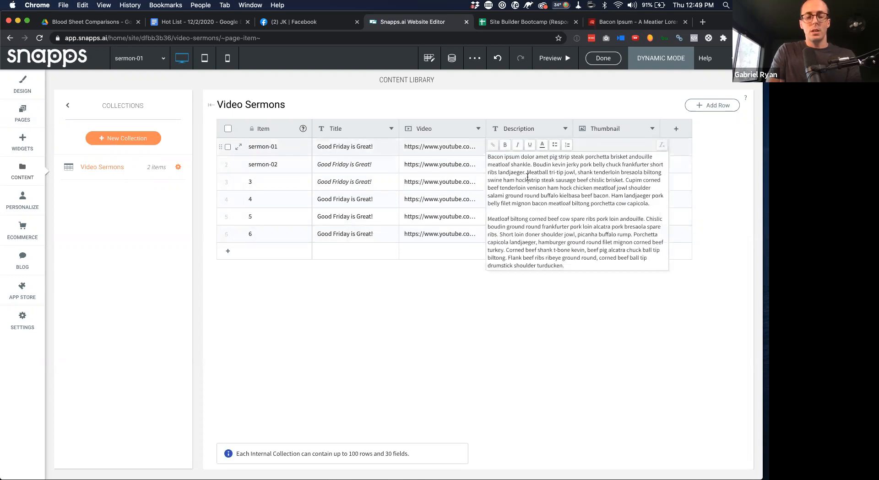
pyautogui.press('super+a')
pyautogui.click(514, 165)
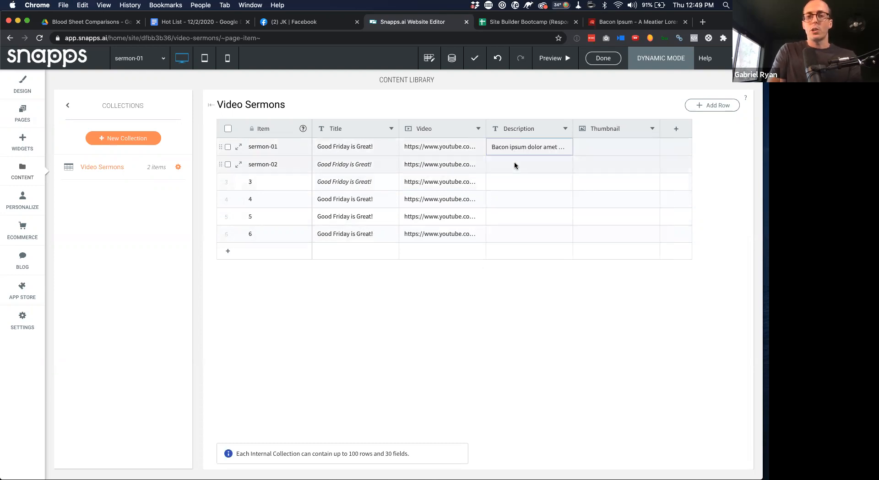
pyautogui.press('super+v')
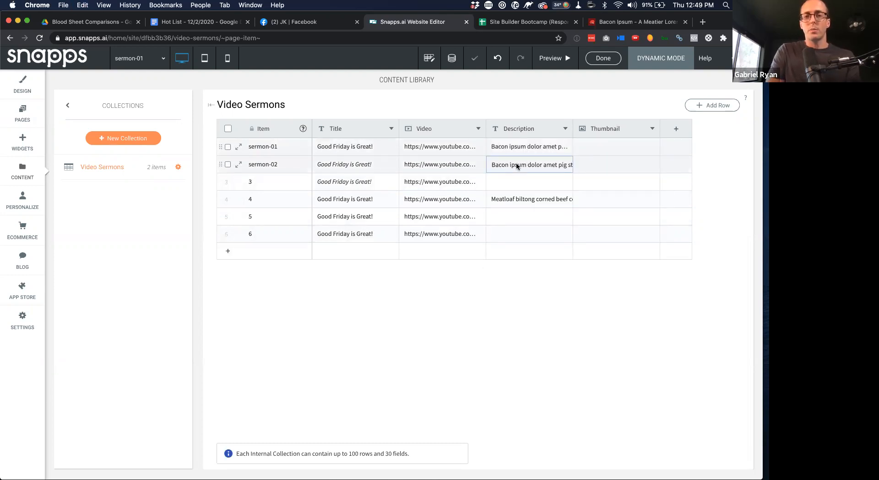
pyautogui.click(516, 167)
pyautogui.press('super+a')
pyautogui.press('super+c')
pyautogui.press('super+v')
pyautogui.click(450, 183)
# Paste the bacon ipsum description into the Description cells of rows 3 through 6
pyautogui.click(506, 185)
pyautogui.click(506, 184)
pyautogui.press('super+v')
pyautogui.click(529, 200)
pyautogui.click(526, 199)
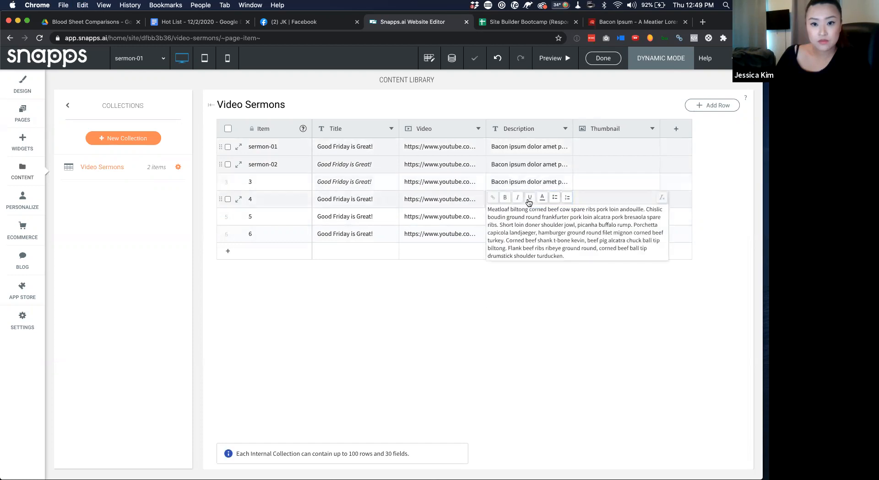
pyautogui.press('super+a')
pyautogui.press('super+v')
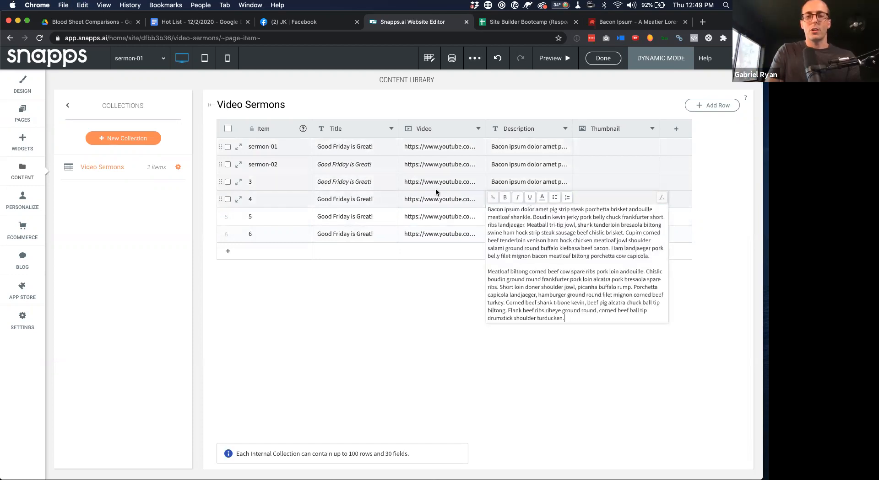
pyautogui.click(520, 217)
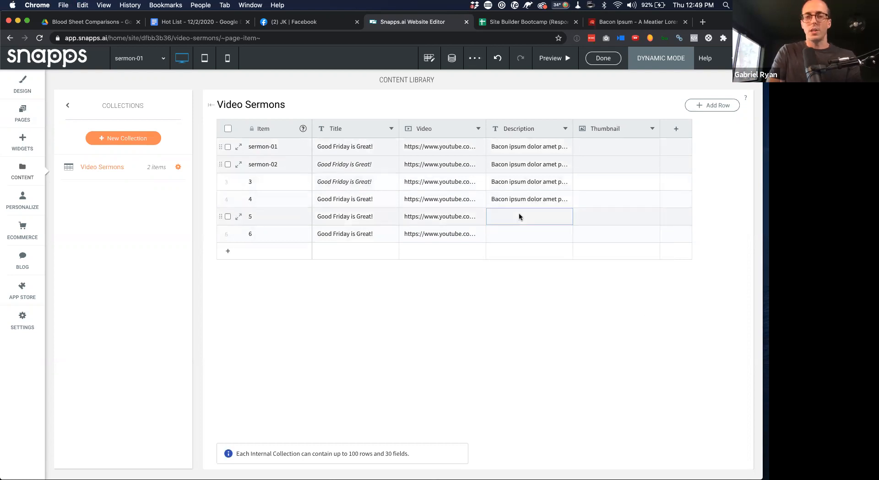
pyautogui.click(519, 216)
pyautogui.press('super+v')
pyautogui.click(514, 231)
pyautogui.click(512, 236)
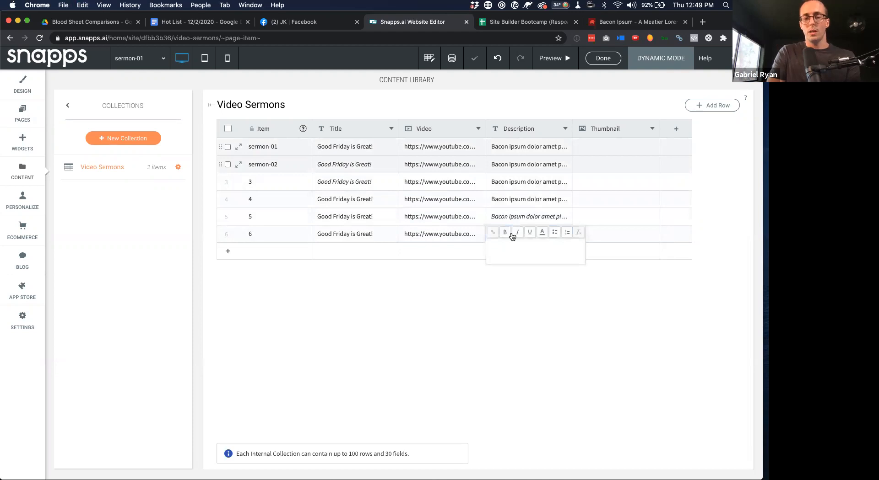
pyautogui.press('super+v')
pyautogui.press('Escape')
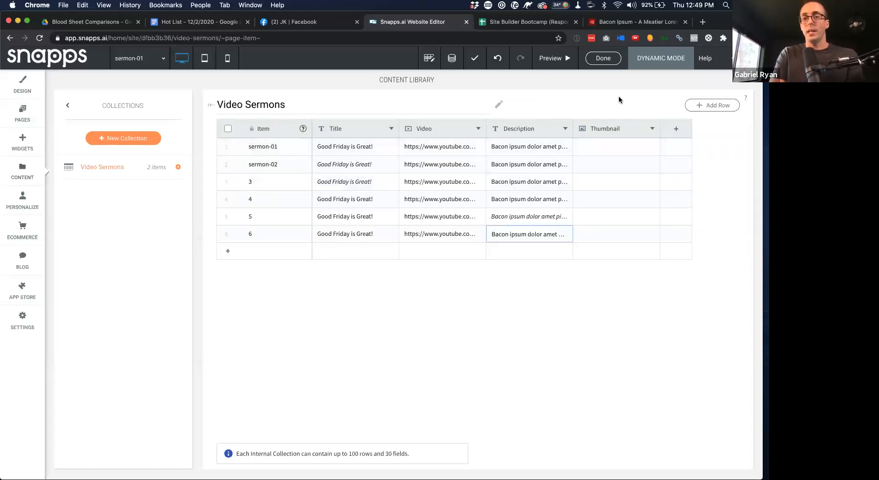
pyautogui.click(611, 147)
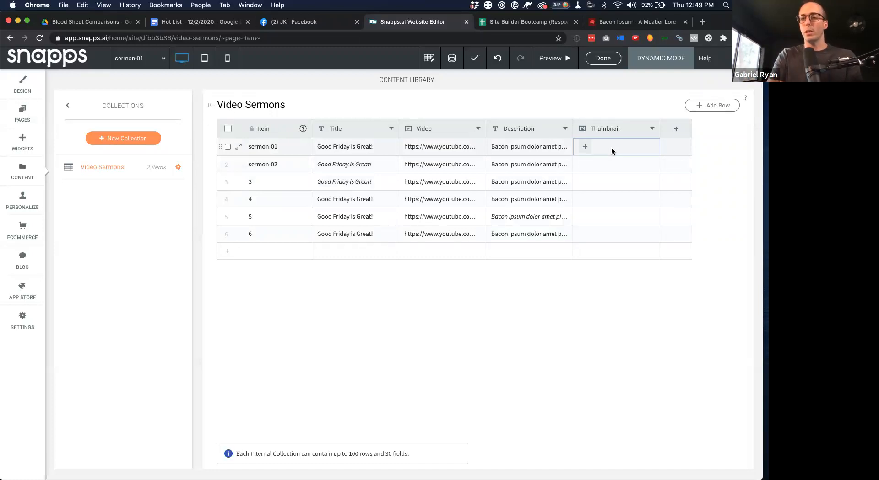
pyautogui.click(611, 147)
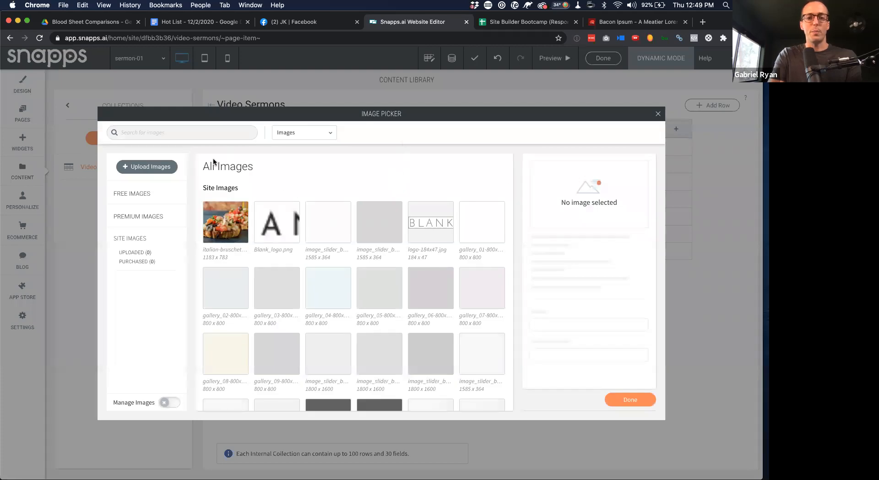
pyautogui.click(176, 134)
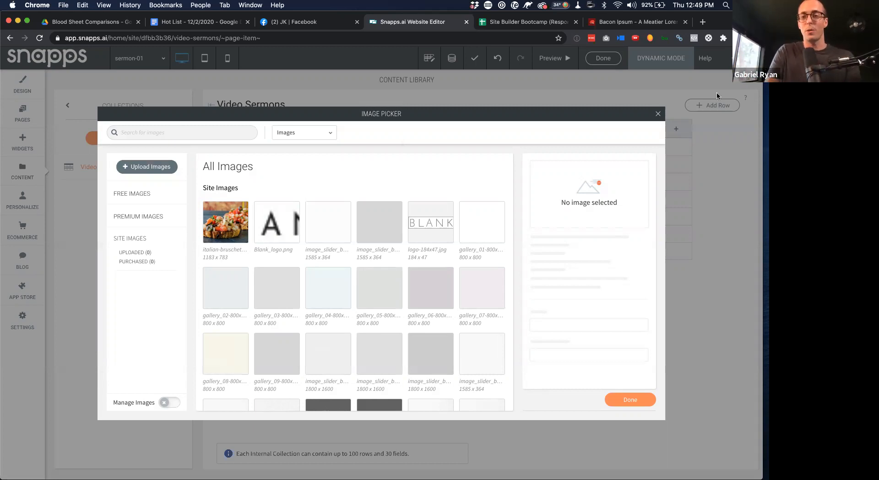
pyautogui.click(657, 113)
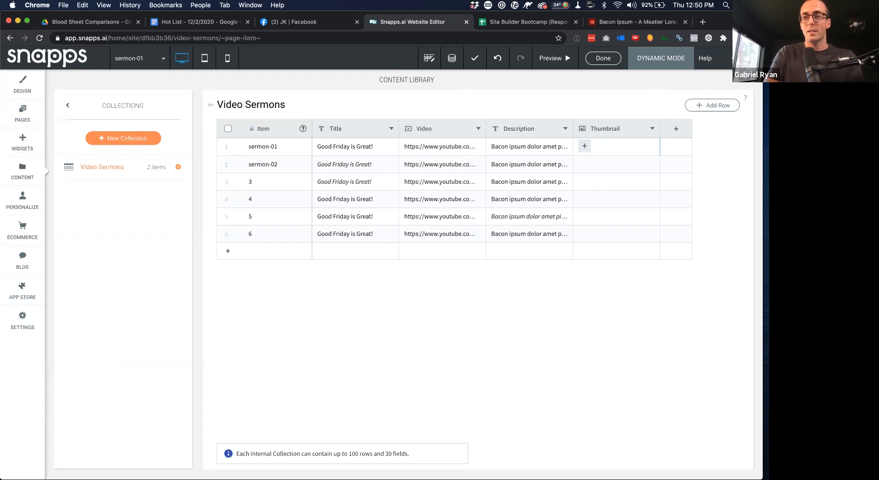
pyautogui.click(751, 79)
pyautogui.click(21, 175)
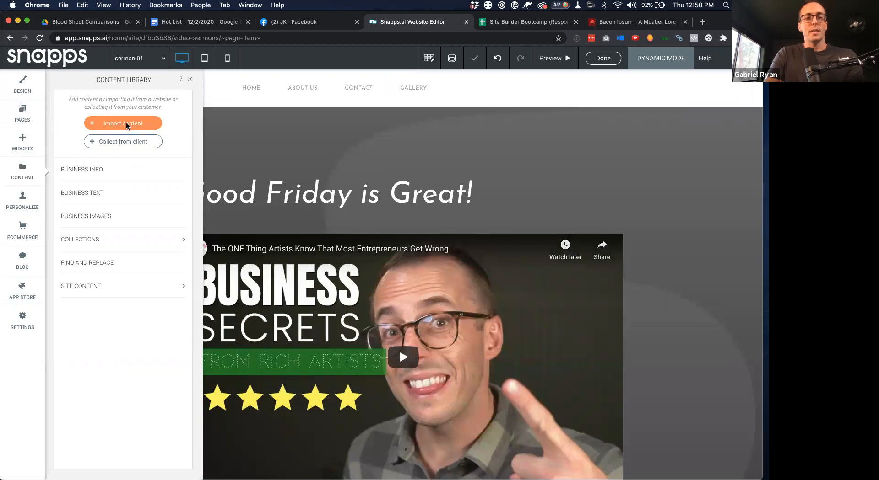
pyautogui.click(125, 122)
pyautogui.write('www.')
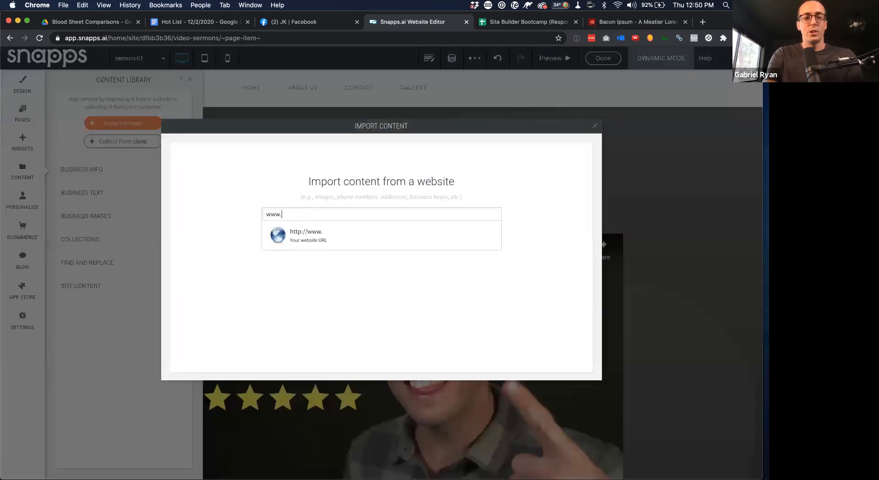
pyautogui.write('edhpoolclearner')
pyautogui.write('nb')
pyautogui.write('er.co')
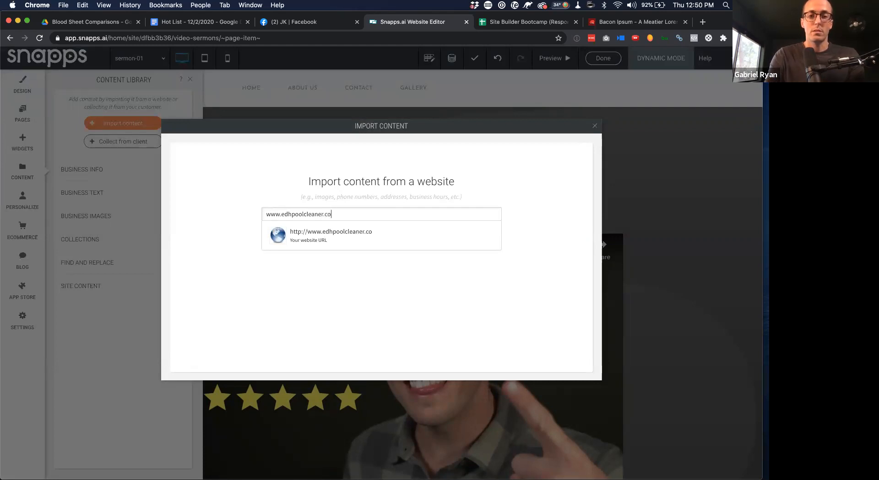
pyautogui.press('Return')
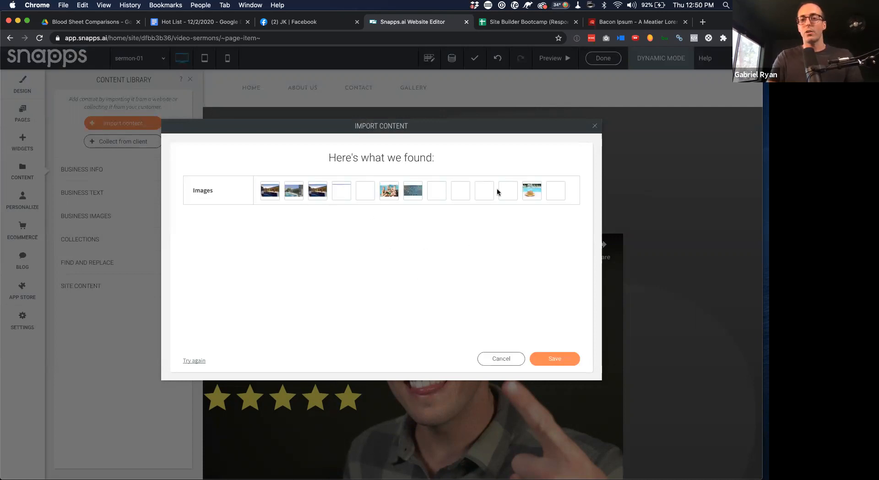
pyautogui.click(554, 360)
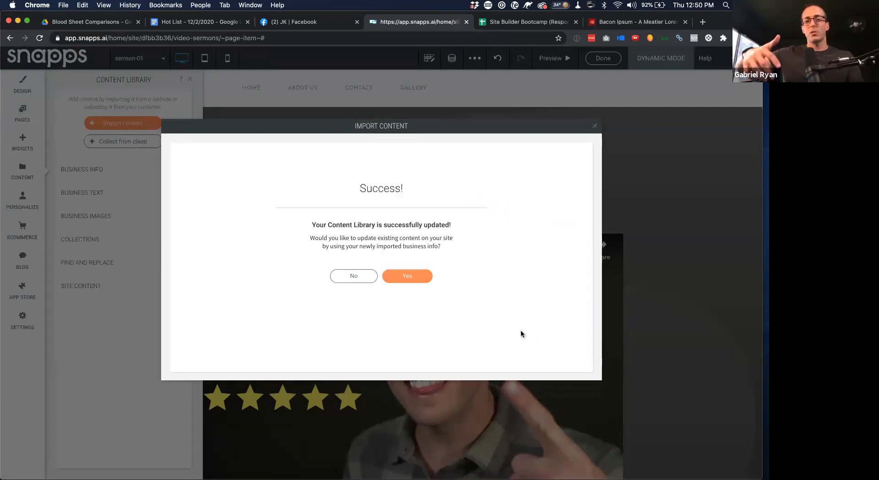
pyautogui.click(361, 276)
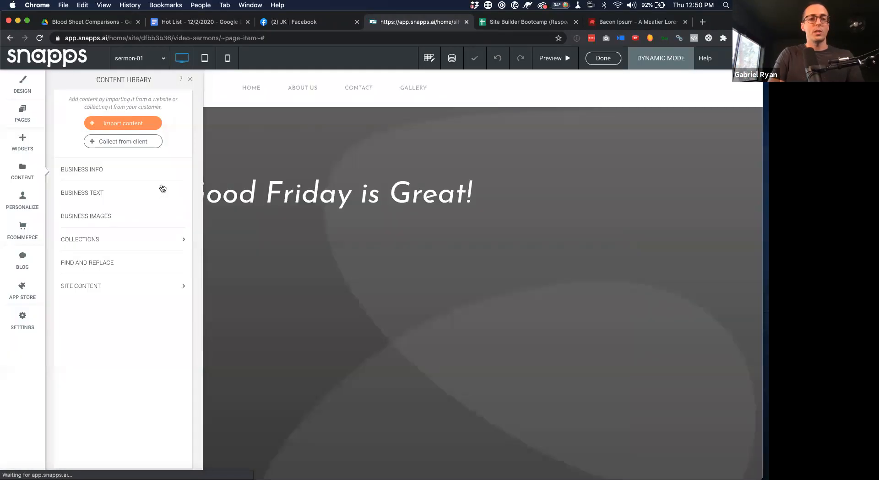
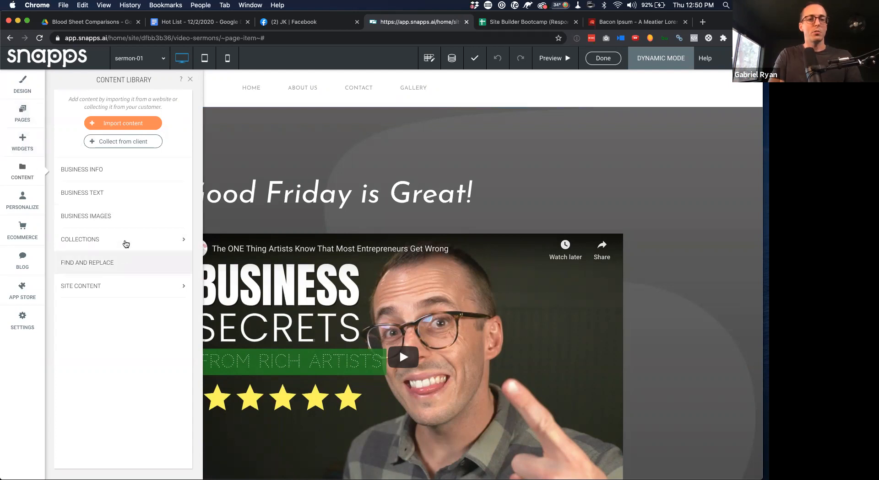
# Open the Video Sermons collection in Collections and select sermon-01's Thumbnail cell
pyautogui.click(130, 242)
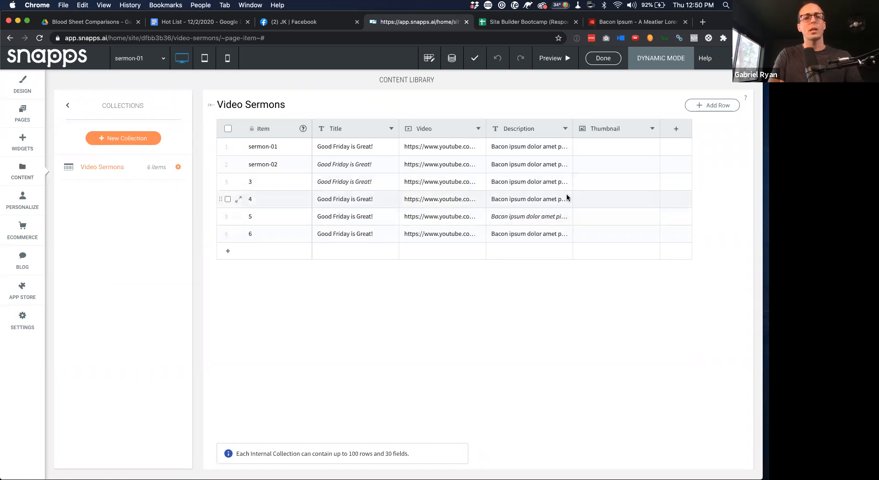
pyautogui.click(604, 149)
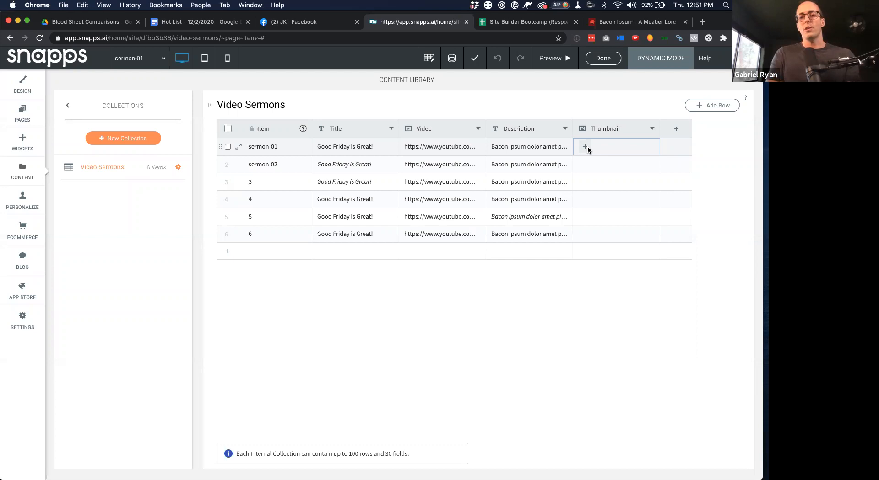
# Set sermon-01's thumbnail to the poolside house photo from the old site's images
pyautogui.click(585, 147)
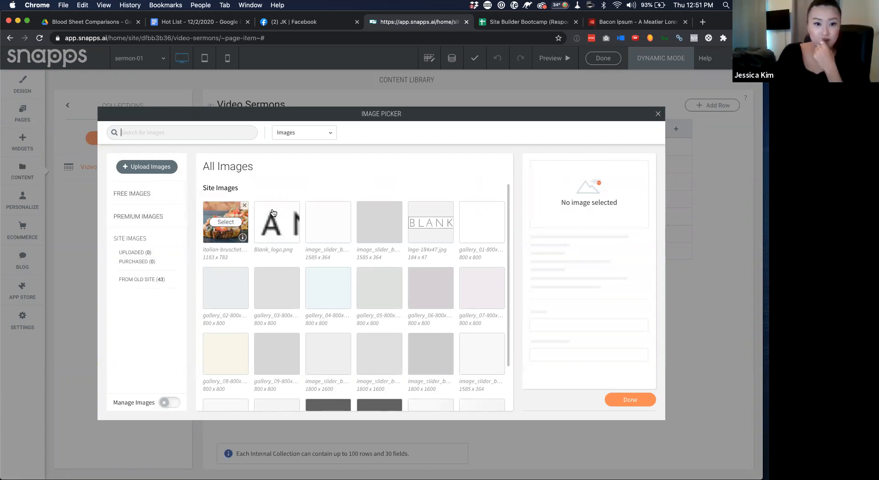
pyautogui.click(657, 115)
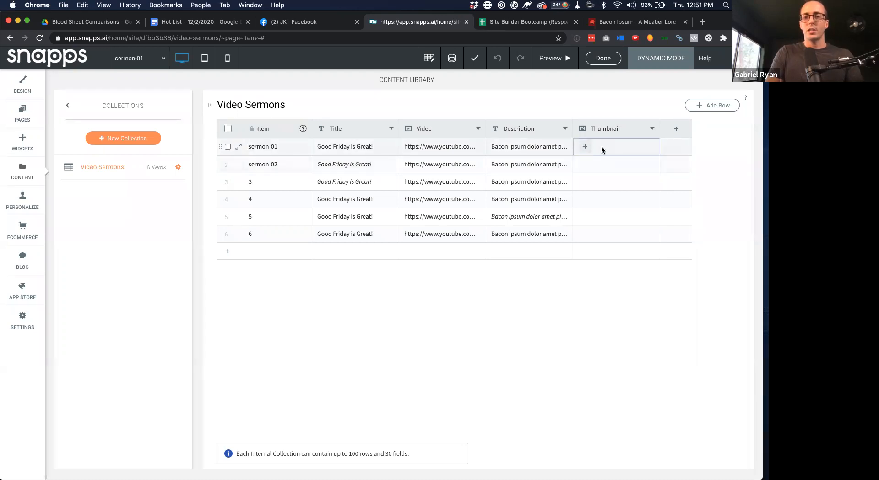
pyautogui.click(602, 150)
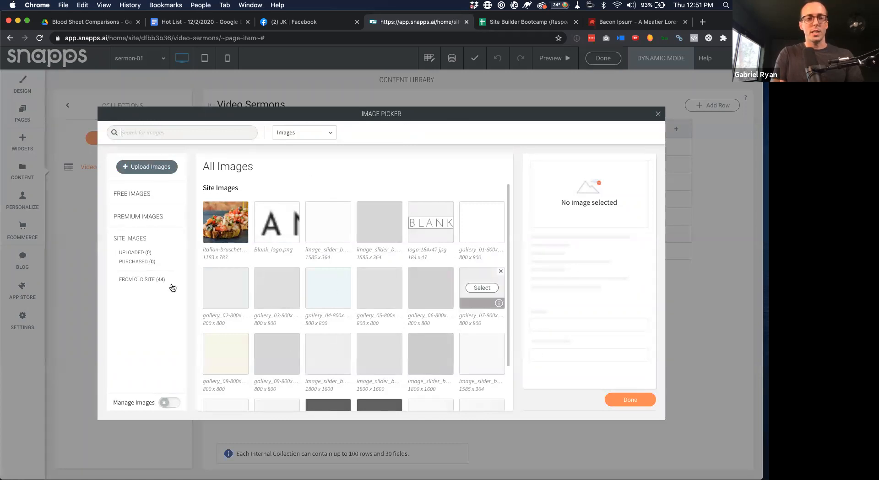
pyautogui.click(136, 280)
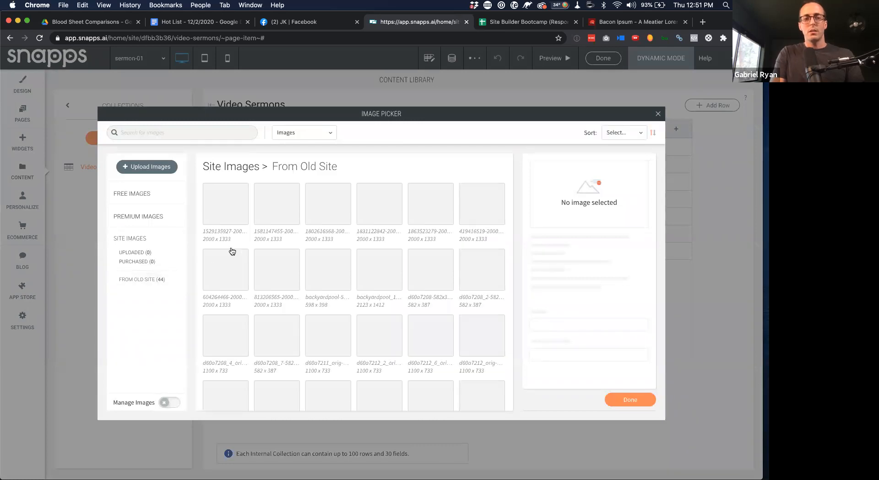
pyautogui.scroll(-5, 279, 300)
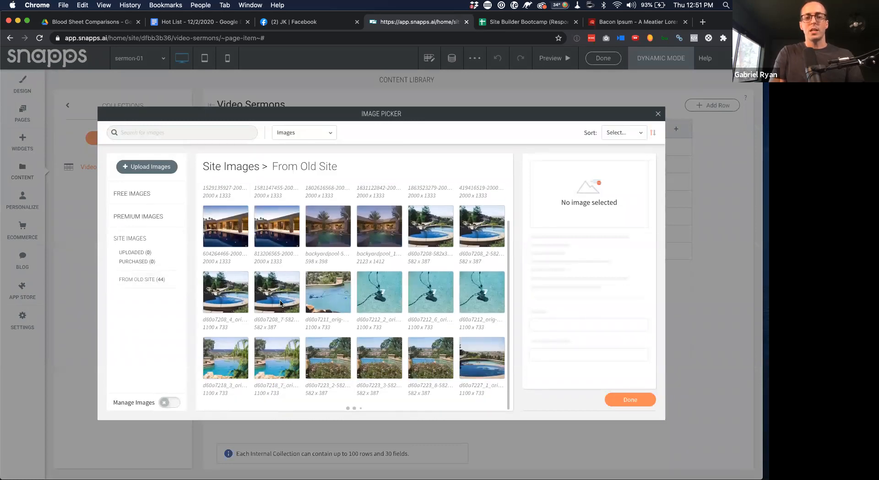
pyautogui.scroll(-5, 366, 259)
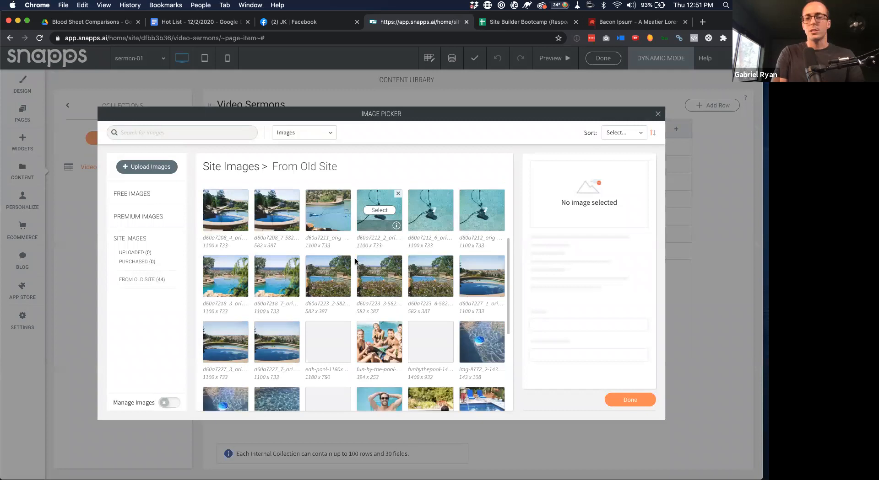
pyautogui.scroll(10, 355, 262)
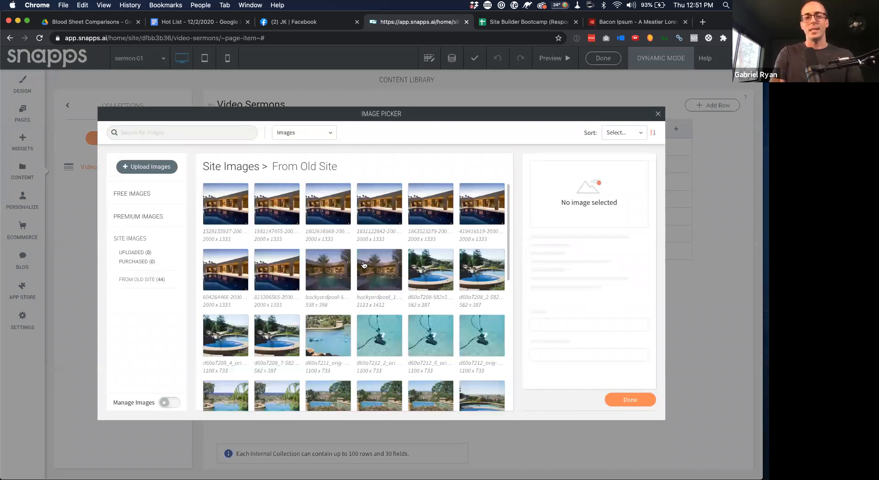
pyautogui.click(226, 204)
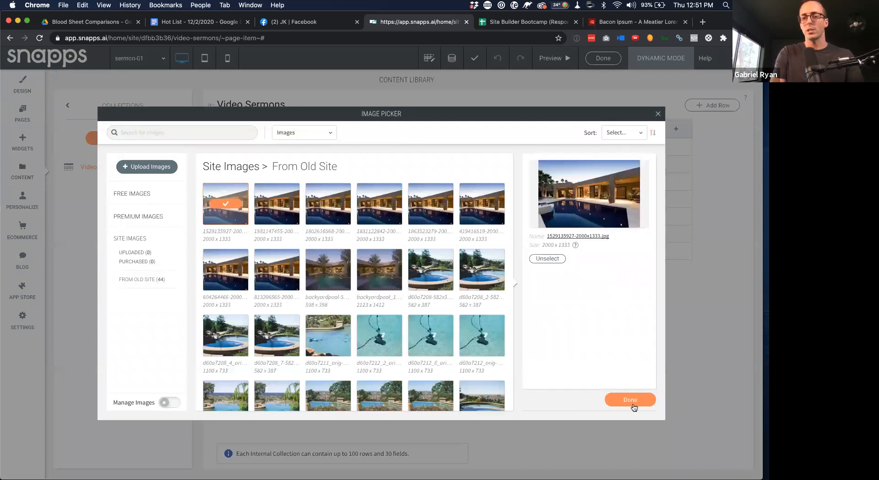
pyautogui.click(636, 400)
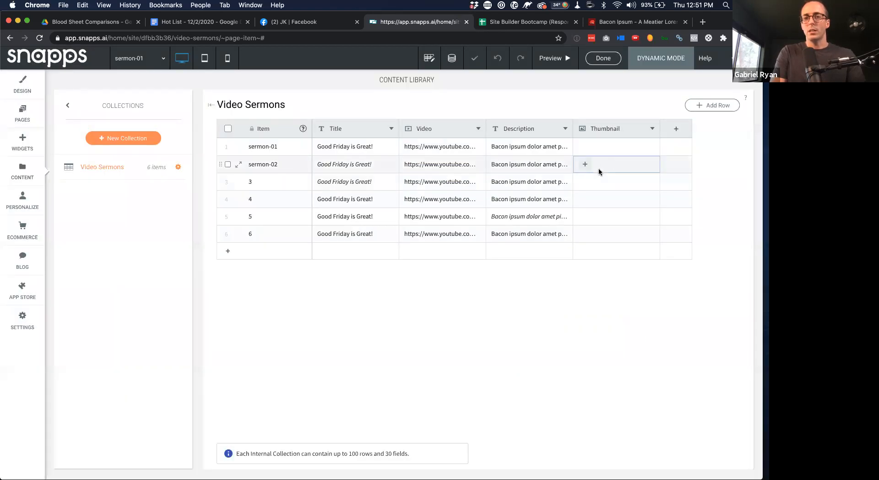
# Give sermon-02 the bruschetta photo and row 3 a white chapel photo from a free 'church' search
pyautogui.click(585, 165)
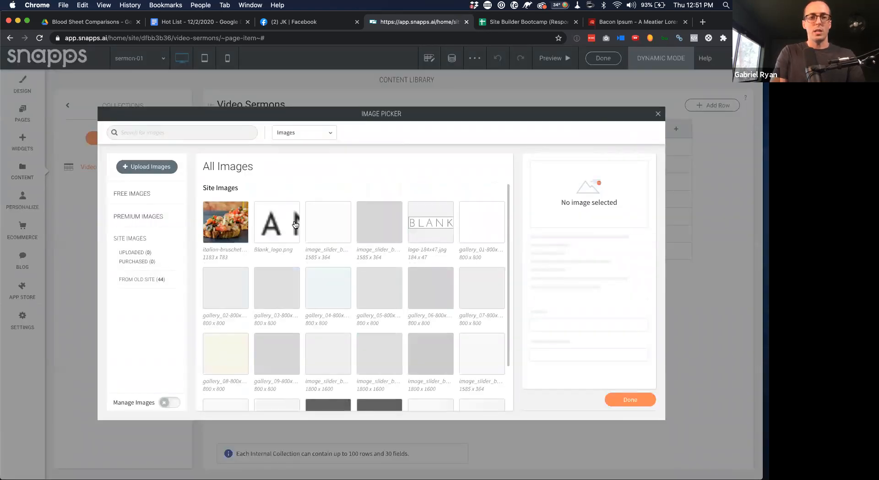
pyautogui.click(625, 401)
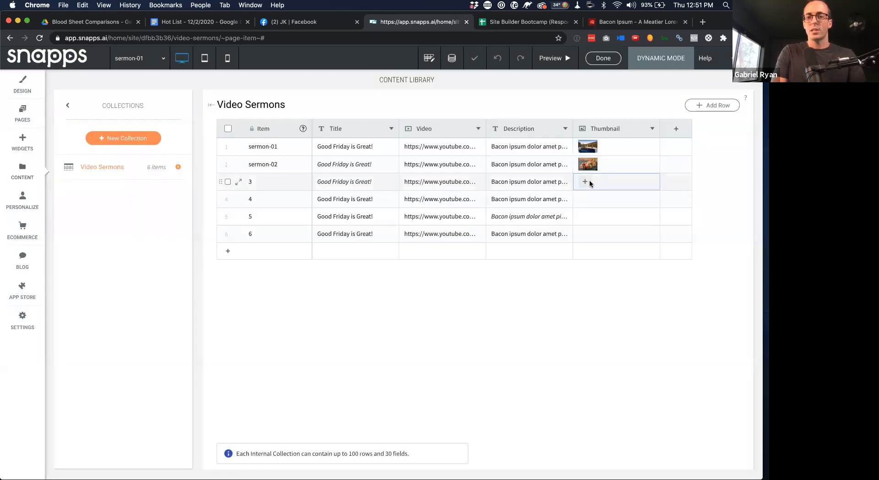
pyautogui.click(585, 182)
pyautogui.click(138, 194)
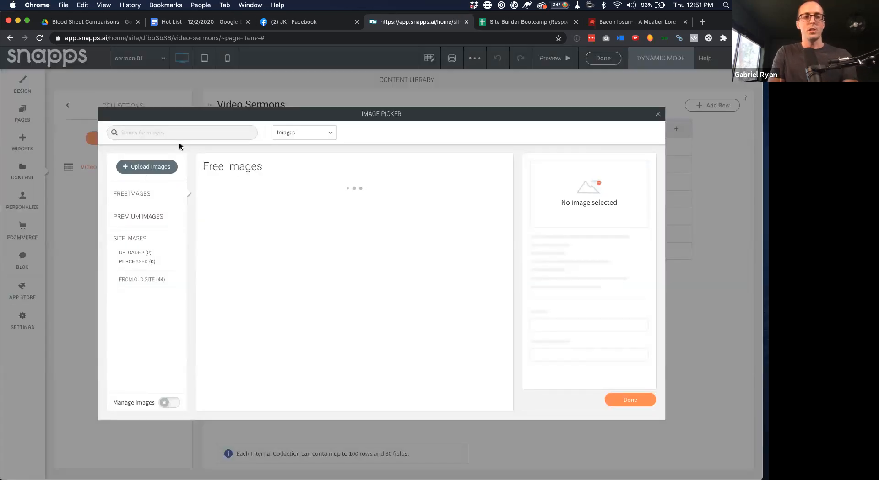
pyautogui.click(190, 134)
pyautogui.write('chu')
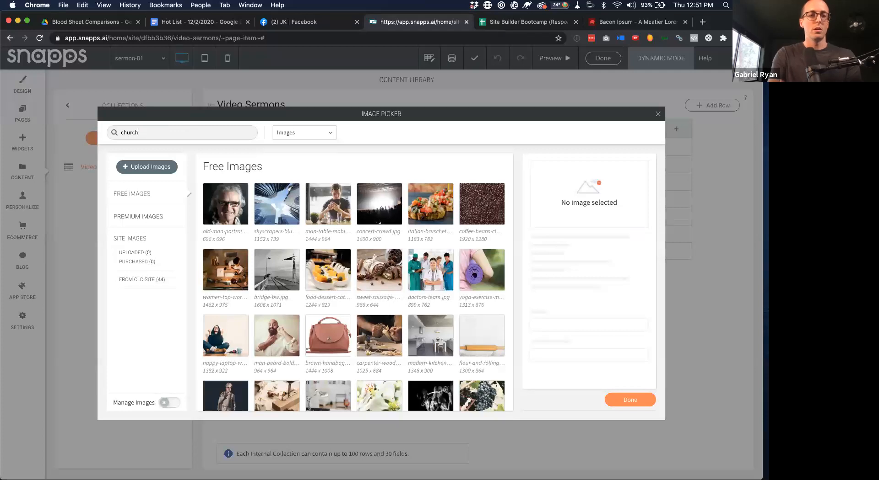
pyautogui.write('rch')
pyautogui.press('Return')
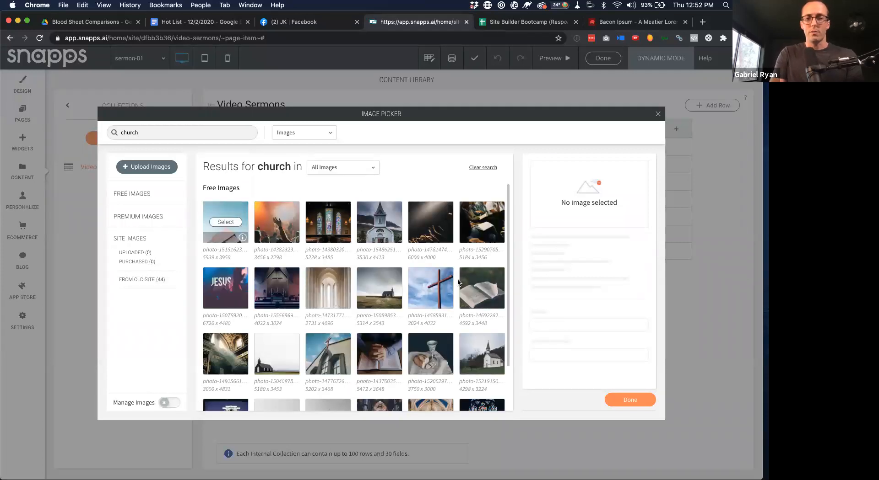
pyautogui.click(226, 222)
pyautogui.click(629, 400)
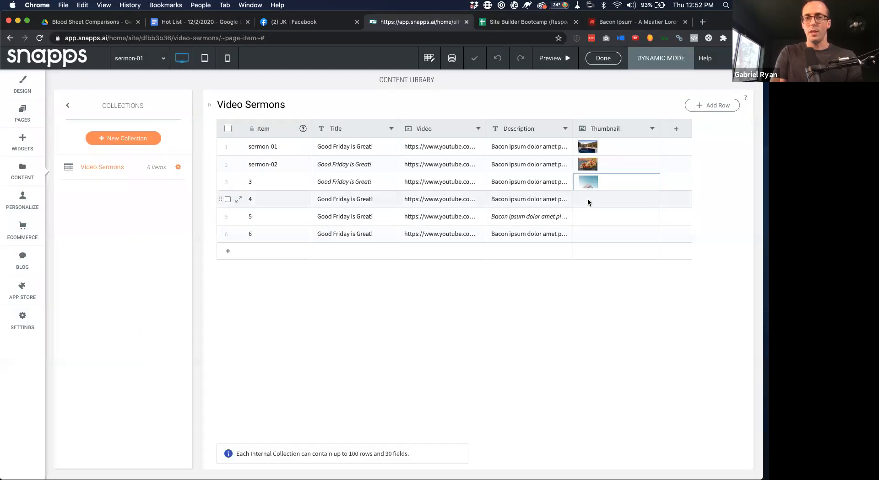
# Set row 4's thumbnail to the arched church interior photo from free images
pyautogui.click(588, 202)
pyautogui.click(587, 203)
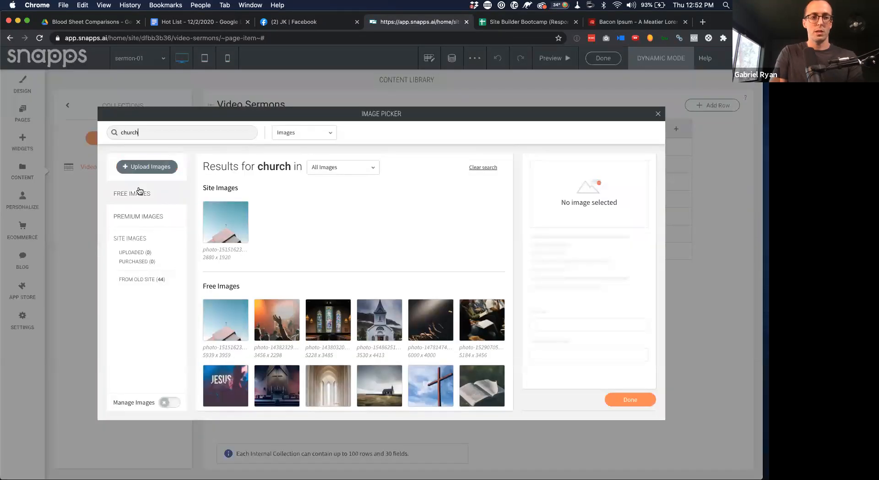
pyautogui.doubleClick(122, 194)
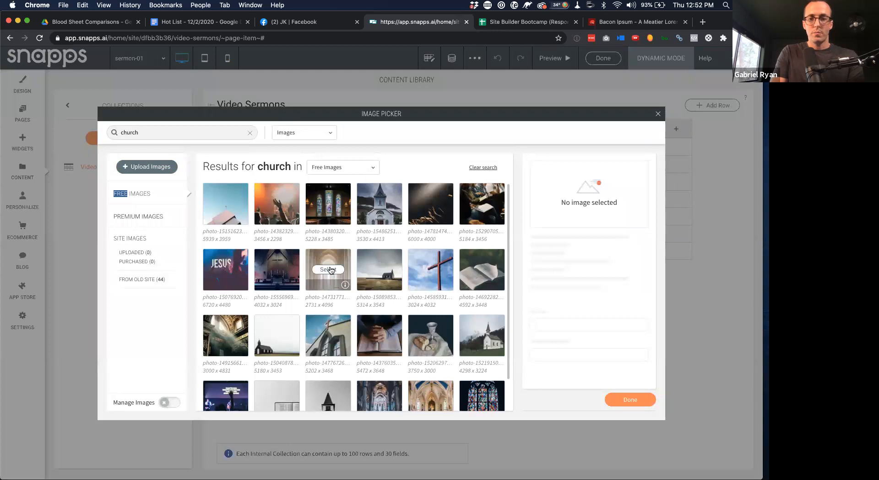
pyautogui.click(329, 269)
pyautogui.click(629, 400)
pyautogui.click(655, 113)
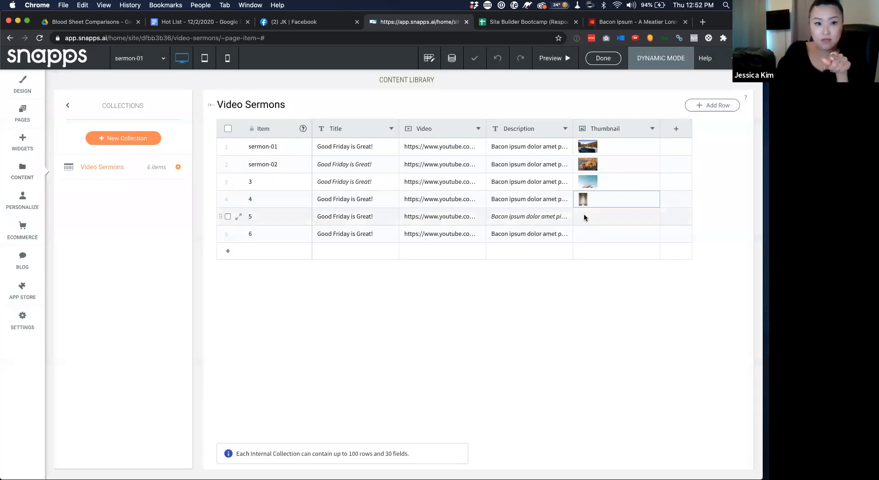
# Set row 5's thumbnail to the stained-glass photo and choose the cross-against-sky photo
pyautogui.doubleClick(583, 214)
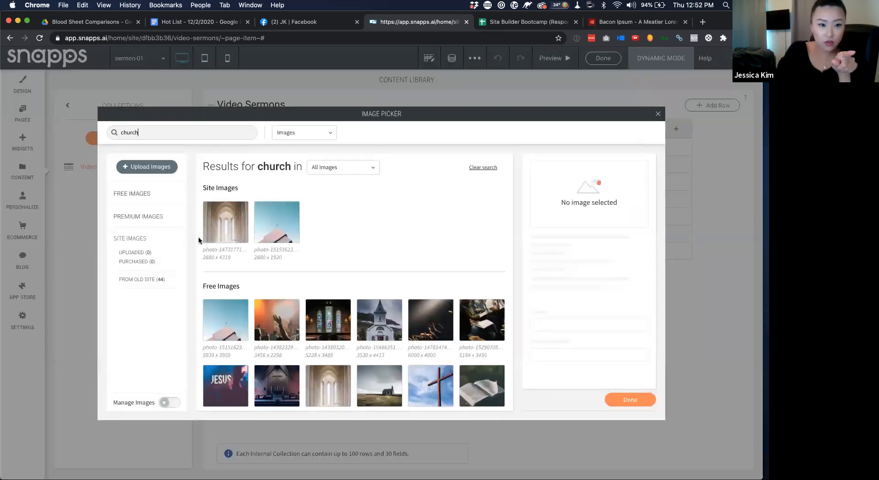
pyautogui.click(329, 320)
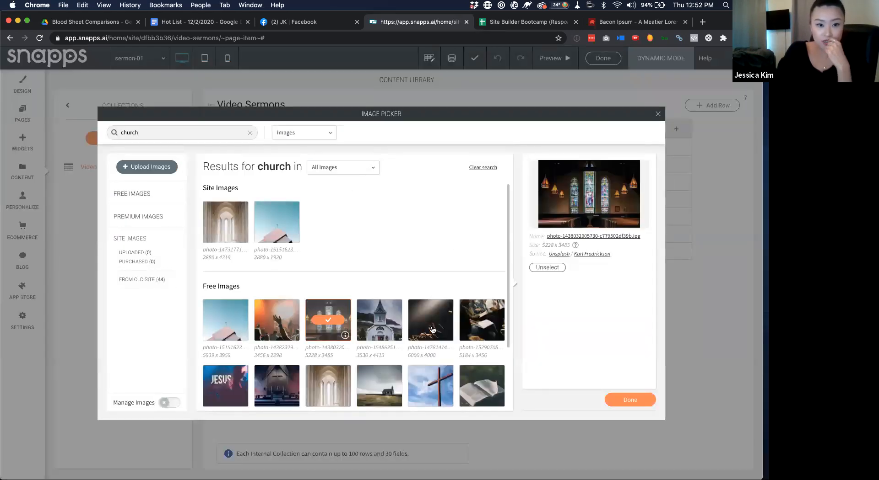
pyautogui.click(620, 403)
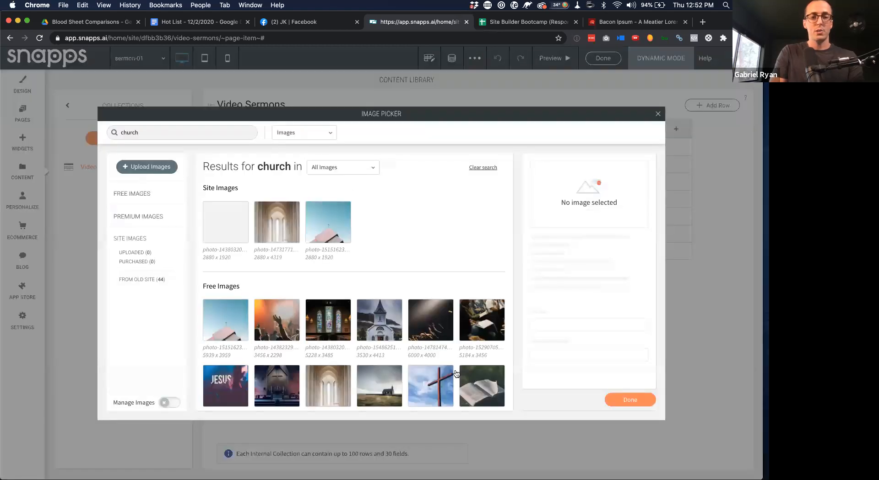
pyautogui.click(433, 386)
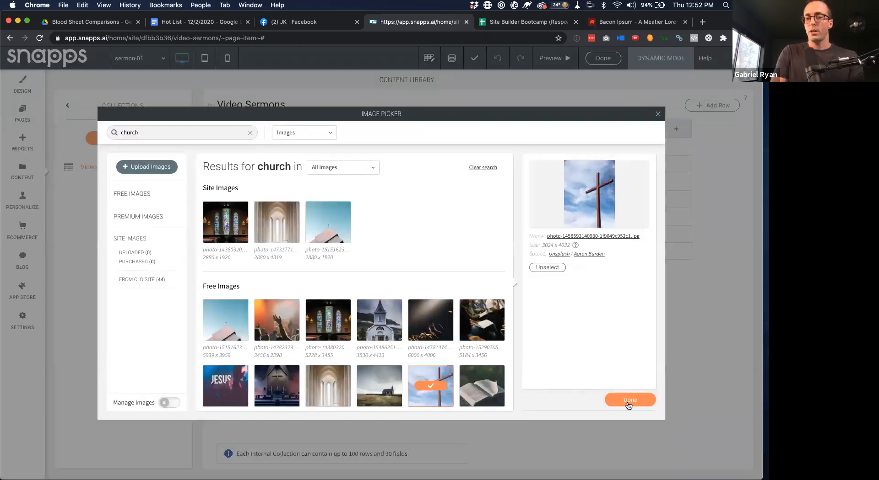
pyautogui.click(631, 399)
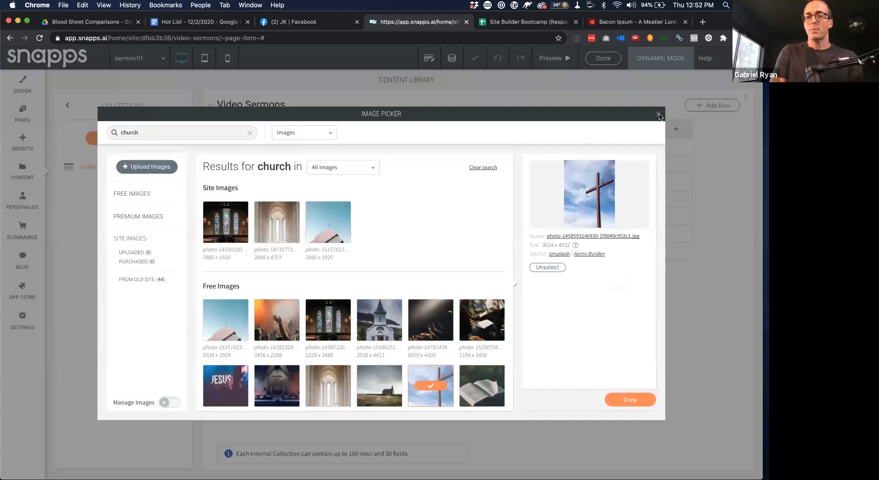
pyautogui.click(658, 114)
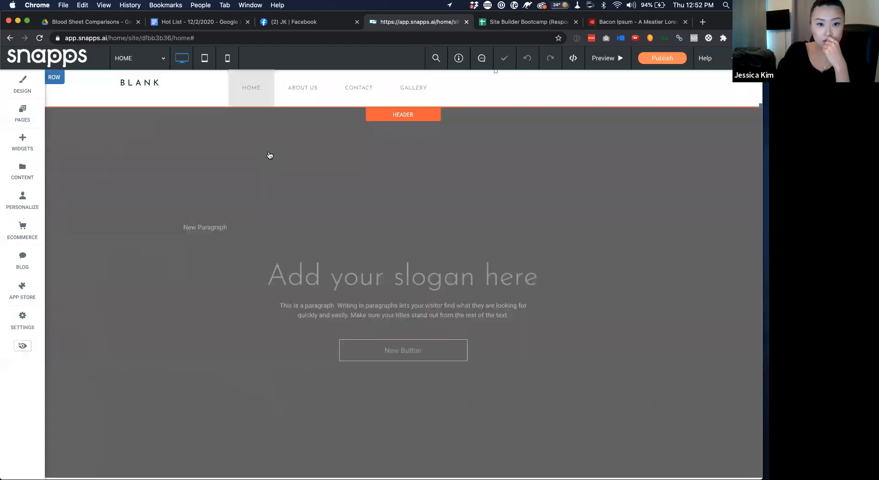
# Browse the images stored for the site via Content > Site Content
pyautogui.click(24, 167)
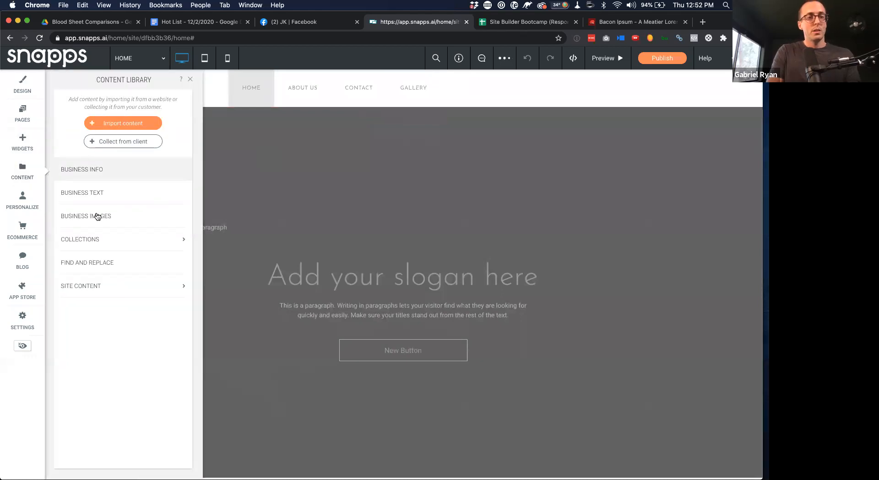
pyautogui.click(106, 286)
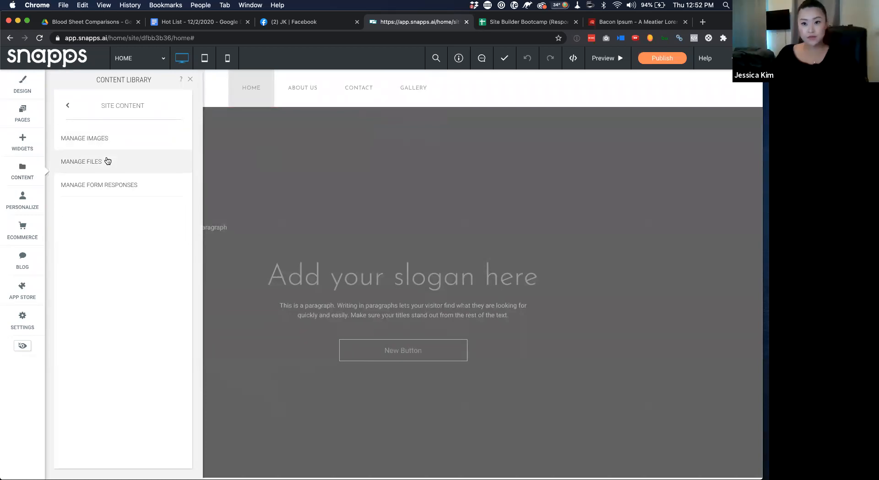
pyautogui.click(119, 137)
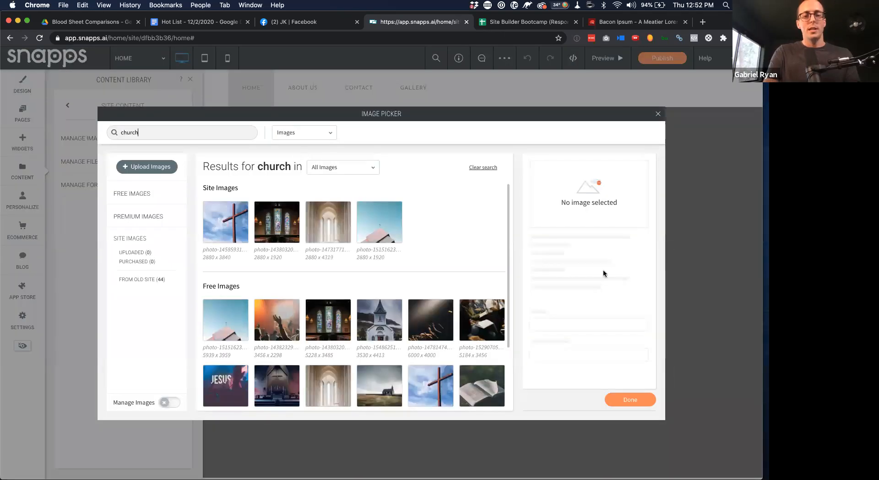
pyautogui.click(657, 115)
pyautogui.scroll(-15, 316, 254)
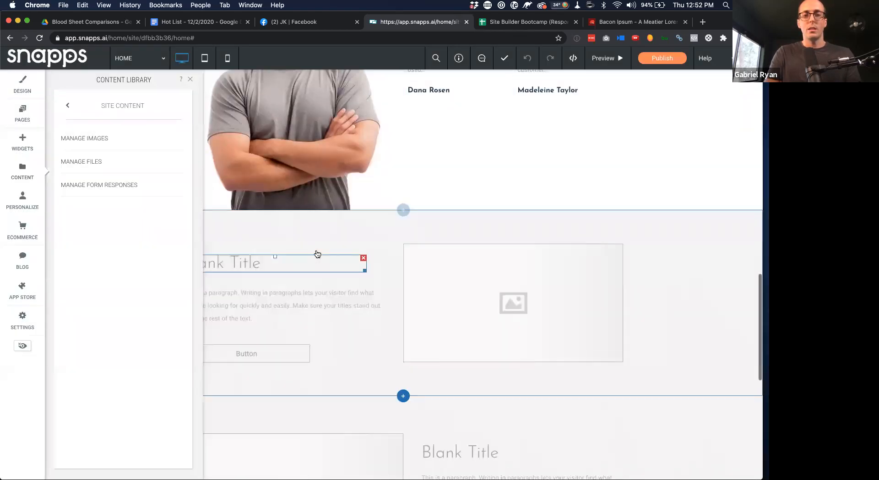
pyautogui.scroll(5, 317, 254)
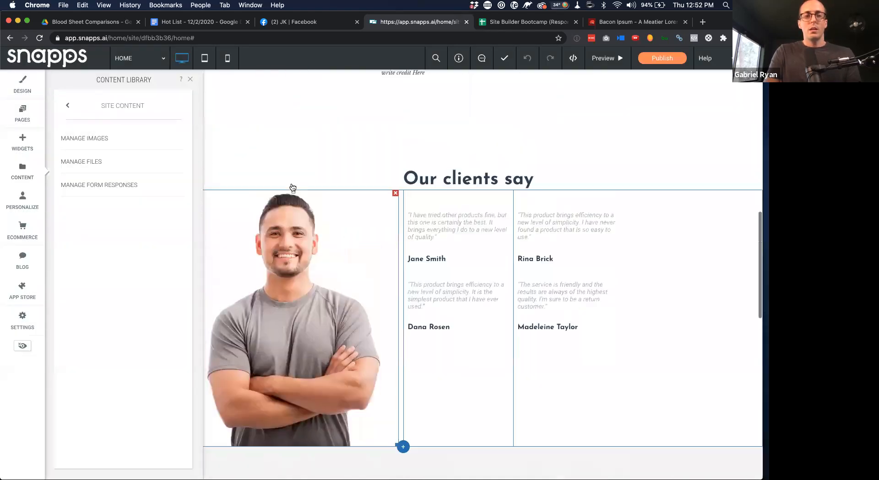
pyautogui.click(188, 81)
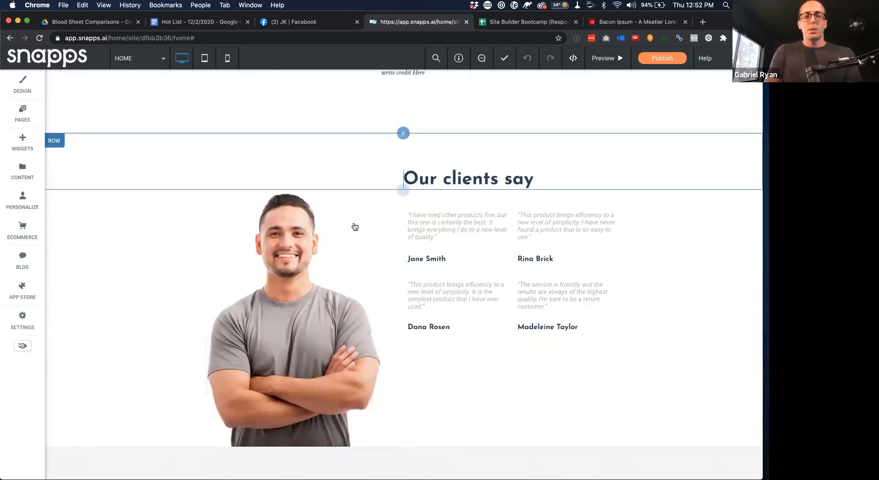
# Look through replacement images for the smiling man photo without changing it
pyautogui.click(312, 247)
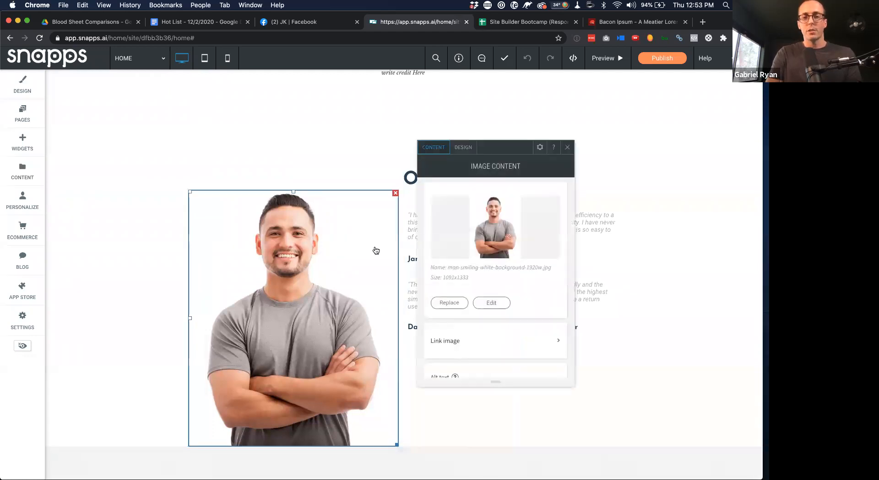
pyautogui.click(459, 308)
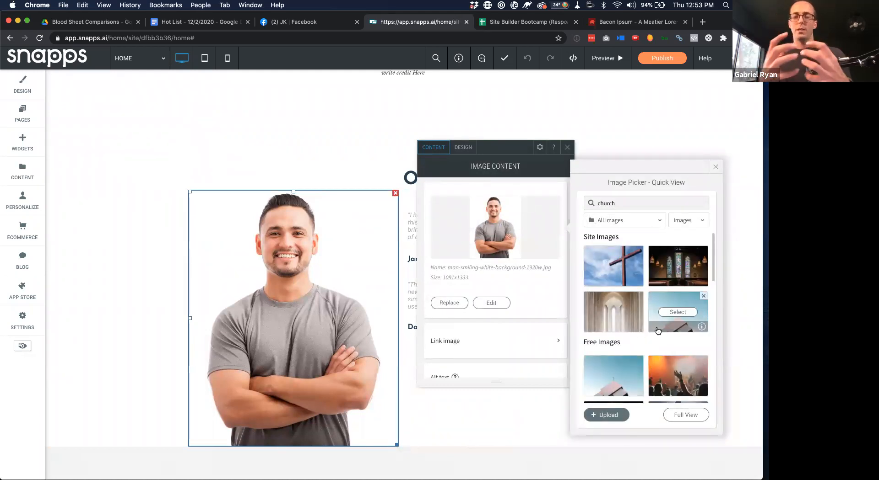
pyautogui.scroll(-5, 658, 331)
pyautogui.scroll(5, 678, 389)
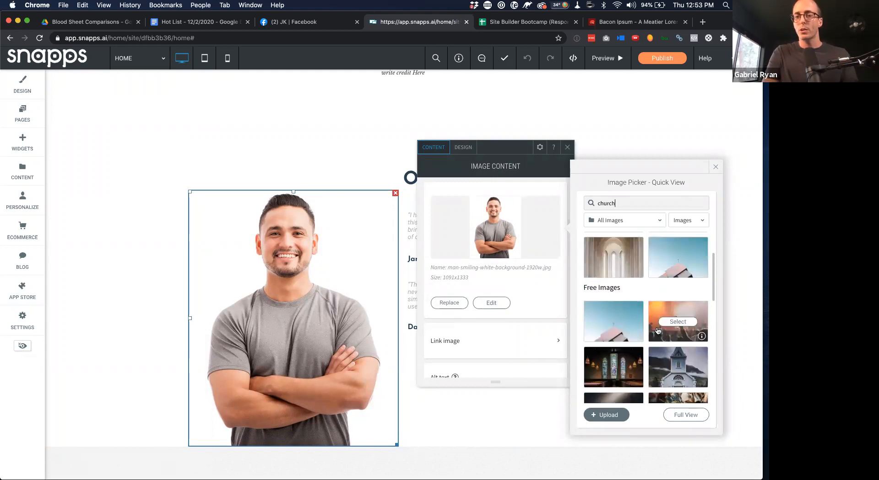
pyautogui.click(684, 418)
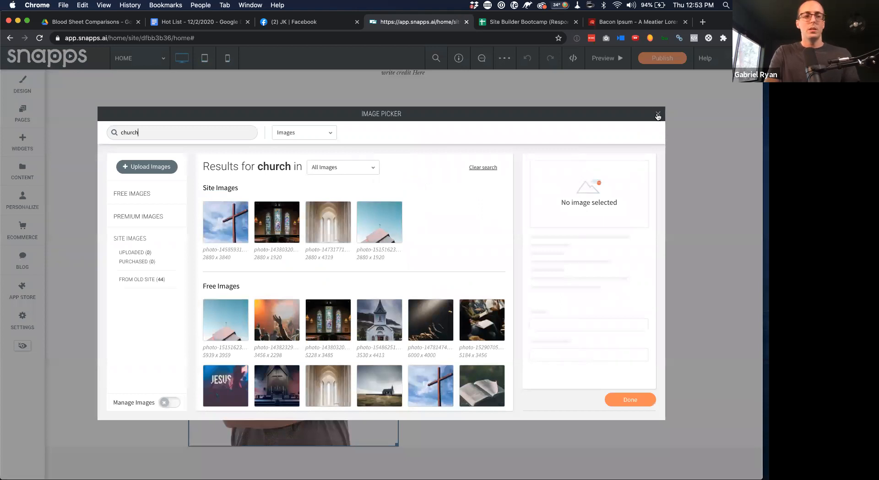
pyautogui.click(658, 114)
# Review the site's own images in the image manager, then show the site page list
pyautogui.click(22, 172)
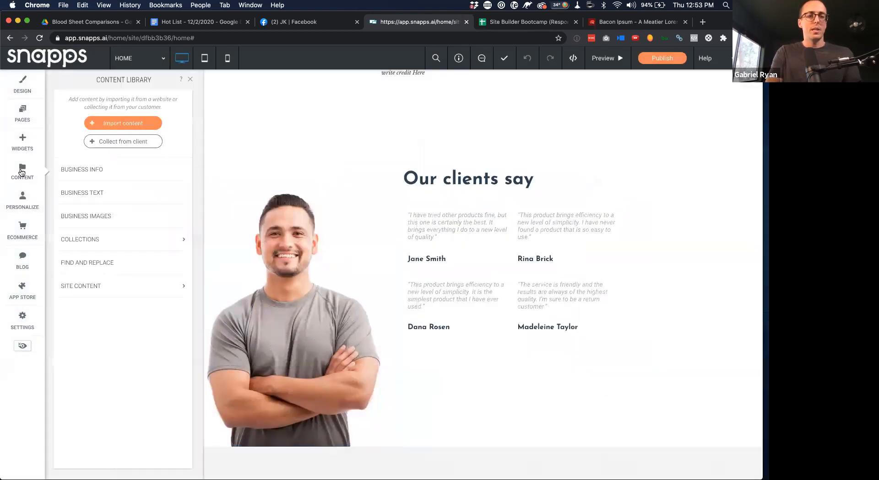
pyautogui.click(93, 288)
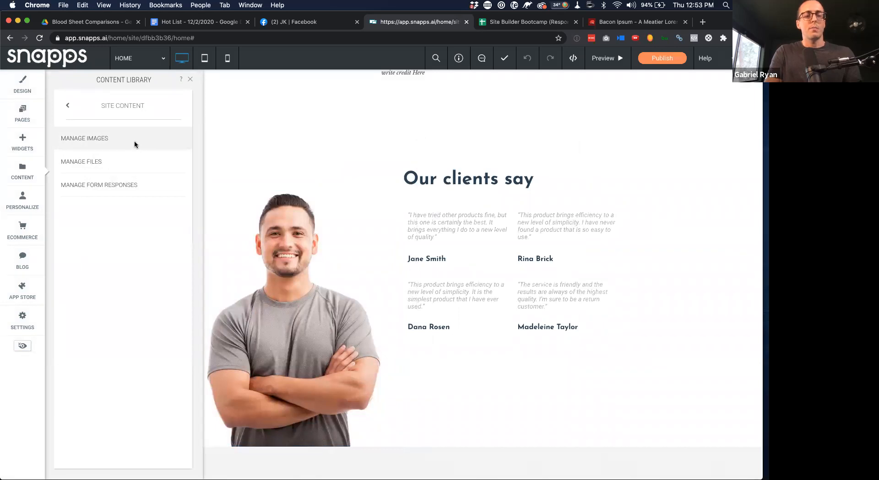
pyautogui.click(136, 145)
pyautogui.click(168, 404)
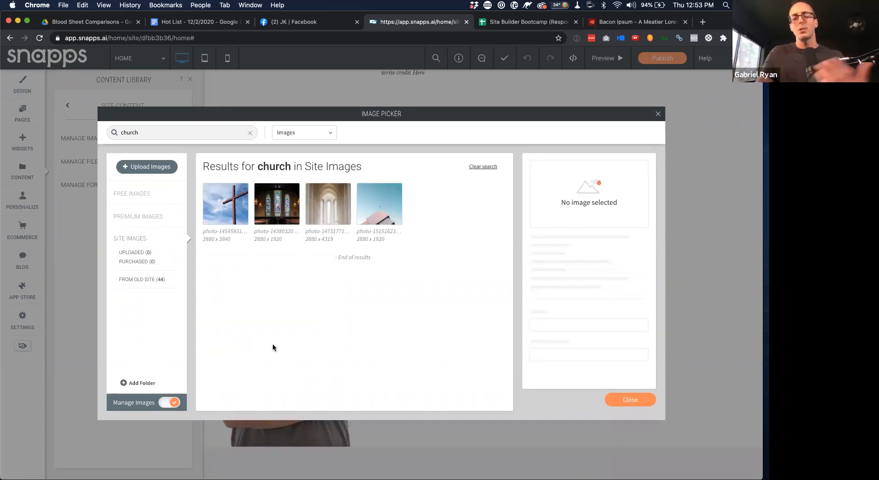
pyautogui.click(641, 401)
pyautogui.scroll(10, 343, 233)
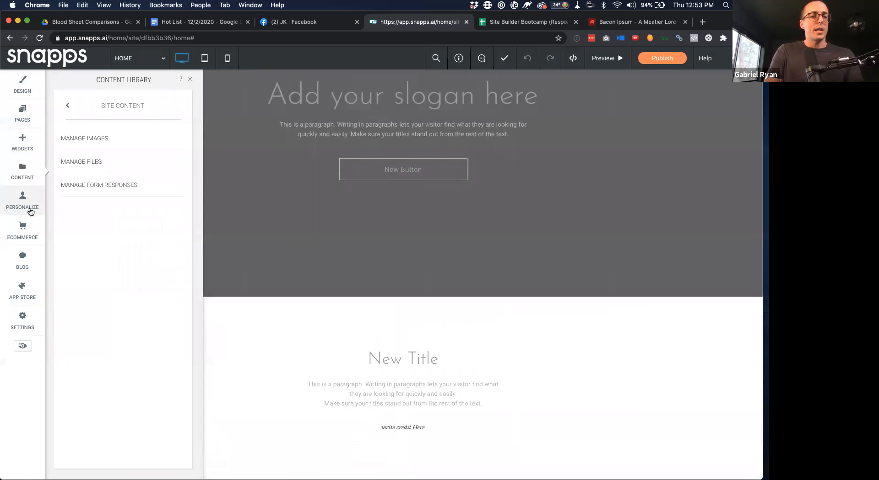
pyautogui.click(22, 114)
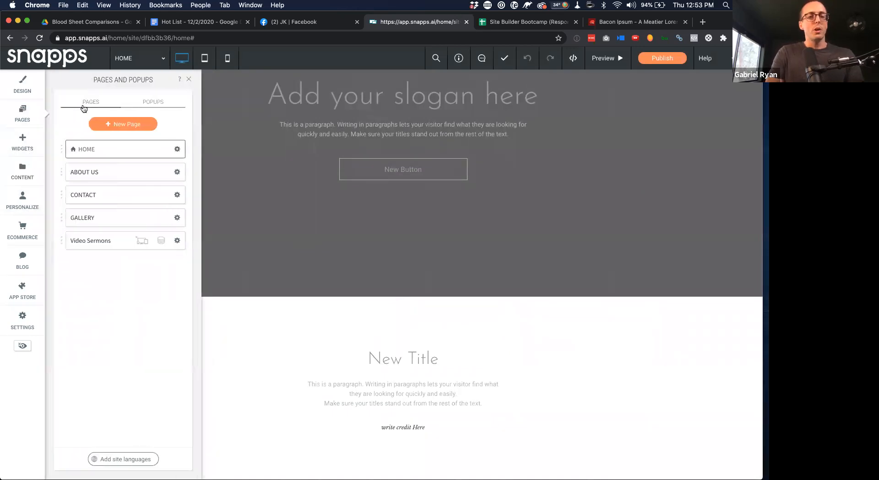
# Open the Video Sermons page, scroll to the six-thumbnail grid and right-click it
pyautogui.click(111, 241)
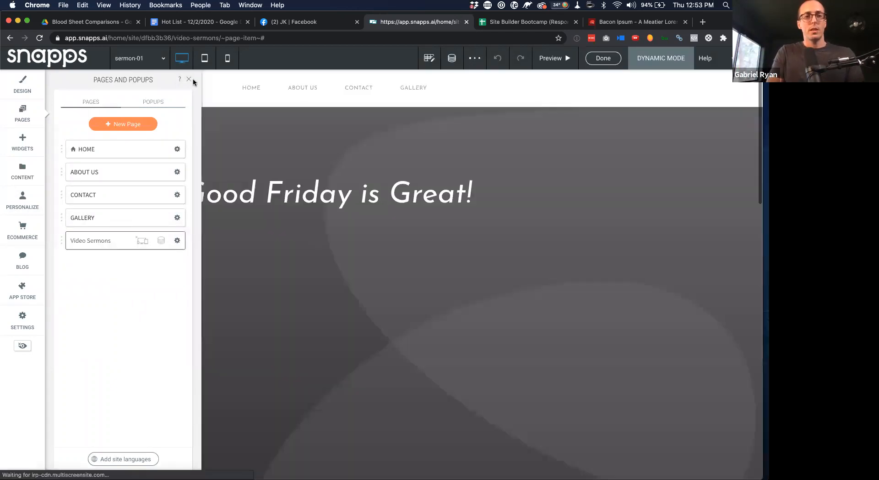
pyautogui.click(188, 80)
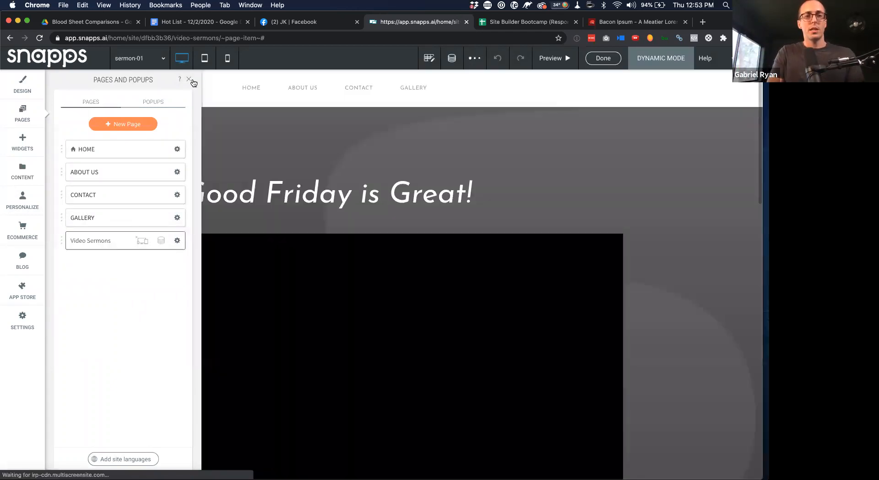
pyautogui.scroll(-8, 264, 98)
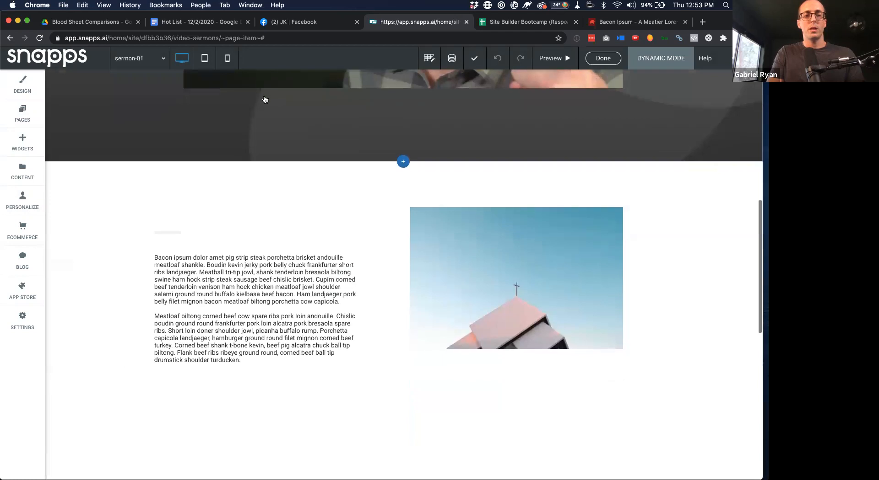
pyautogui.scroll(8, 392, 158)
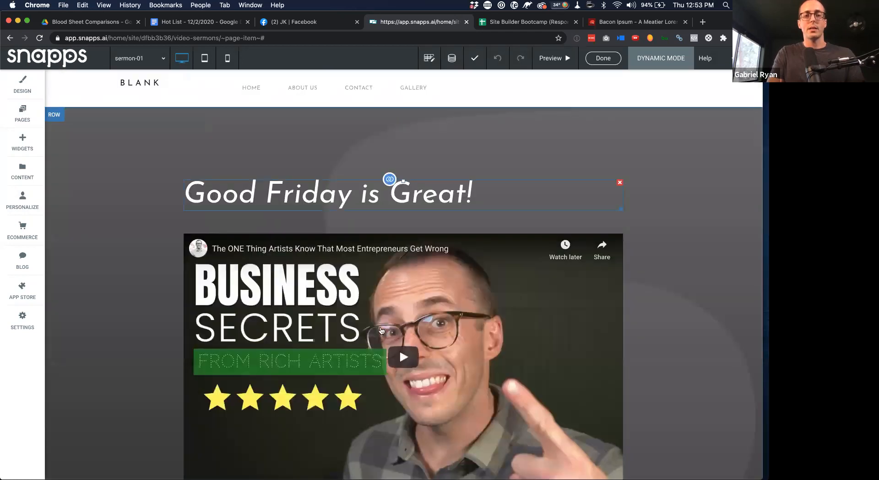
pyautogui.scroll(-8, 439, 316)
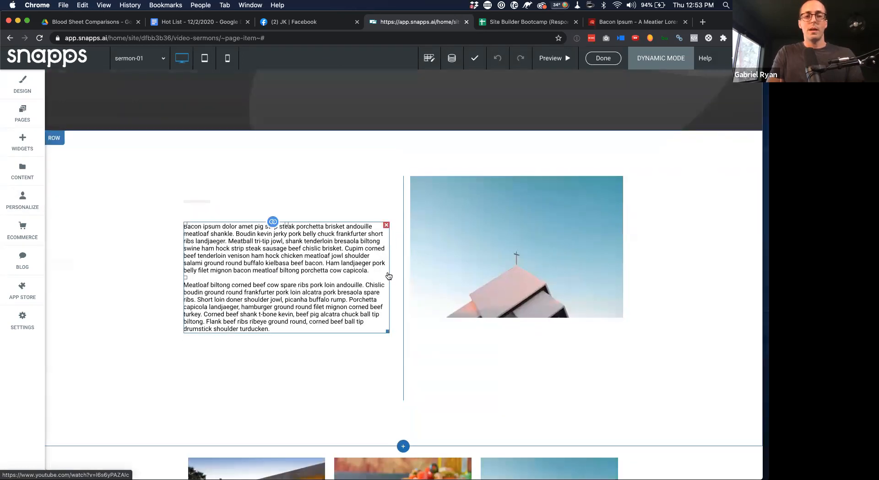
pyautogui.scroll(-5, 563, 276)
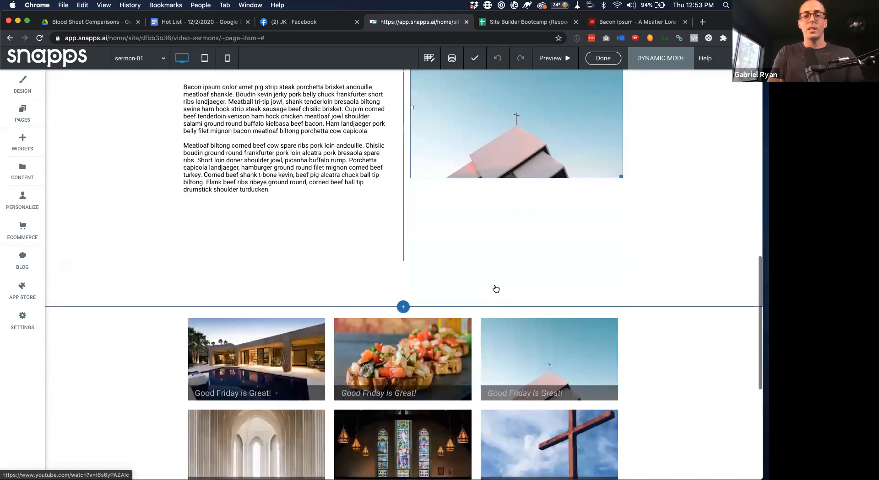
pyautogui.scroll(-2, 381, 316)
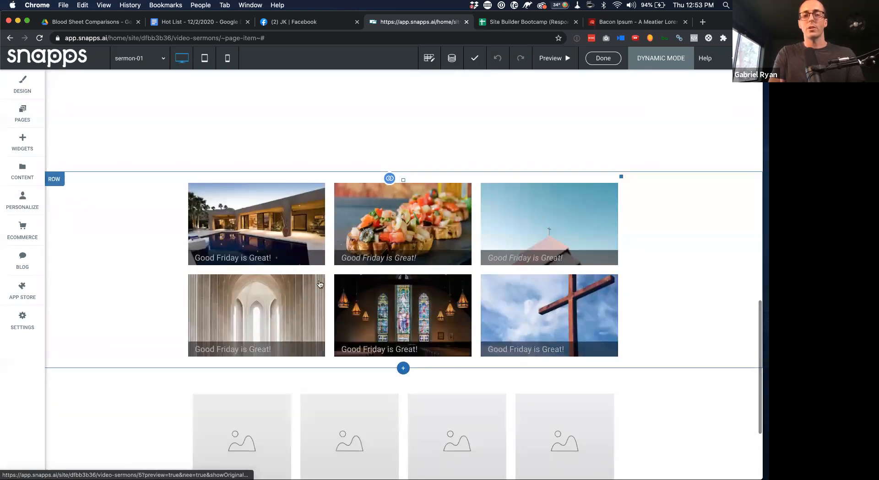
pyautogui.rightClick(258, 230)
# Make the grid's item titles white and bold in List Design
pyautogui.click(266, 268)
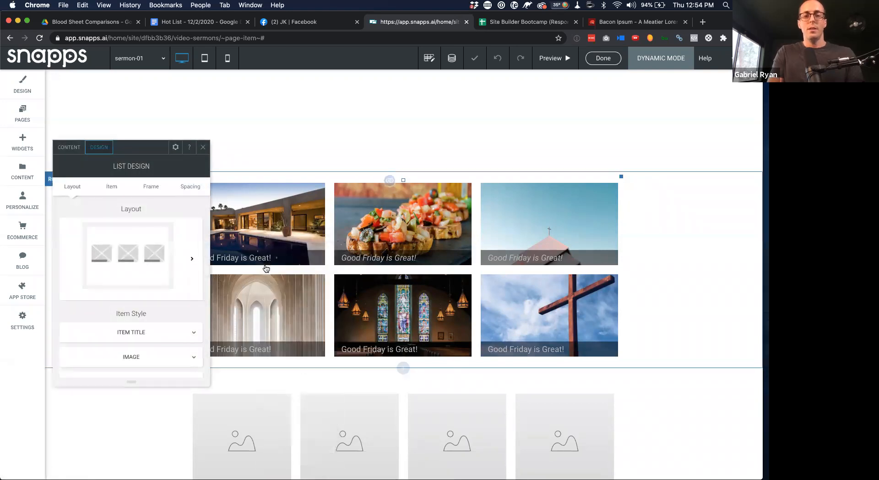
pyautogui.scroll(-1, 165, 282)
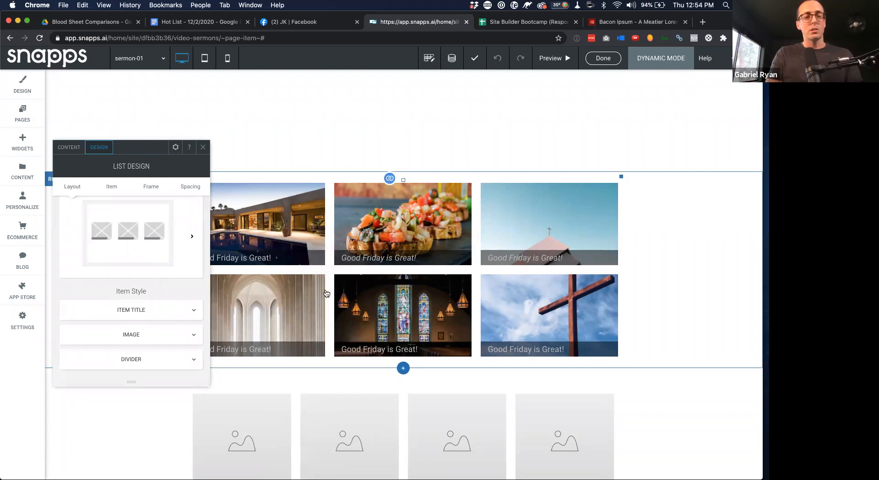
pyautogui.click(178, 315)
pyautogui.click(189, 329)
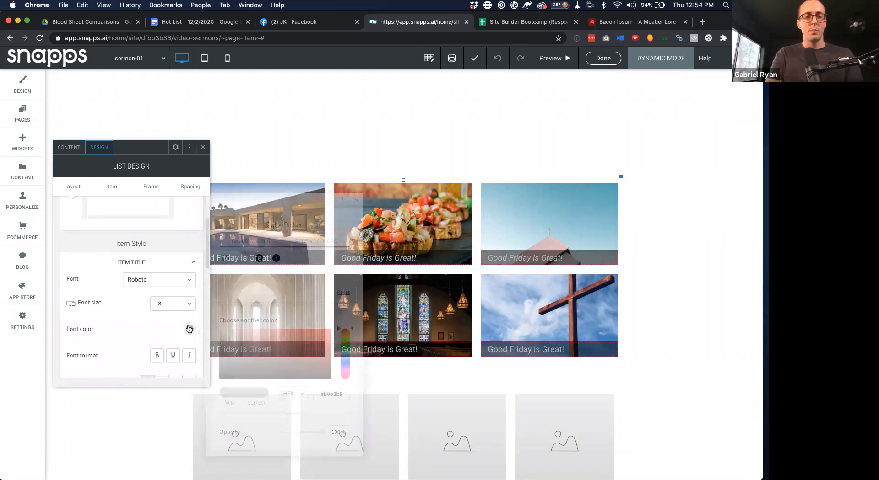
pyautogui.click(242, 259)
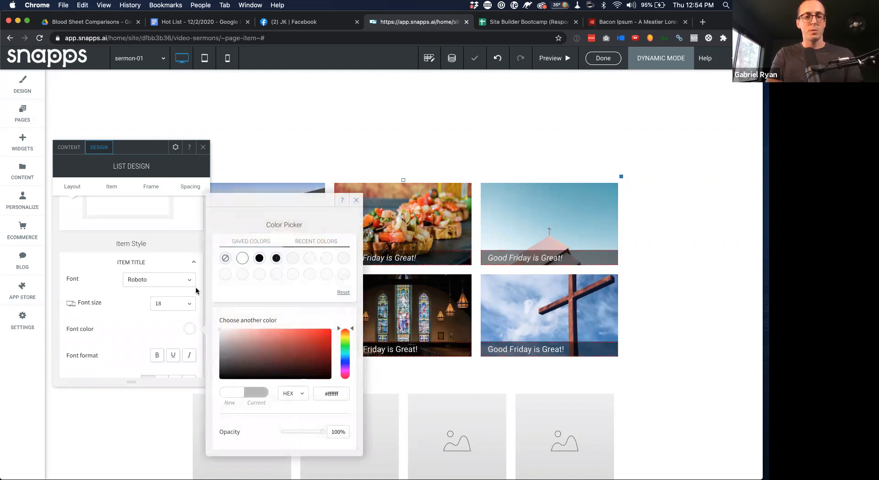
pyautogui.click(157, 355)
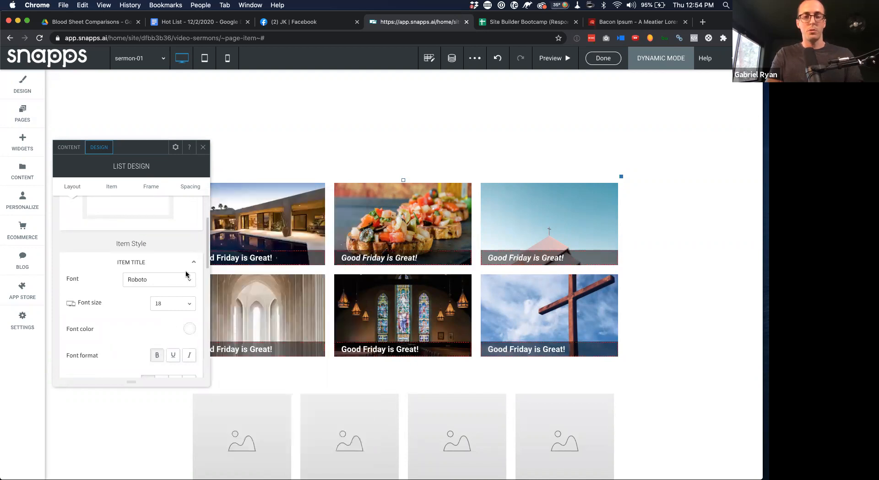
# Set the grid images' hover effect to Float, after trying Zoom out and Reverse grayscale
pyautogui.scroll(-2, 151, 324)
pyautogui.scroll(2, 151, 323)
pyautogui.scroll(-5, 151, 323)
pyautogui.scroll(-5, 151, 323)
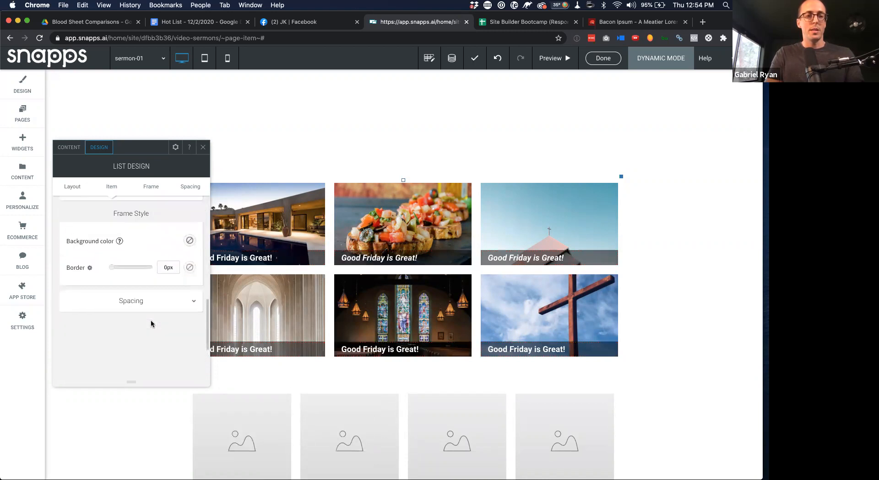
pyautogui.scroll(2, 185, 209)
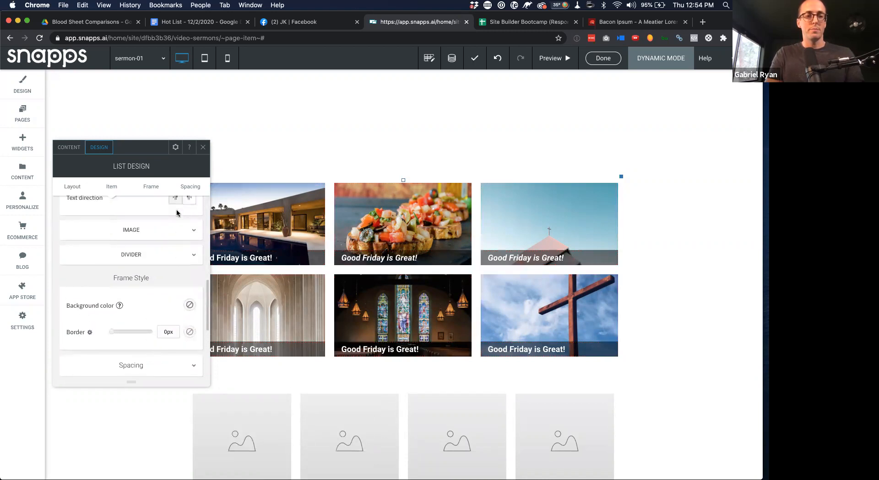
pyautogui.click(190, 239)
pyautogui.scroll(-2, 156, 260)
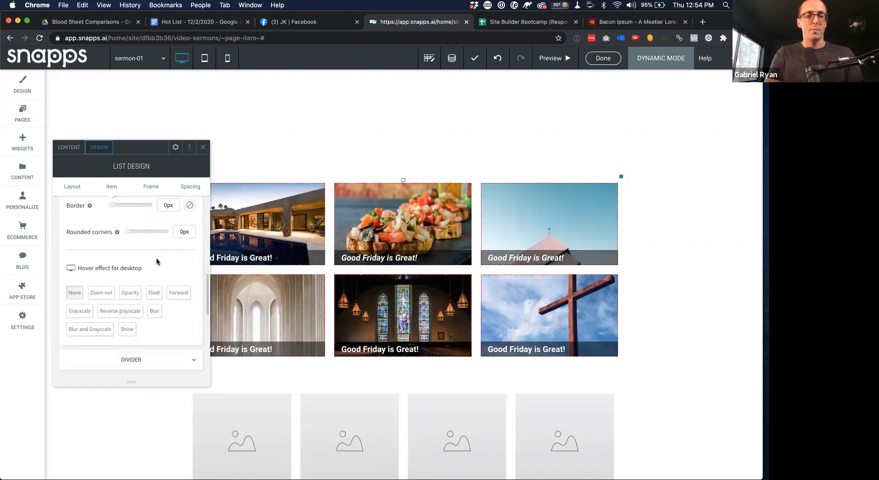
pyautogui.click(99, 293)
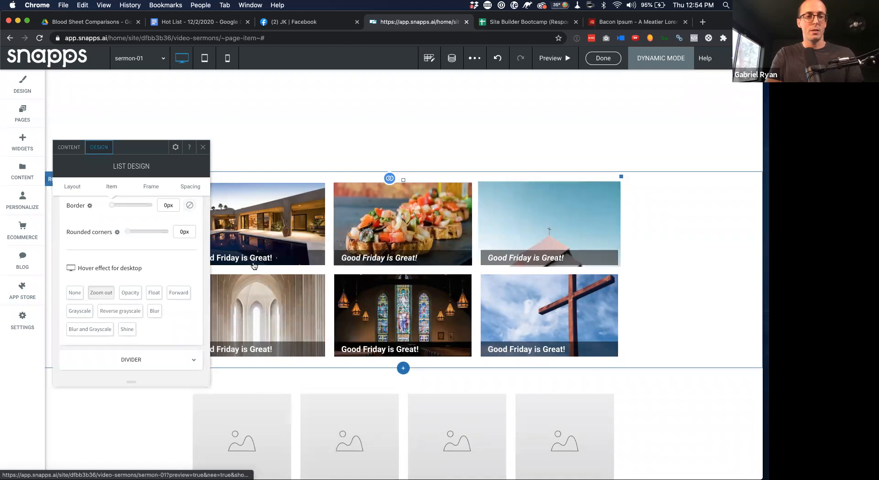
pyautogui.click(121, 313)
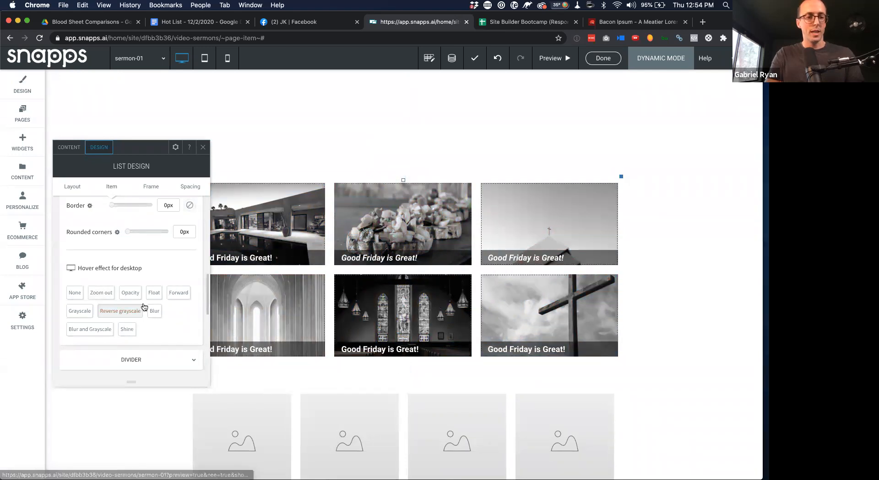
pyautogui.click(156, 295)
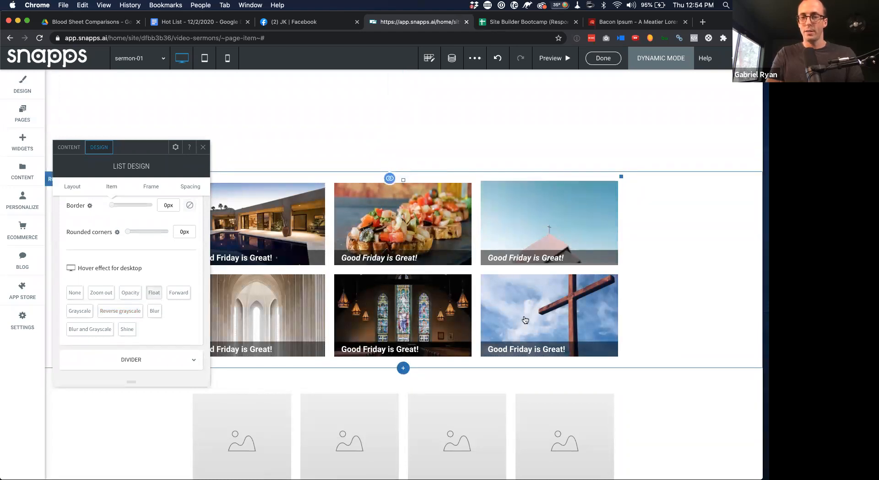
pyautogui.click(202, 148)
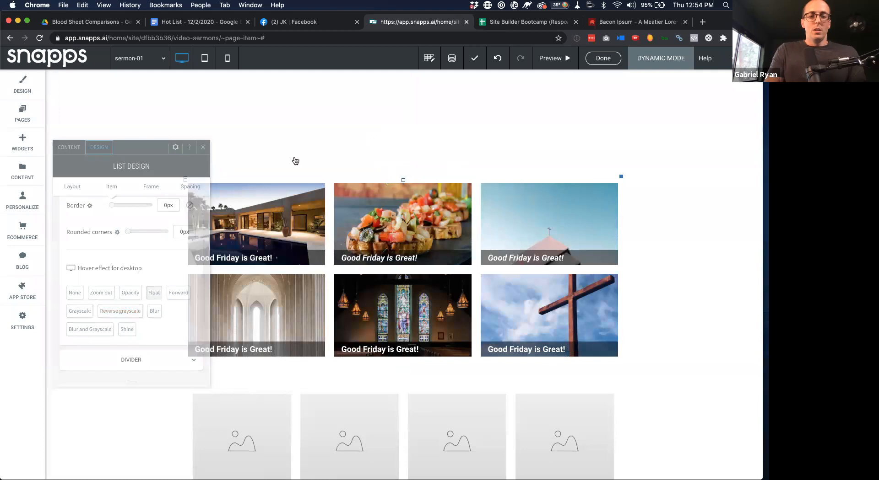
pyautogui.click(55, 377)
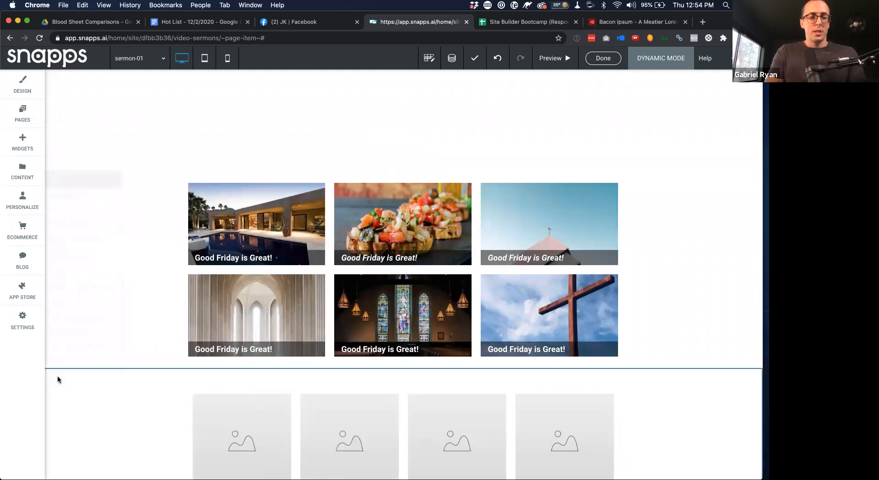
# Delete the empty placeholder row and drag the grid row's border up to tighten spacing
pyautogui.click(68, 361)
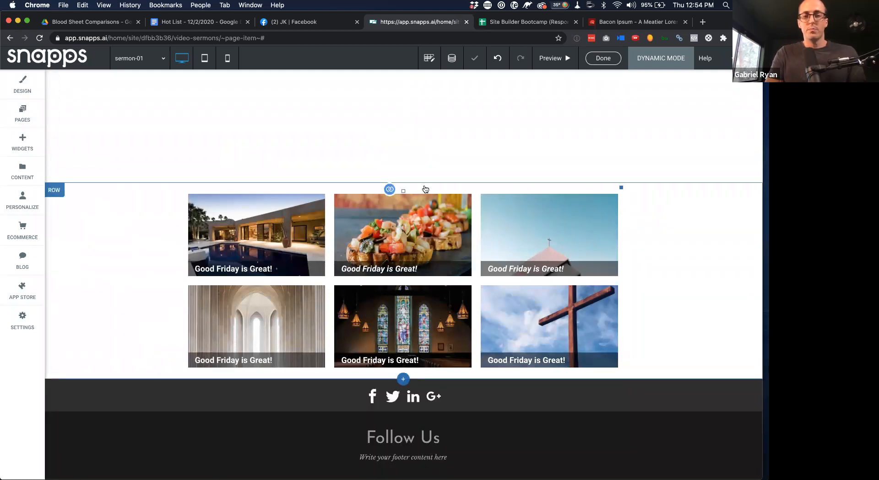
pyautogui.scroll(5, 424, 190)
pyautogui.scroll(-1, 349, 322)
pyautogui.moveTo(137, 367); pyautogui.dragTo(130, 248)
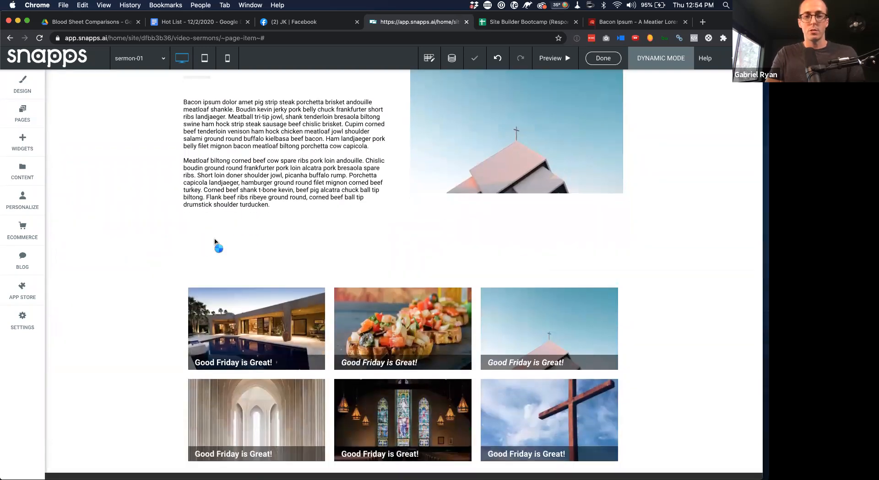
pyautogui.scroll(4, 216, 244)
pyautogui.scroll(8, 216, 244)
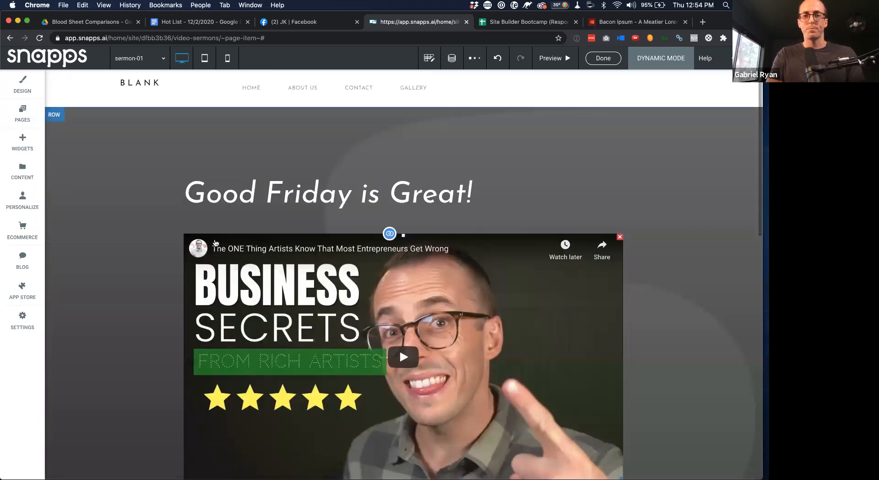
pyautogui.click(603, 59)
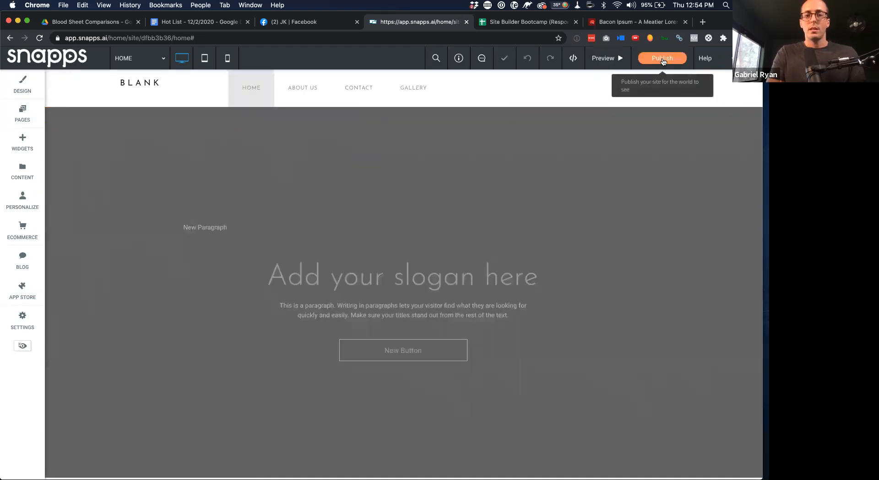
# Publish the site at dynamic-page-test.verifiedsecure.net and view the live site in a new tab
pyautogui.click(661, 59)
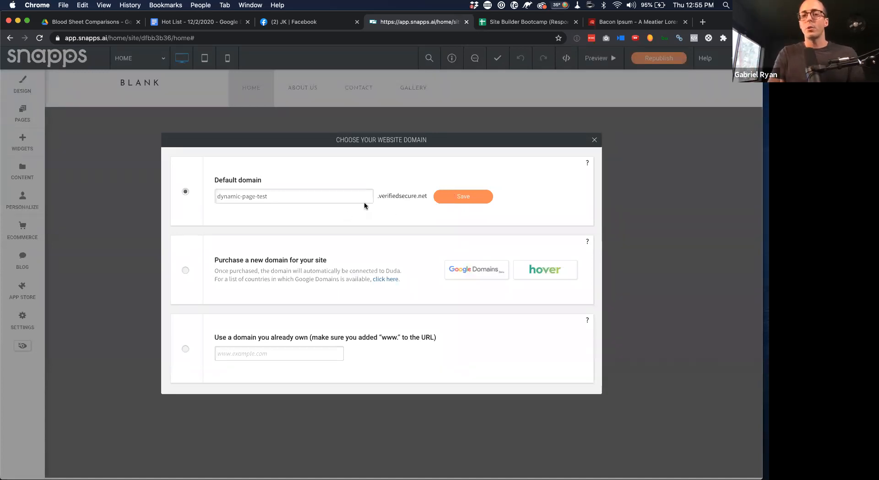
pyautogui.moveTo(378, 196); pyautogui.dragTo(434, 193)
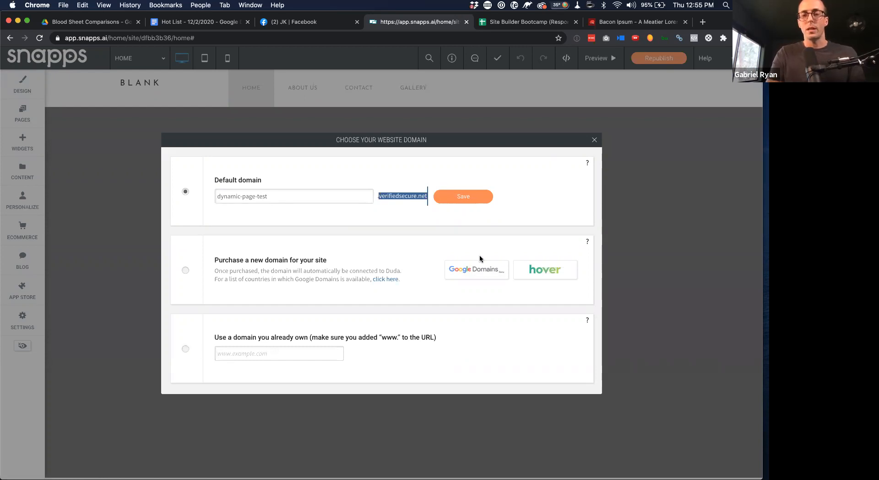
pyautogui.click(480, 201)
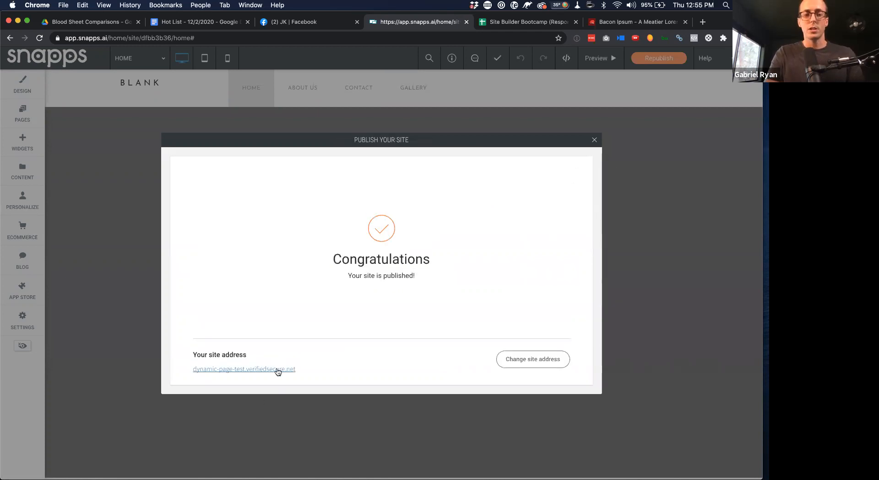
pyautogui.click(248, 370)
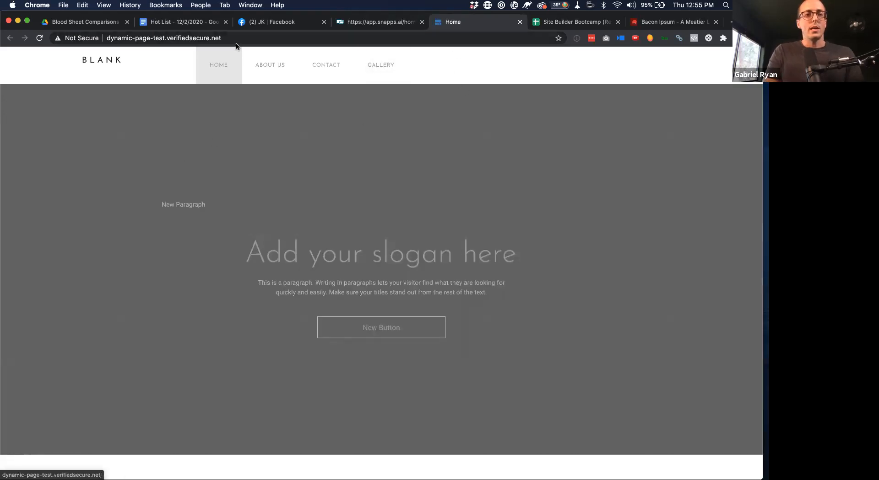
pyautogui.click(366, 25)
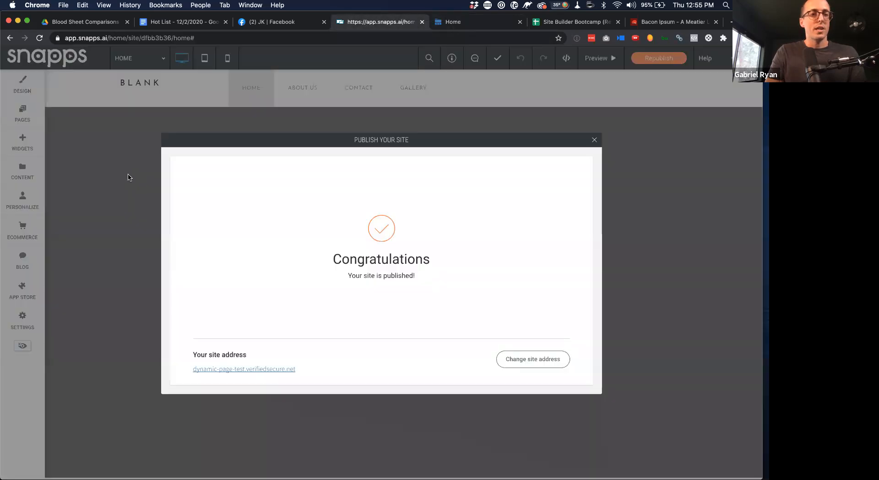
pyautogui.click(594, 140)
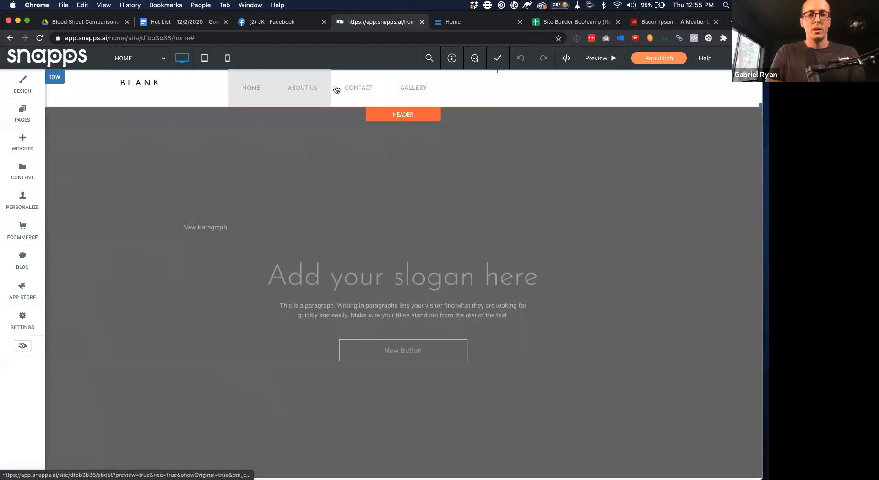
# Switch the header navigation to custom links, adding a second link targeting a website URL
pyautogui.click(467, 90)
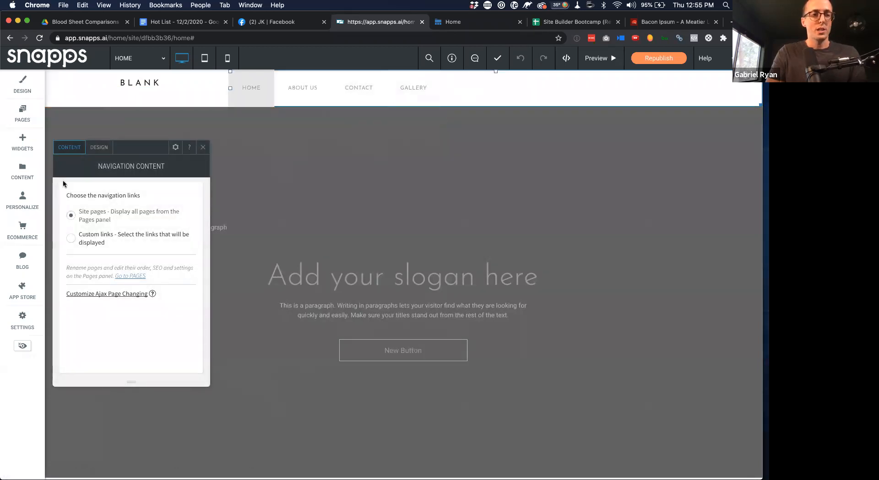
pyautogui.click(70, 237)
pyautogui.click(92, 250)
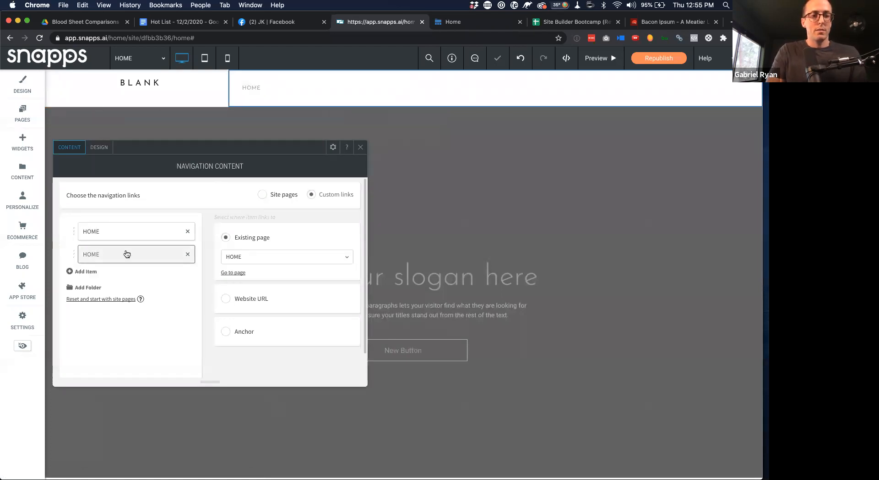
pyautogui.click(289, 257)
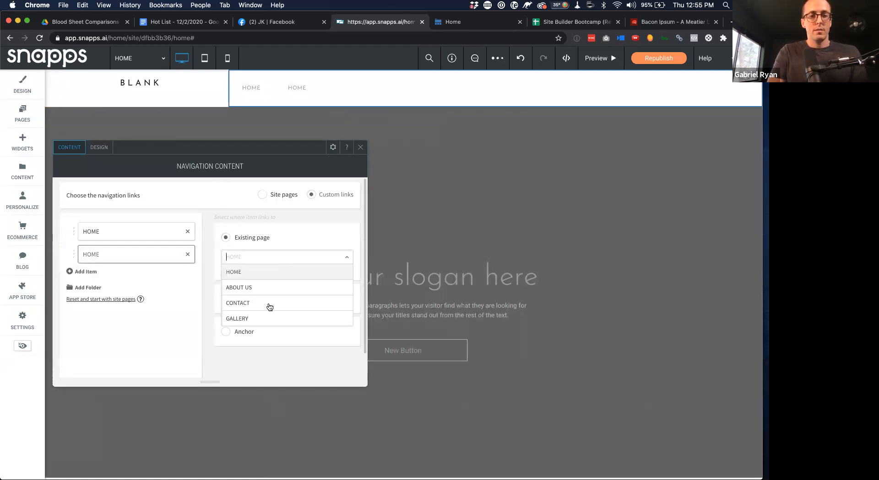
pyautogui.scroll(-1, 268, 309)
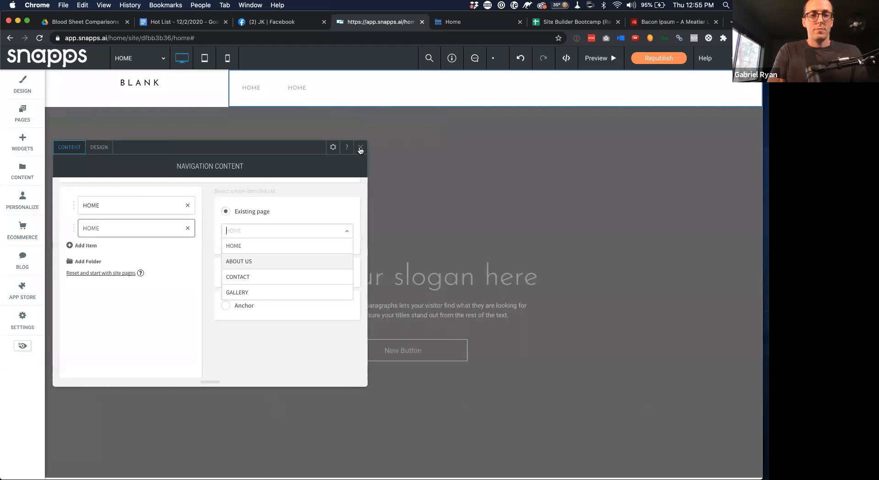
pyautogui.click(238, 369)
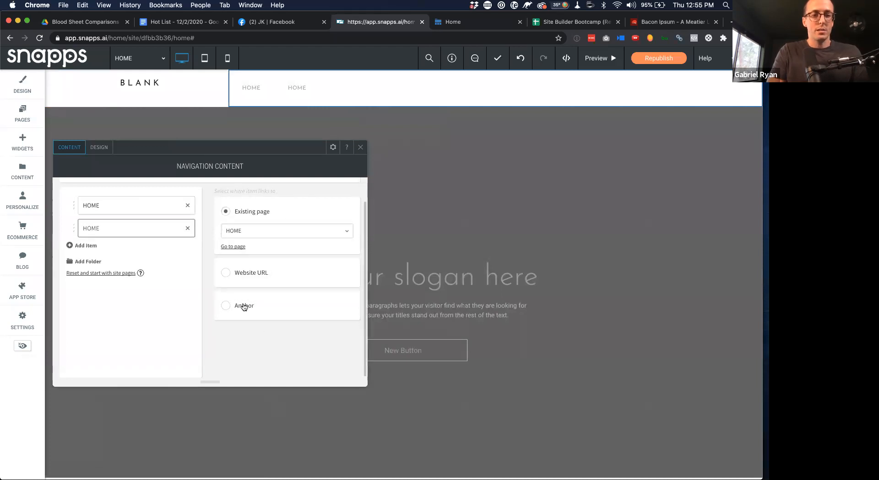
pyautogui.click(226, 275)
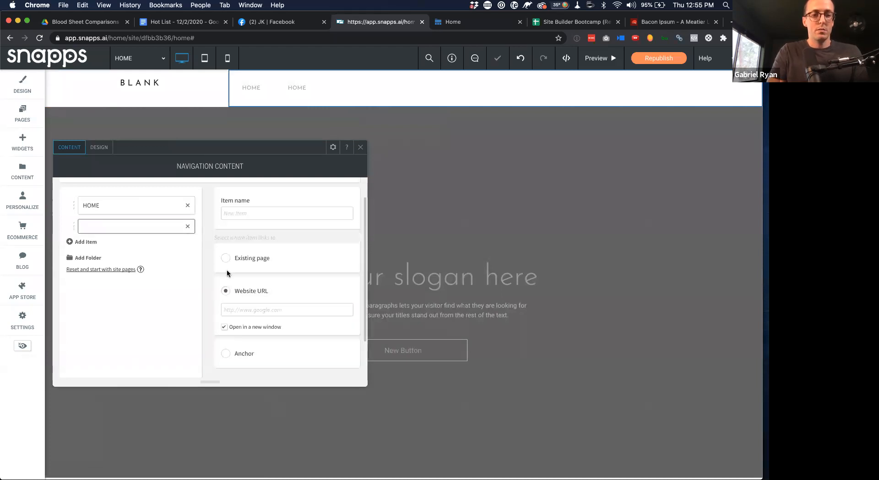
pyautogui.click(361, 147)
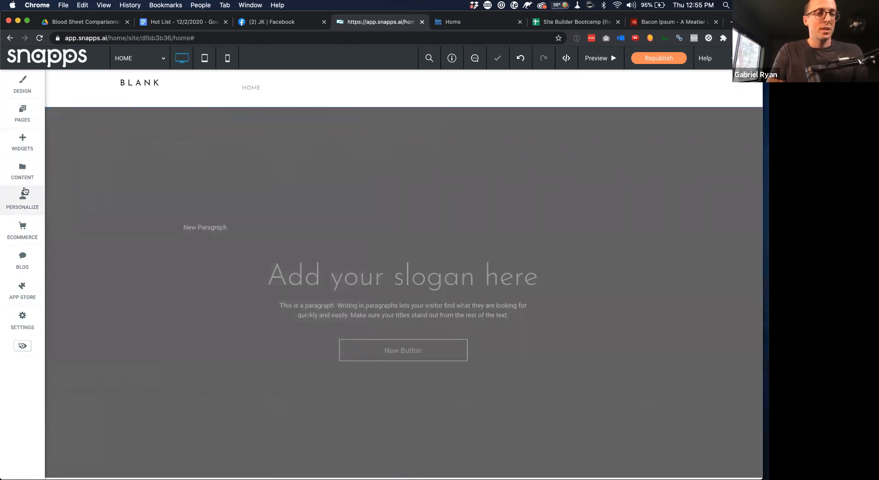
# Check the Video Sermons page URL slug is video-sermons, then view Site Info
pyautogui.click(22, 114)
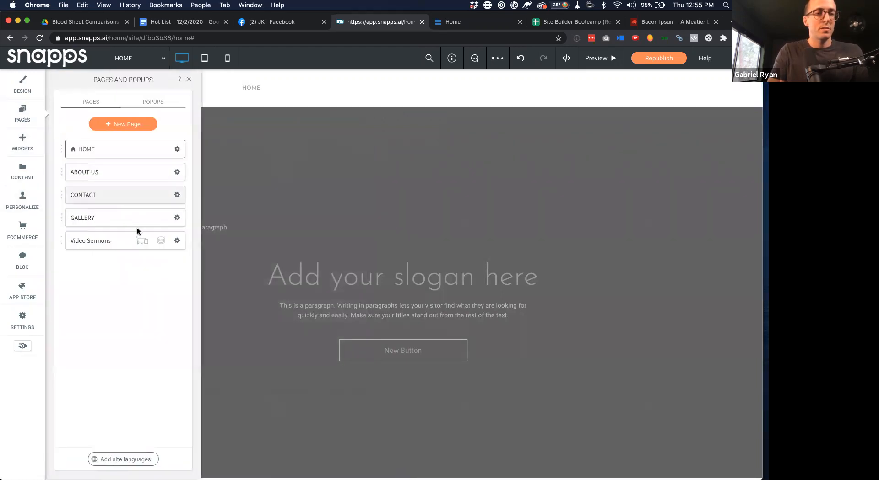
pyautogui.click(177, 241)
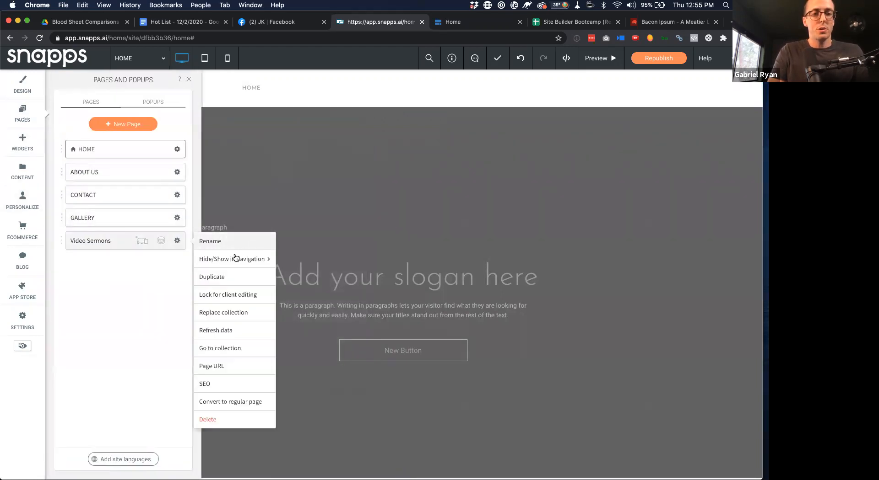
pyautogui.click(213, 365)
pyautogui.tripleClick(258, 208)
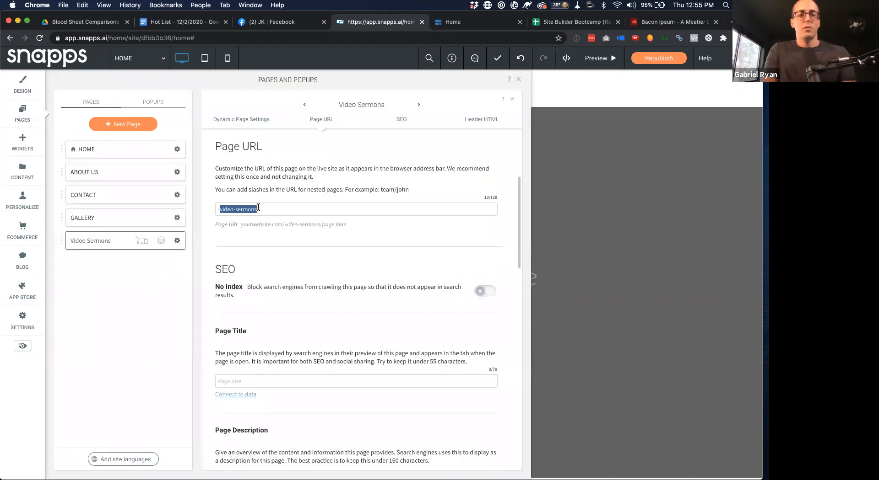
pyautogui.hotkey('ctrl', 'Up')
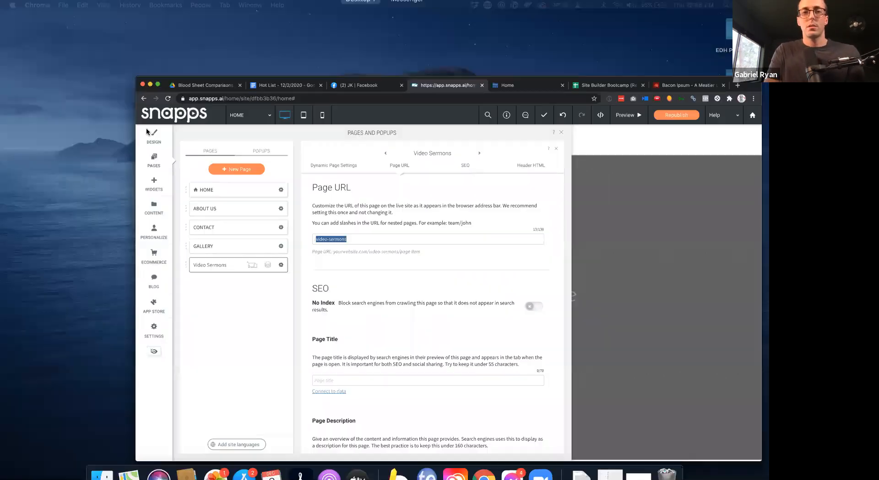
pyautogui.click(424, 241)
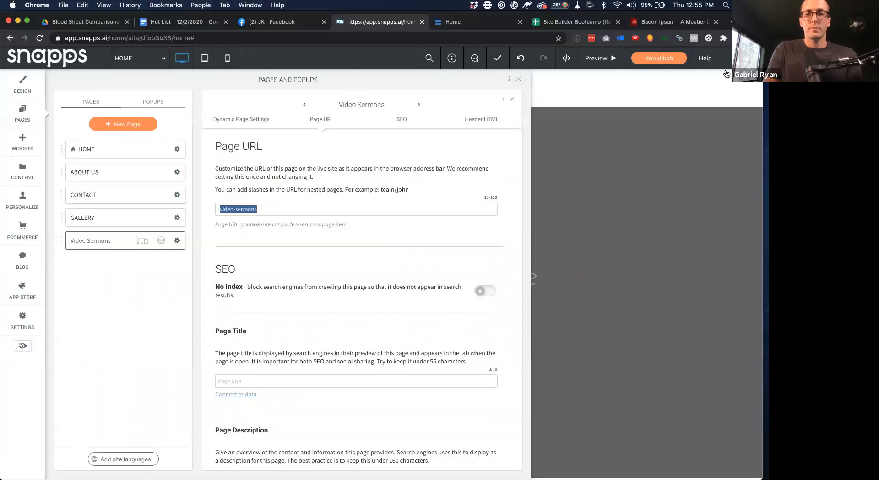
pyautogui.click(451, 58)
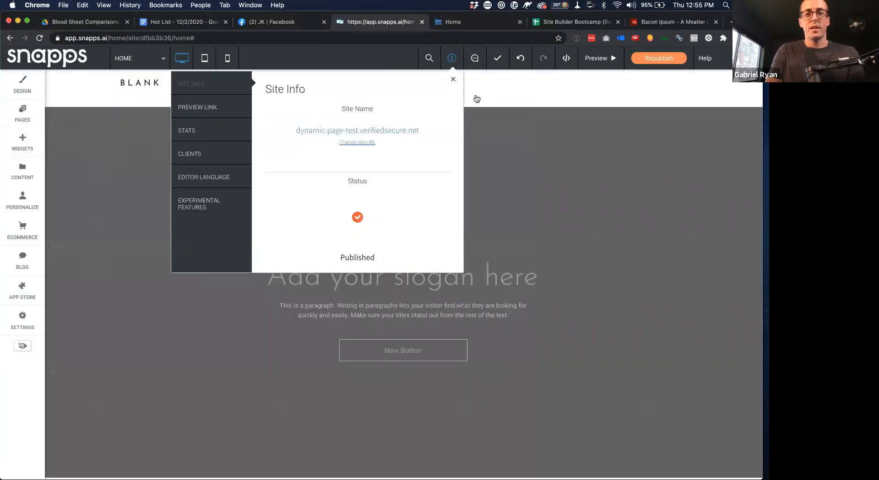
# Open the live site and load its /video-sermons address
pyautogui.click(364, 130)
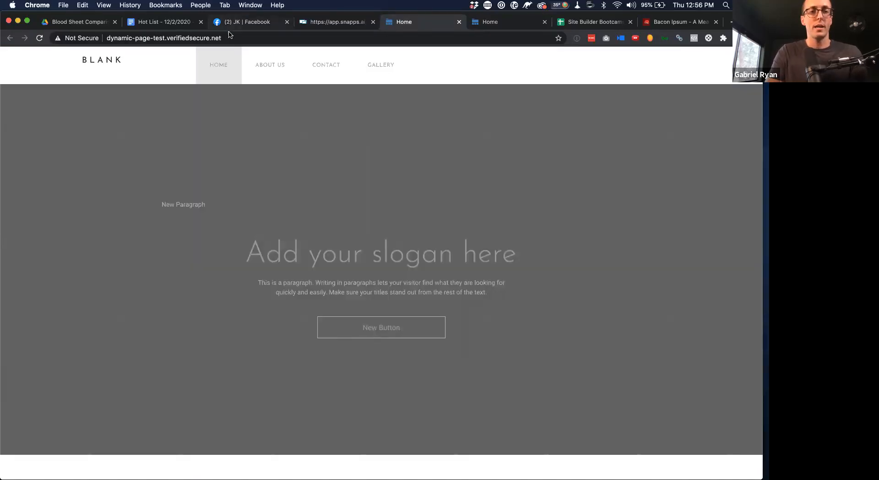
pyautogui.click(229, 36)
pyautogui.click(229, 37)
pyautogui.write('/vid')
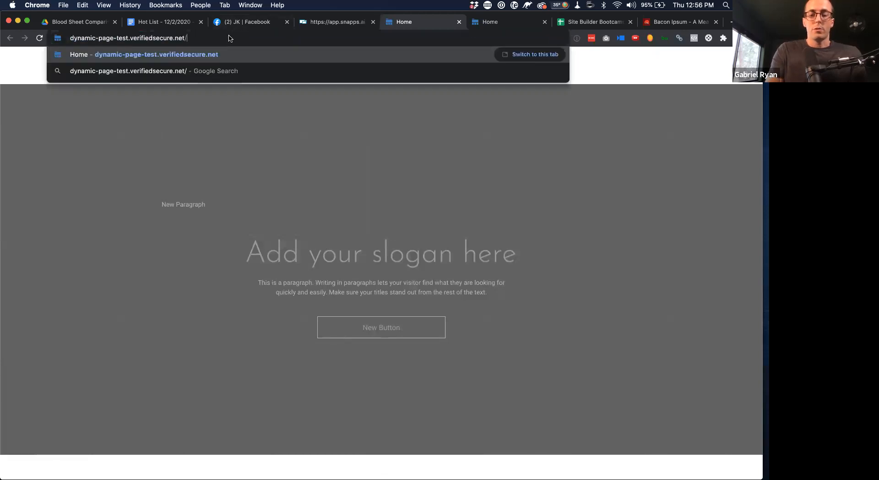
pyautogui.press('BackSpace')
pyautogui.press('BackSpace')
pyautogui.press('BackSpace')
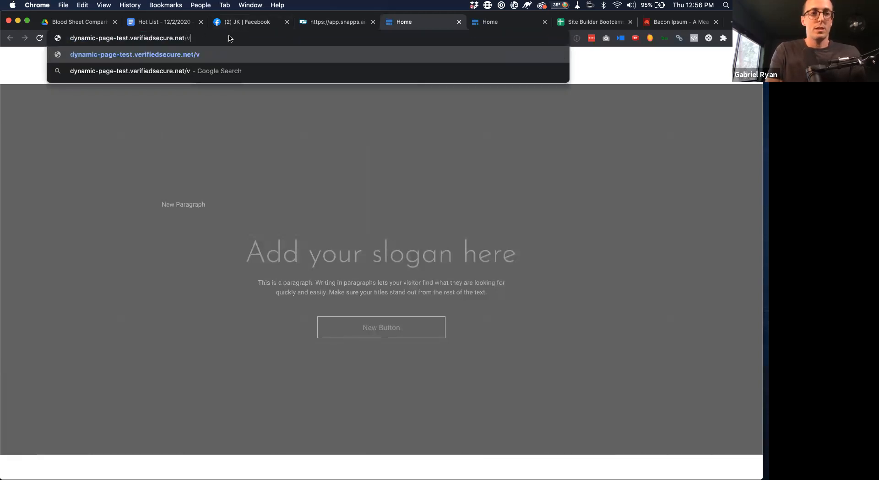
pyautogui.write('v')
pyautogui.press('Return')
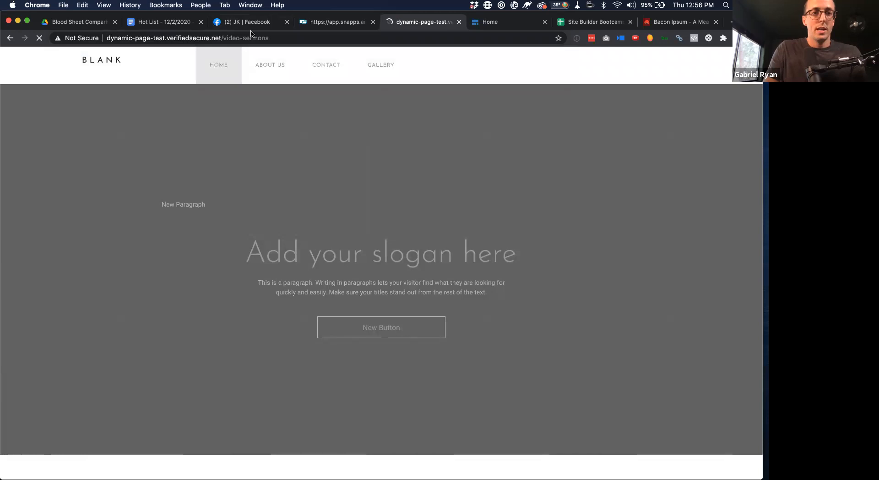
# Append /4 to the address to open the Good Friday is Great! sermon page
pyautogui.click(279, 39)
pyautogui.press('Right')
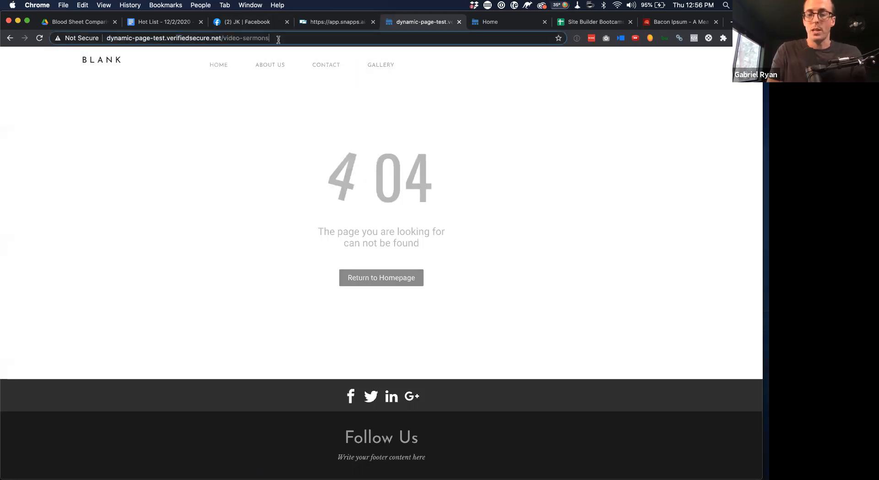
pyautogui.write('/')
pyautogui.write('4')
pyautogui.press('Return')
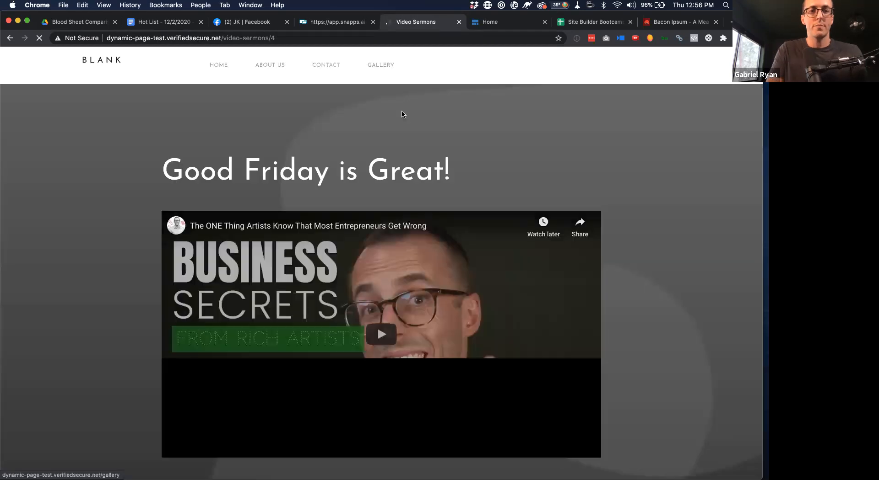
# Follow the bruschetta, church roof and pool house cards from sermon-02 through video-sermons/3 to sermon-01
pyautogui.scroll(-4, 402, 114)
pyautogui.scroll(-10, 401, 113)
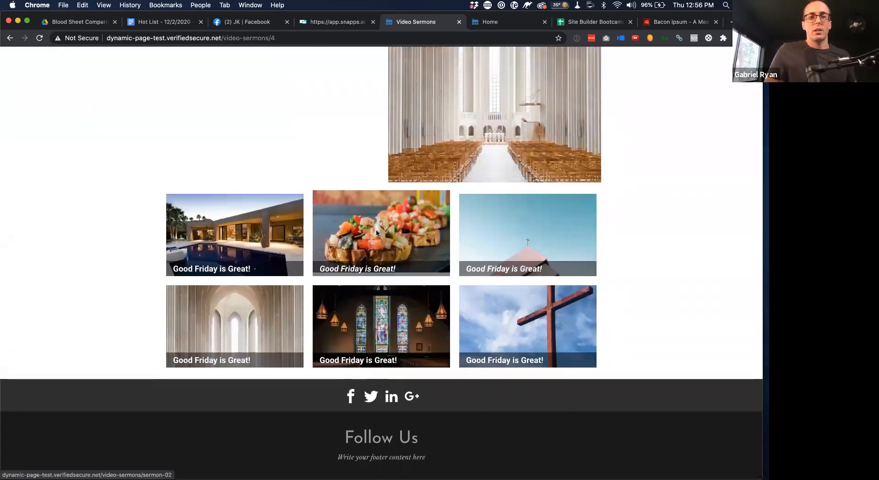
pyautogui.click(376, 233)
pyautogui.scroll(-7, 523, 279)
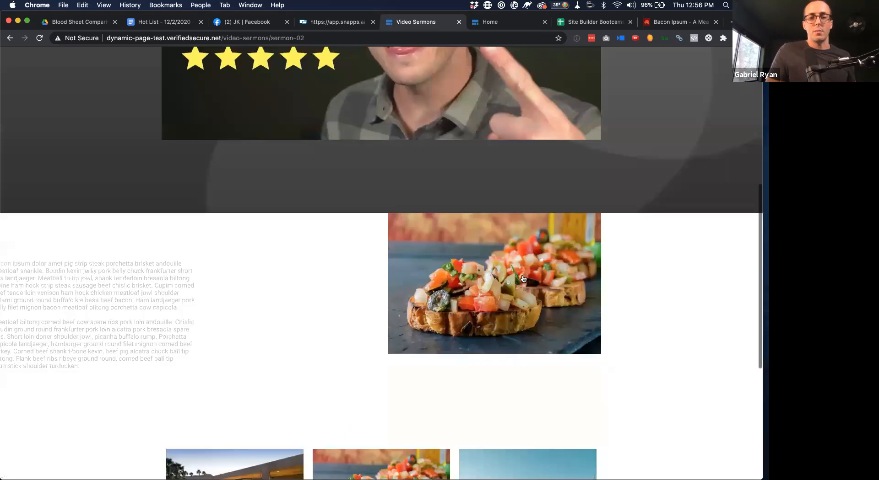
pyautogui.scroll(-3, 527, 298)
pyautogui.click(534, 337)
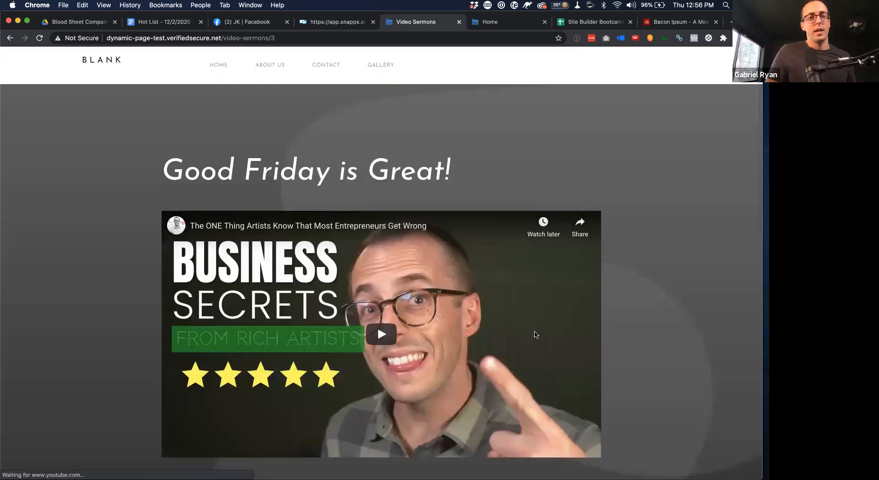
pyautogui.scroll(-10, 534, 330)
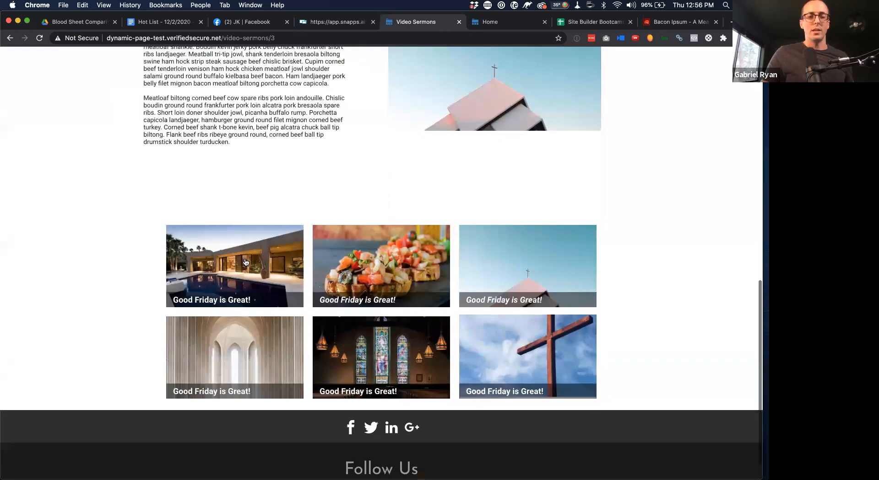
pyautogui.click(245, 262)
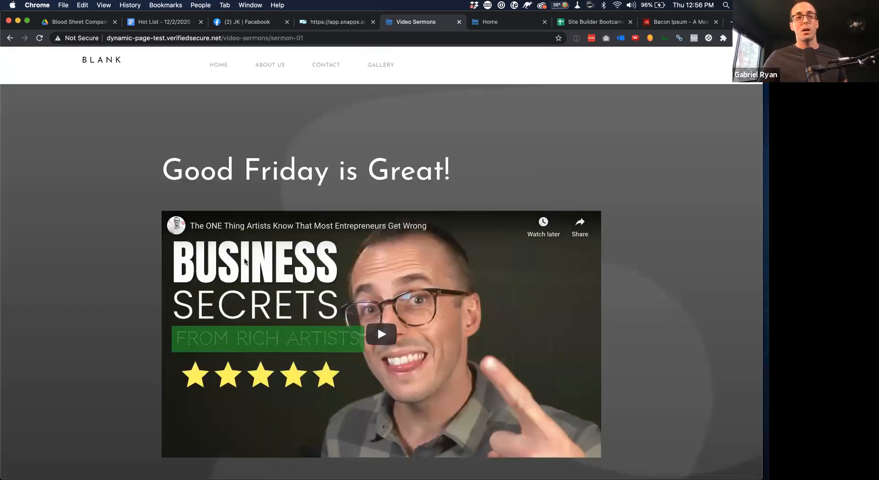
pyautogui.scroll(-10, 245, 261)
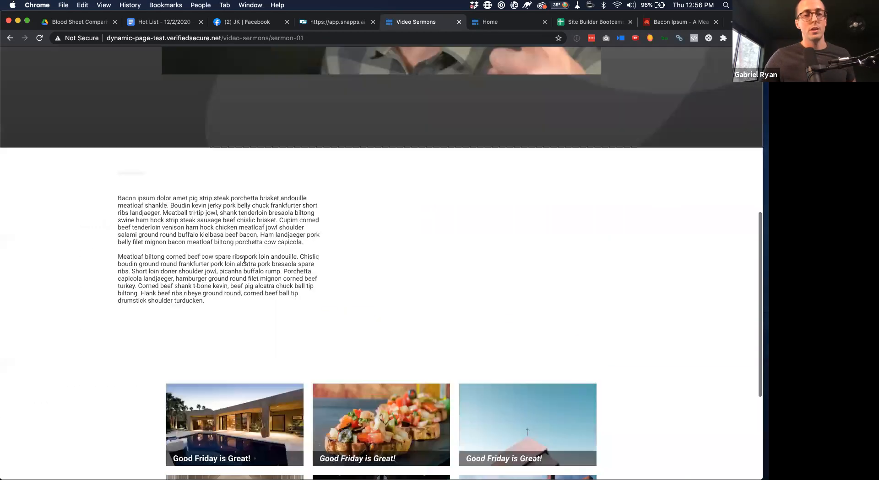
pyautogui.scroll(-1, 299, 269)
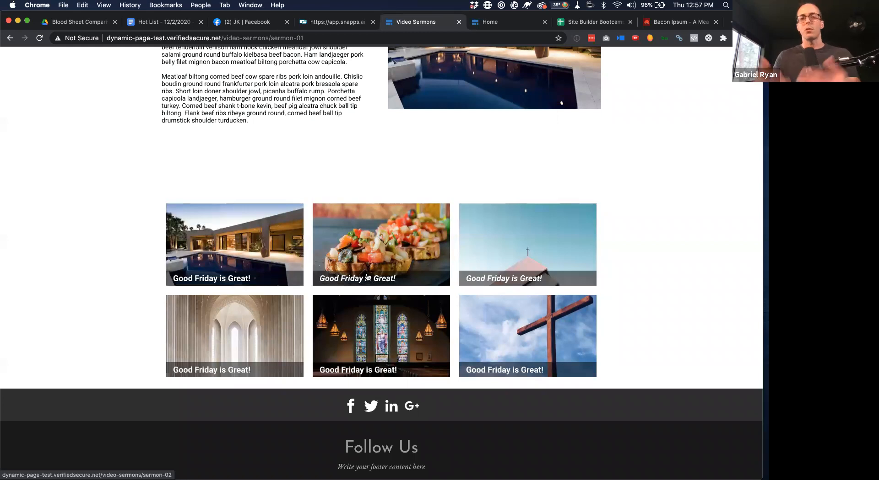
pyautogui.scroll(15, 367, 277)
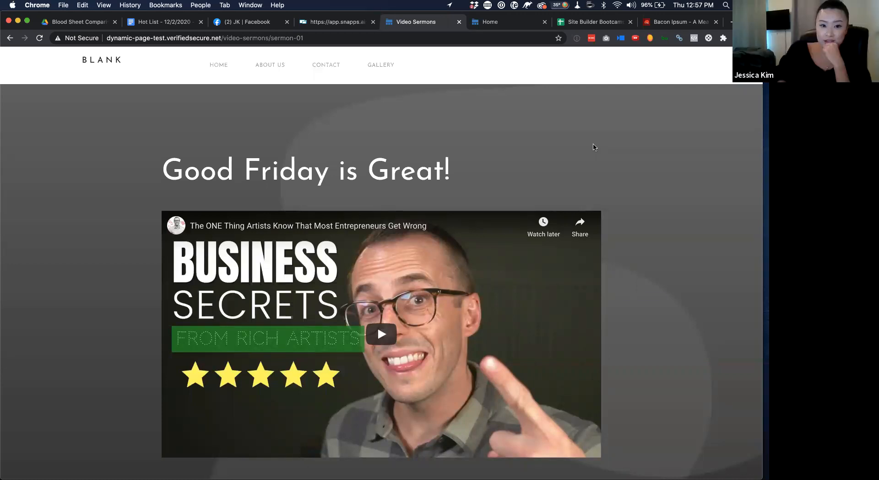
pyautogui.scroll(-8, 593, 147)
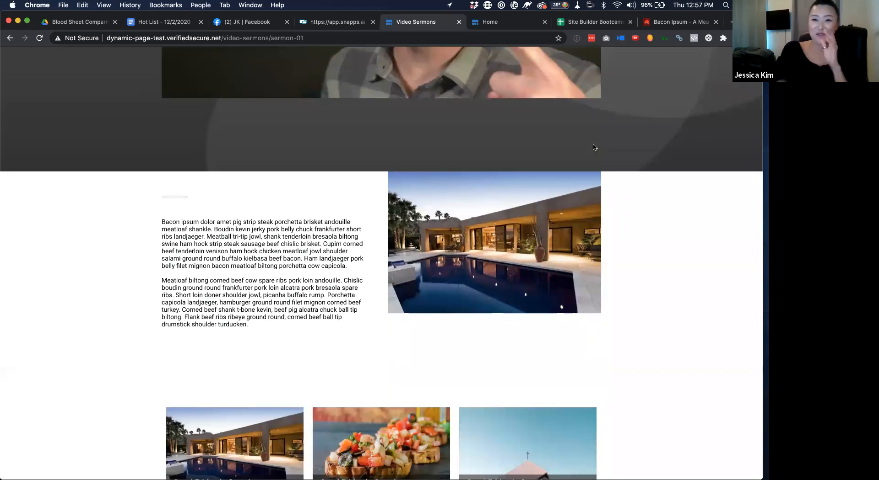
pyautogui.scroll(8, 593, 148)
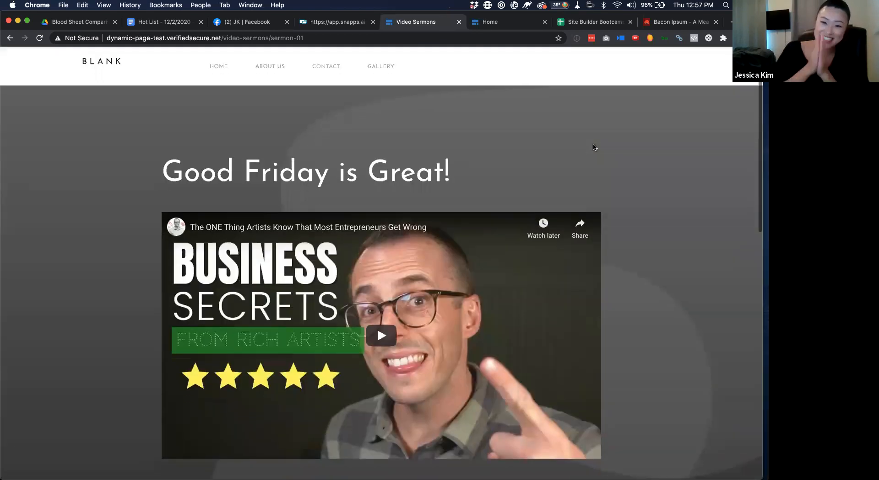
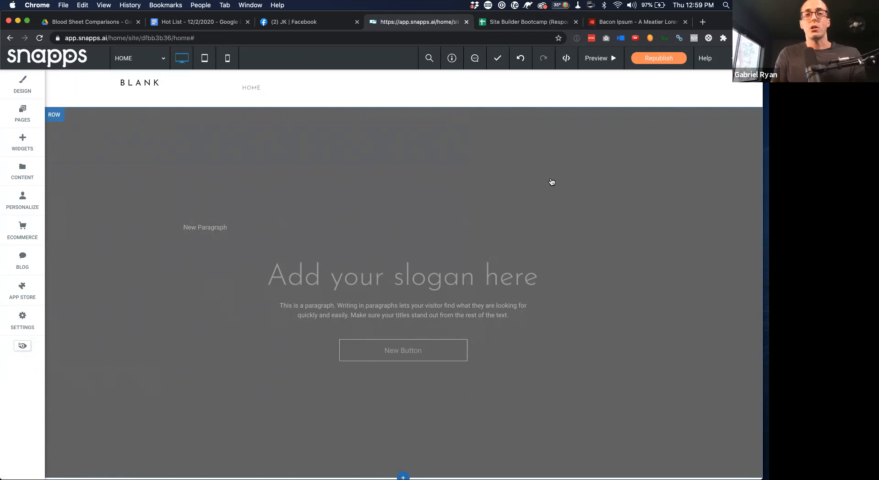
# Show the Pages and Popups panel listing the site's pages
pyautogui.click(34, 122)
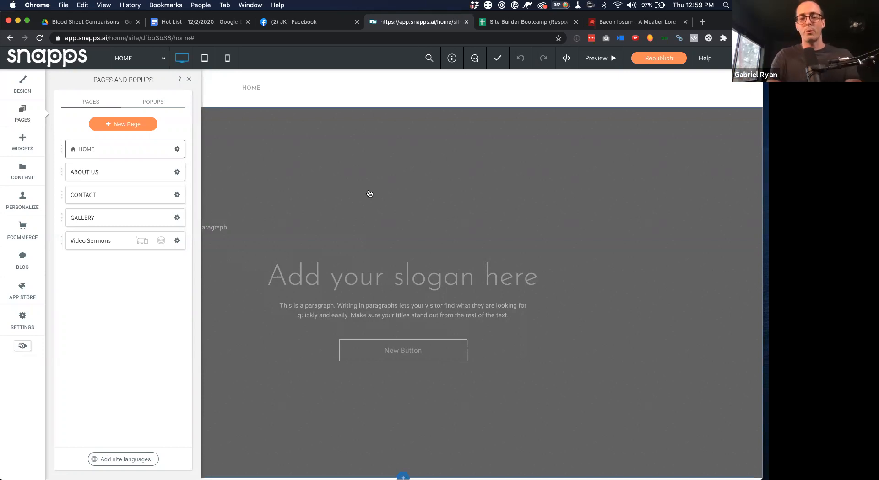
# Go to support.snapps.ai in a new tab and read the Start Here training page
pyautogui.press('super+t')
pyautogui.write('support.')
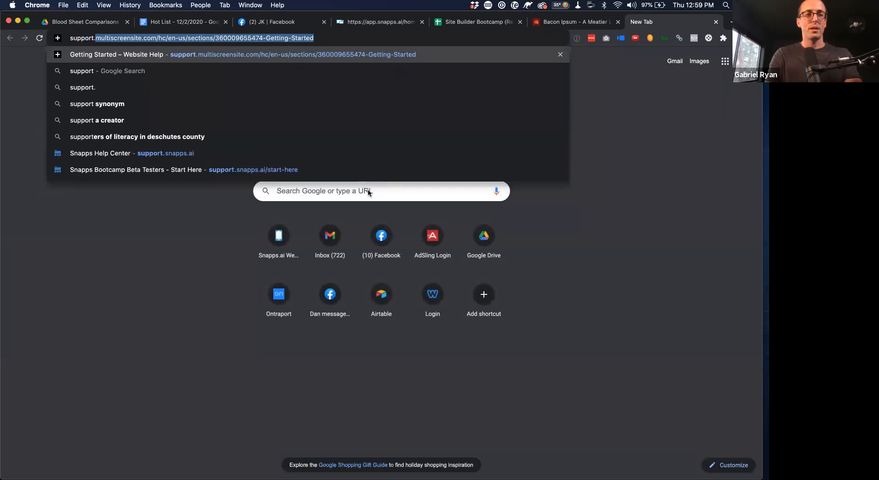
pyautogui.write('snap')
pyautogui.press('Return')
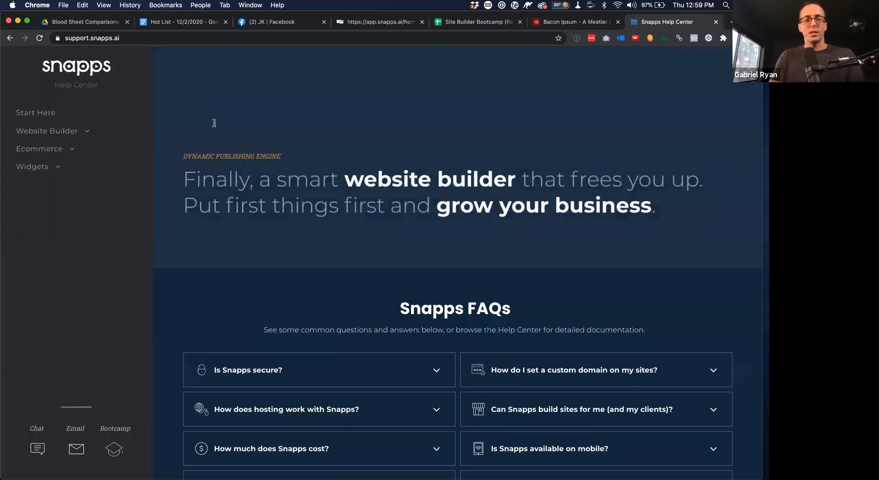
pyautogui.click(35, 113)
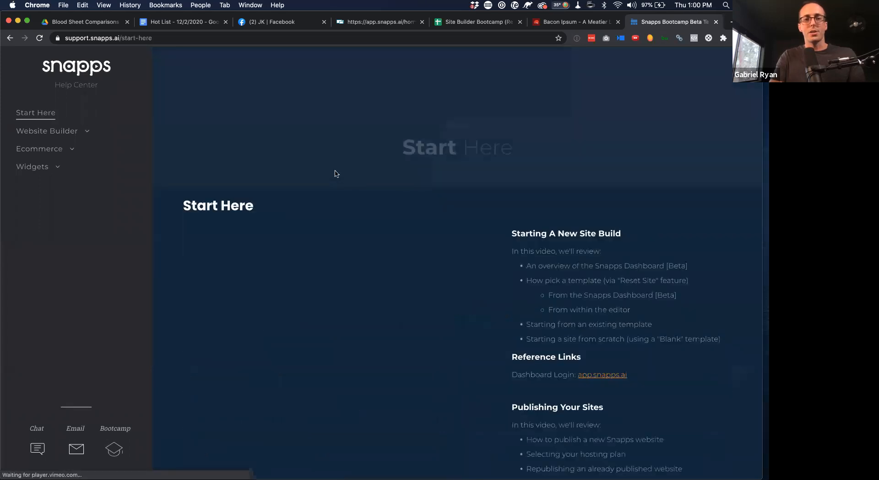
pyautogui.scroll(-3, 349, 203)
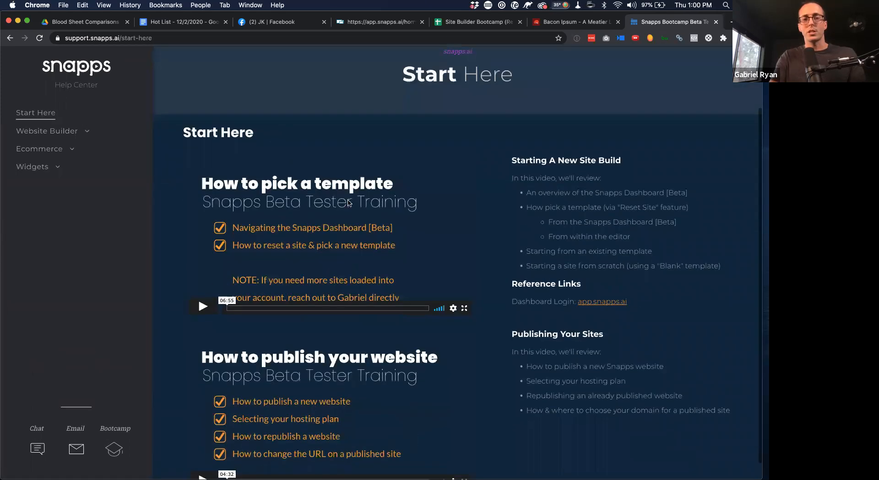
pyautogui.scroll(-1, 340, 313)
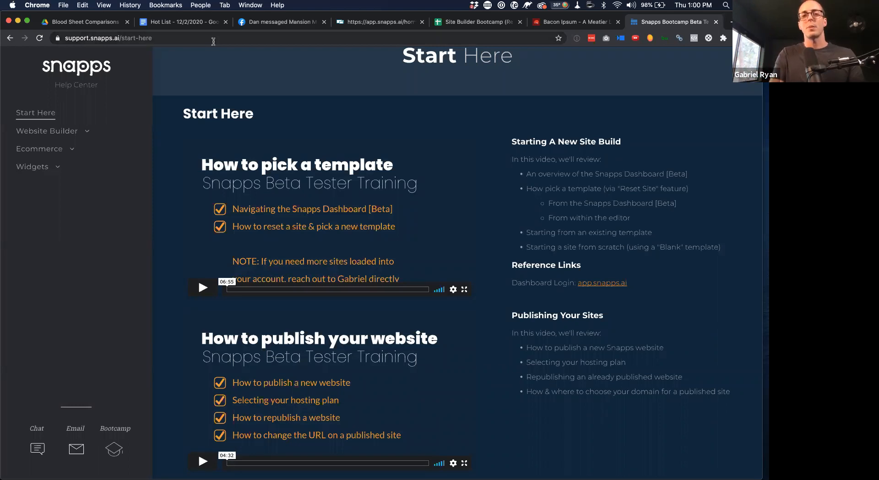
# Load the snapps.ai home page in another new tab
pyautogui.press('super+t')
pyautogui.write('snapps.ai')
pyautogui.press('Return')
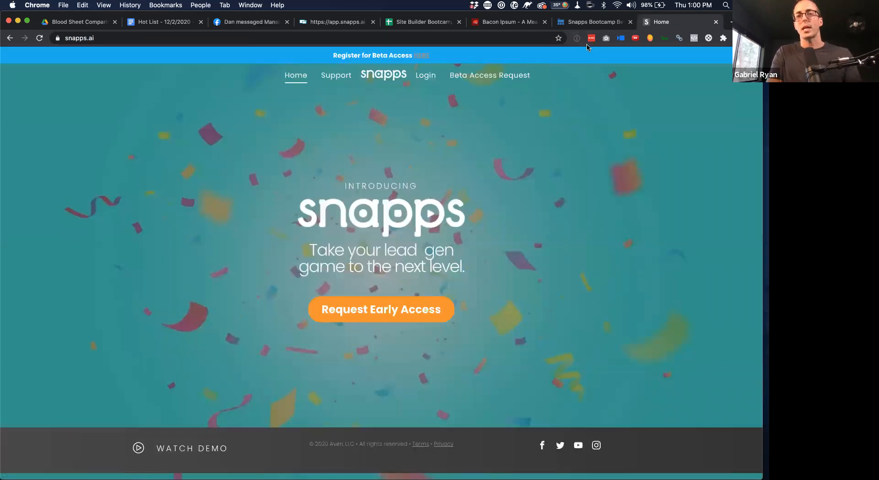
# Switch from the Start Here help tab back to the app.snapps.ai editor tab
pyautogui.click(586, 27)
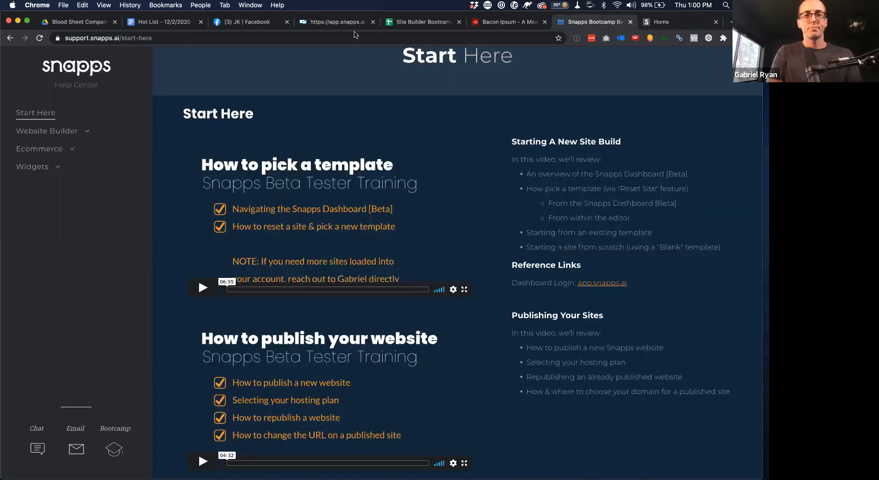
pyautogui.click(336, 22)
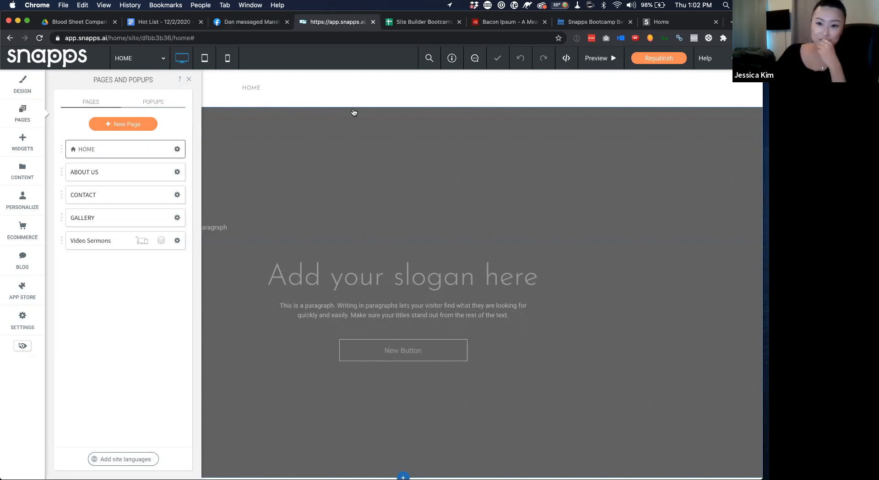
# Open the Video Sermons dynamic page and look over the 'Good Friday is Great!' sermon video
pyautogui.click(124, 241)
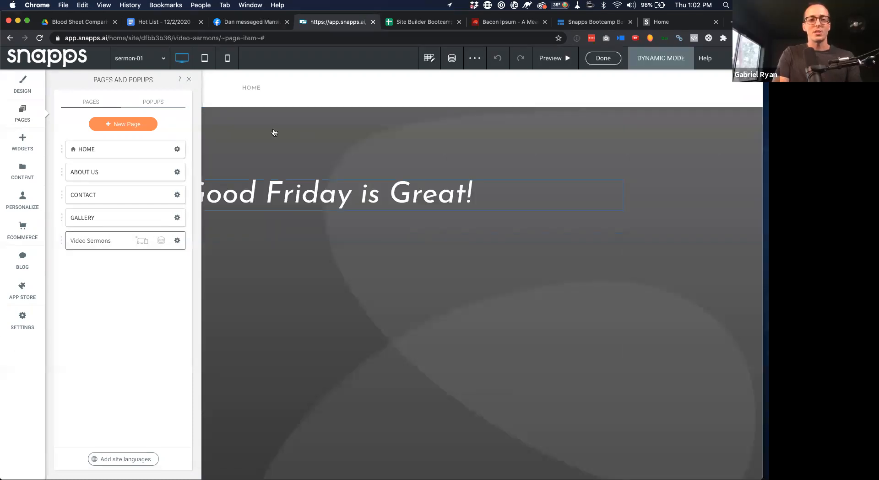
pyautogui.click(189, 79)
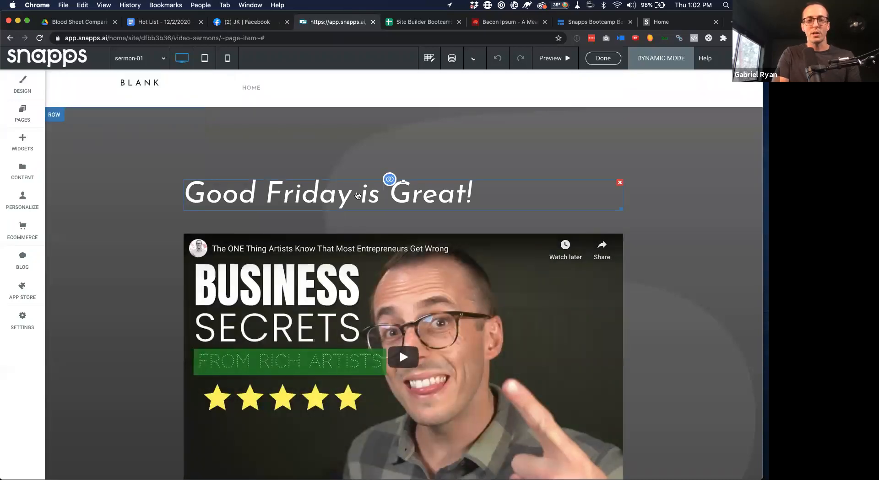
pyautogui.scroll(-15, 358, 195)
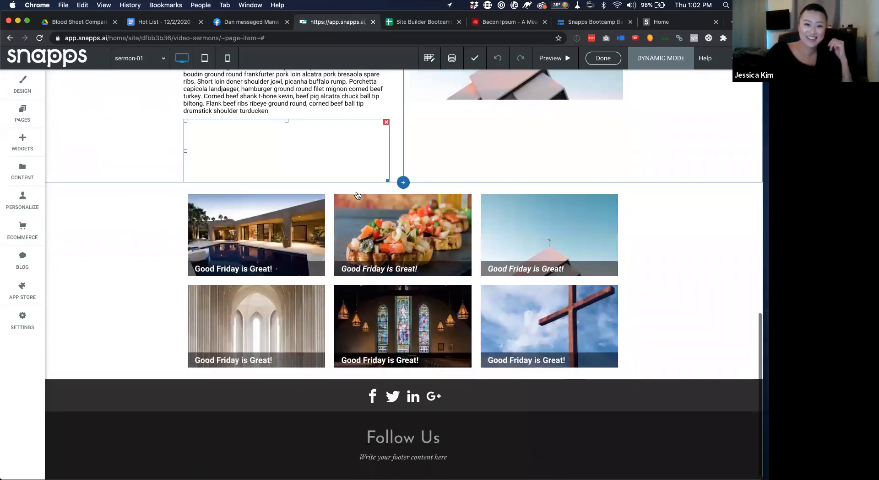
pyautogui.scroll(15, 357, 195)
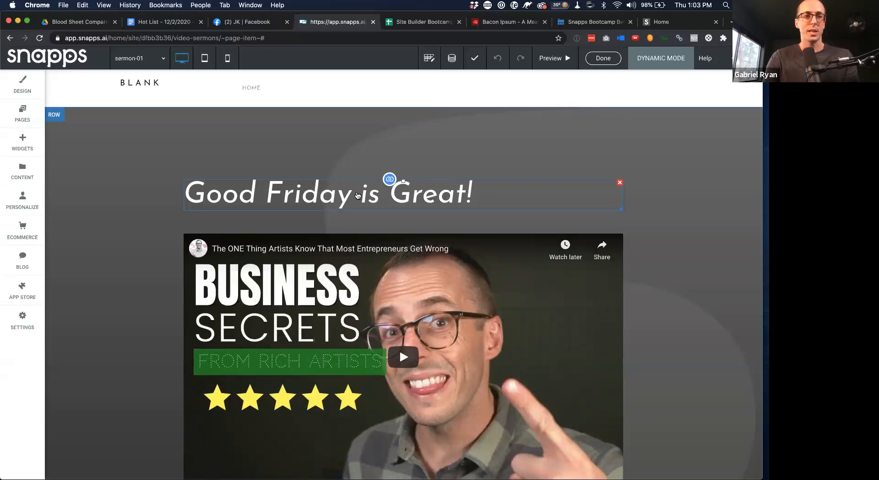
# Search Google for 'folsom cabinetry' in a new tab
pyautogui.press('super+t')
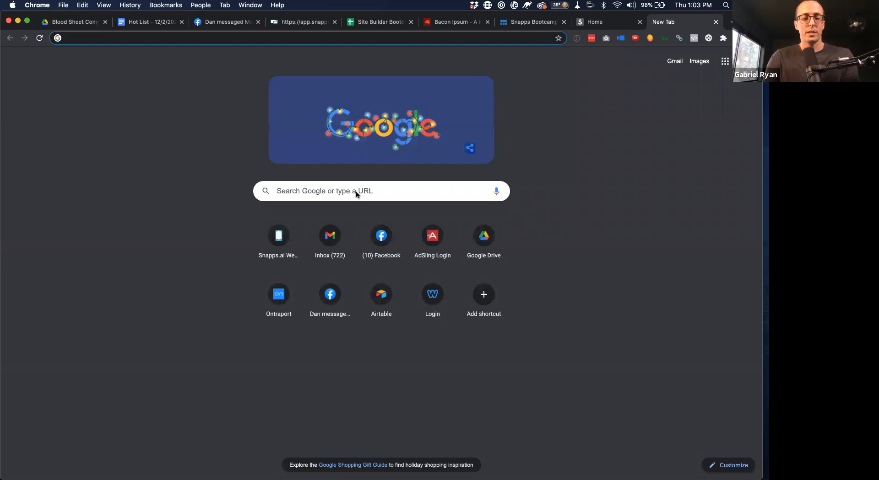
pyautogui.click(355, 195)
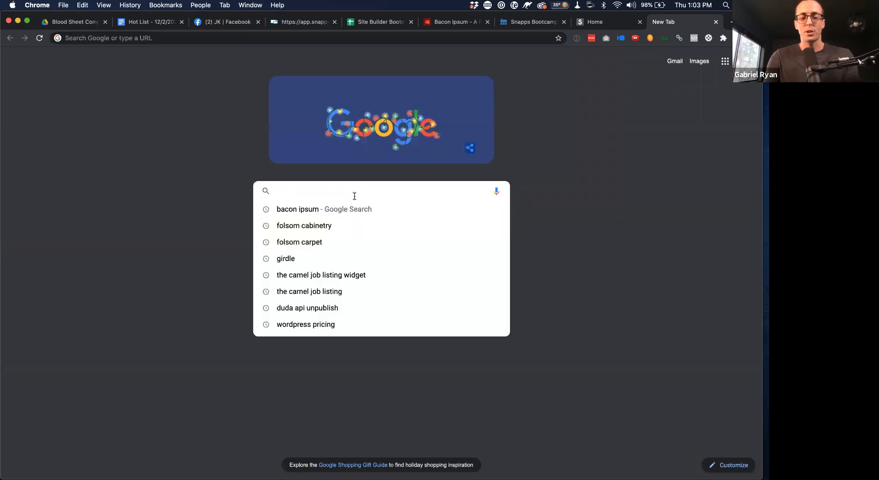
pyautogui.write('folsom')
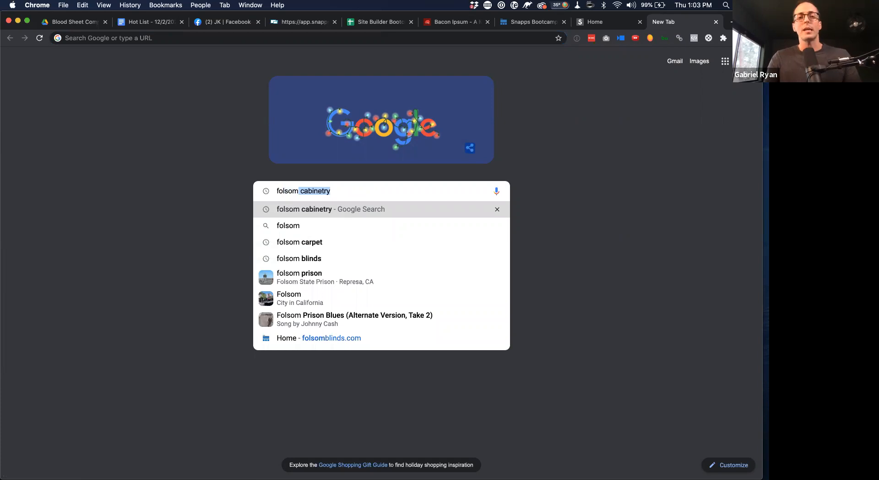
pyautogui.press('Return')
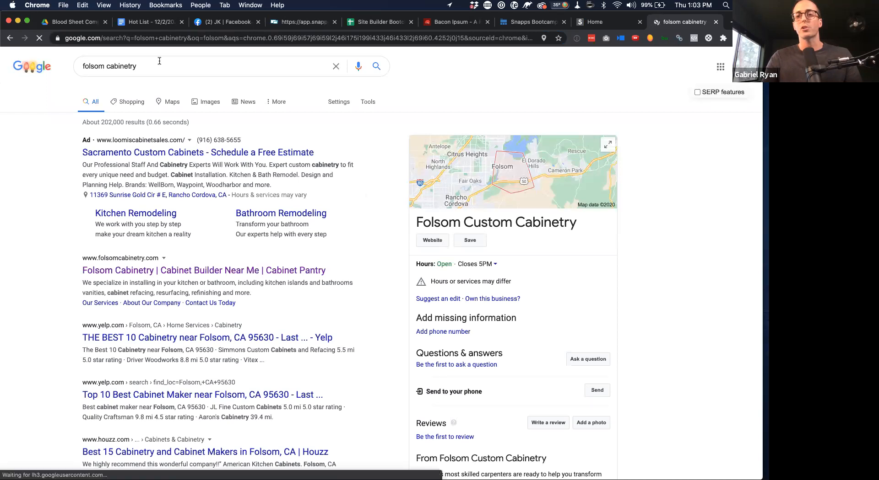
pyautogui.click(70, 214)
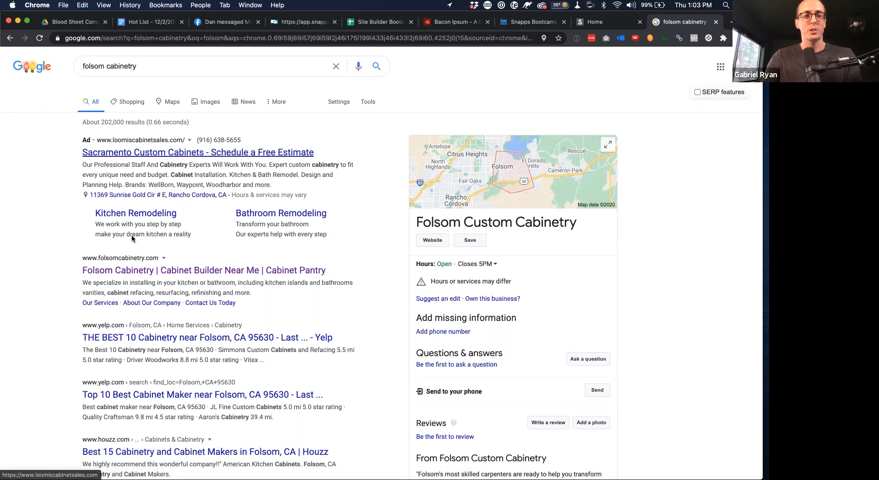
# Browse folsomcabinetry.com's services and testimonials, then switch back to the editor tab
pyautogui.click(152, 273)
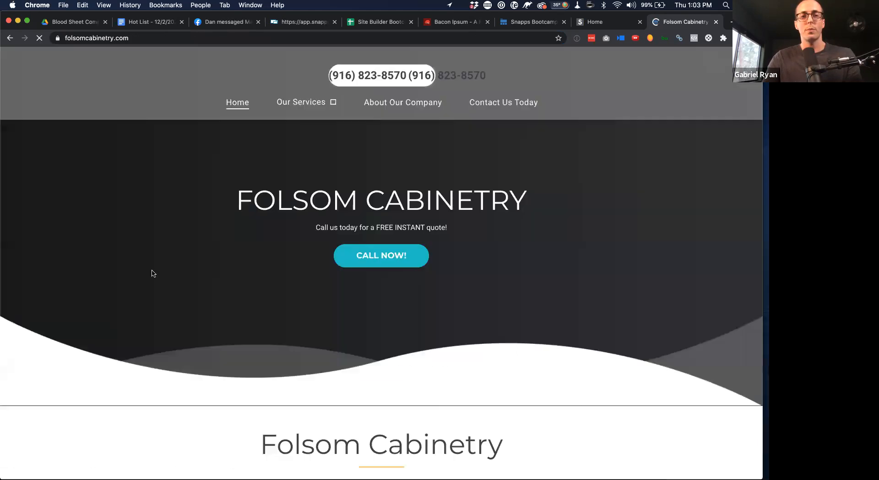
pyautogui.scroll(-10, 515, 358)
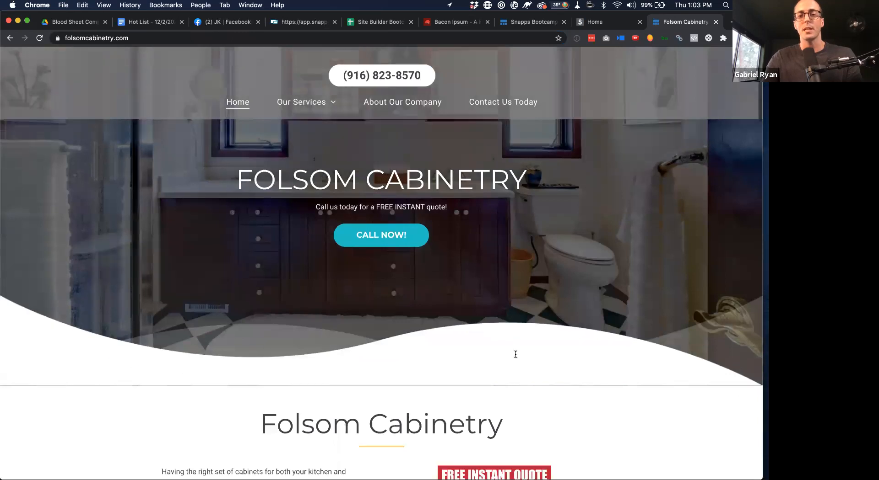
pyautogui.scroll(-15, 515, 358)
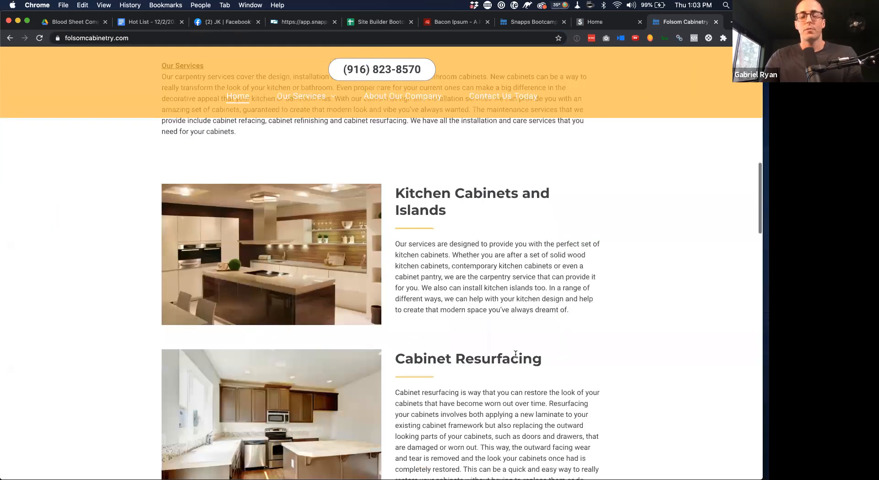
pyautogui.scroll(-13, 516, 358)
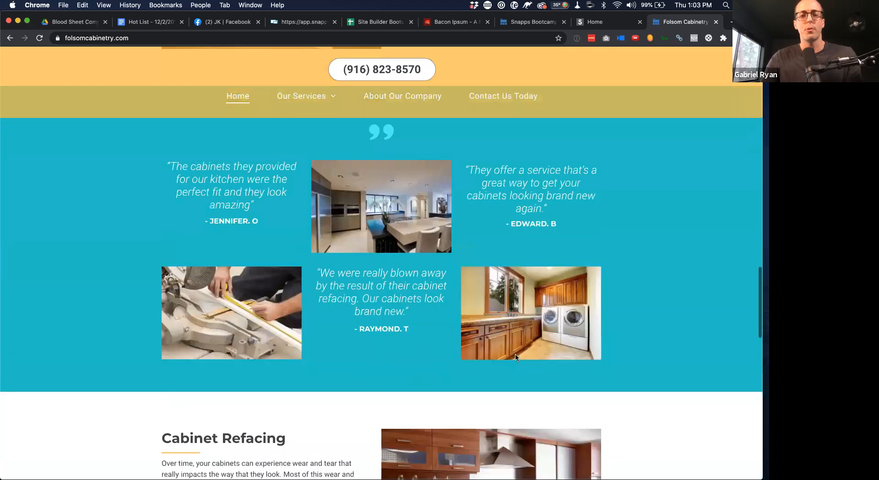
pyautogui.scroll(-5, 515, 353)
pyautogui.scroll(20, 196, 160)
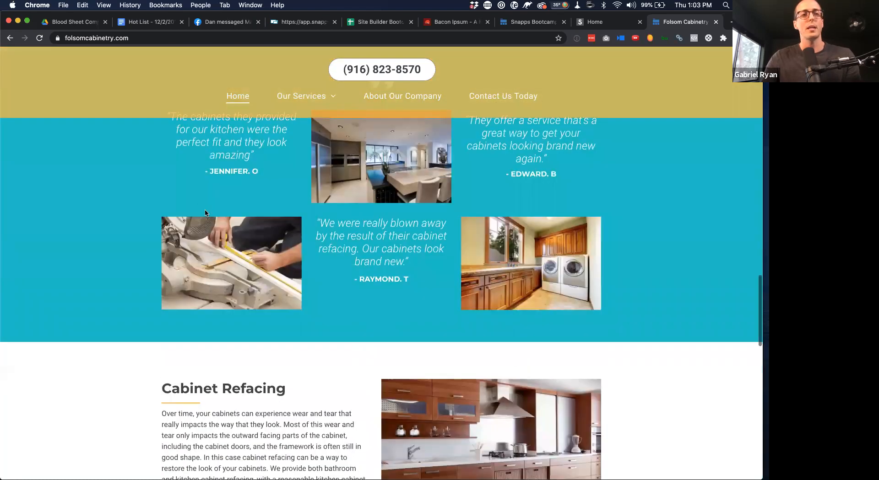
pyautogui.scroll(15, 215, 154)
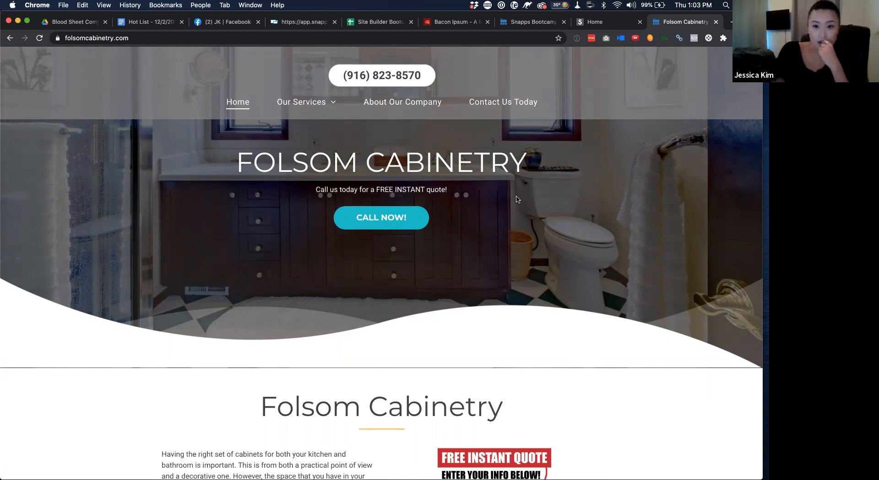
pyautogui.scroll(-10, 516, 199)
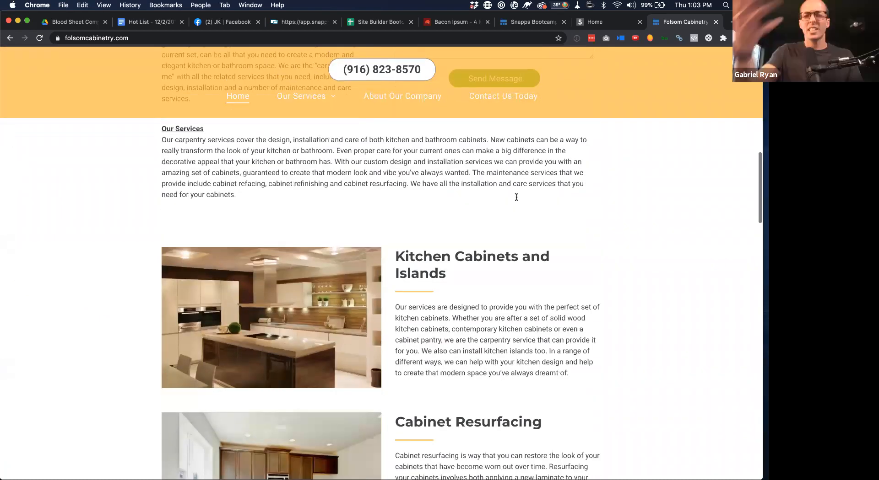
pyautogui.scroll(-6, 516, 197)
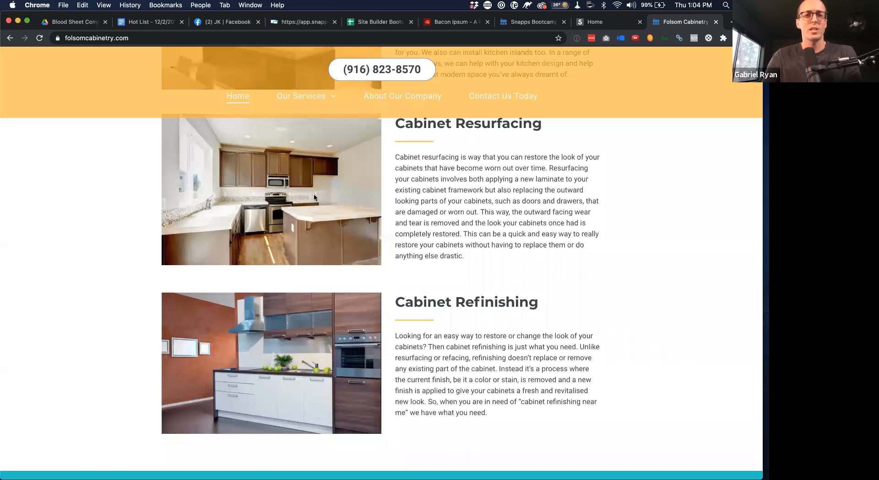
pyautogui.scroll(8, 304, 191)
pyautogui.scroll(10, 324, 180)
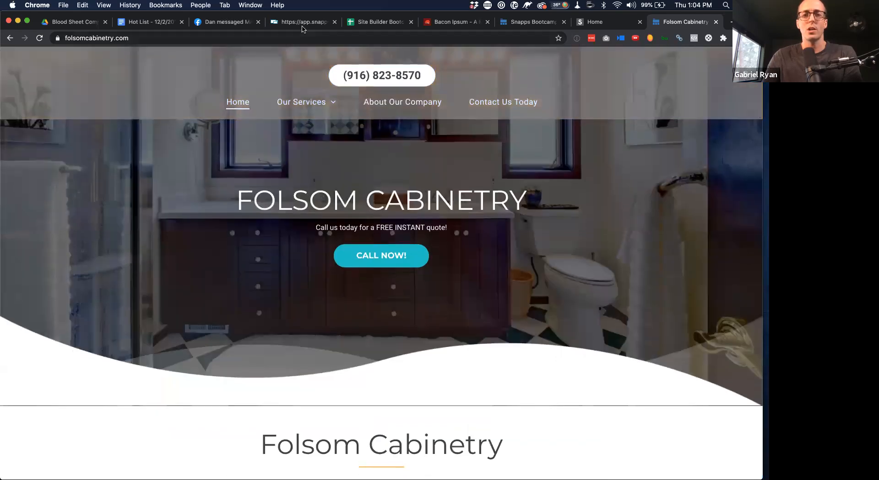
pyautogui.click(304, 22)
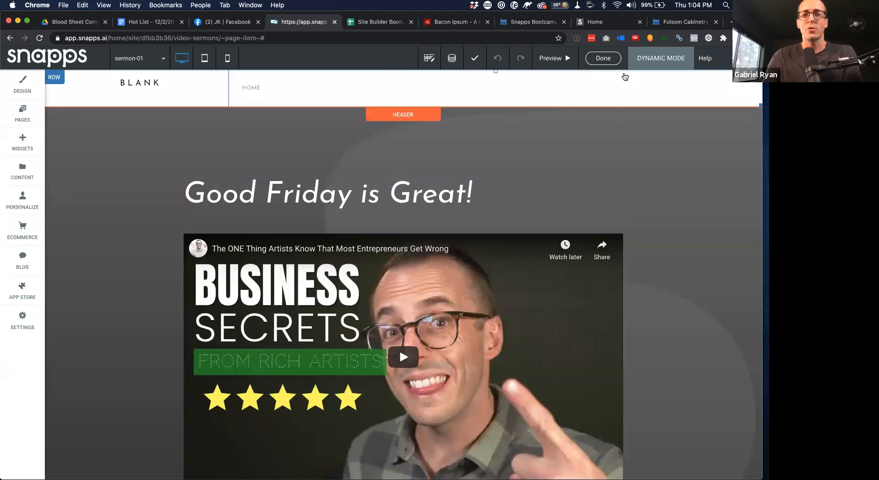
# Exit Dynamic Mode, then view the Site Info panel and unpublished preview link before closing them
pyautogui.click(607, 60)
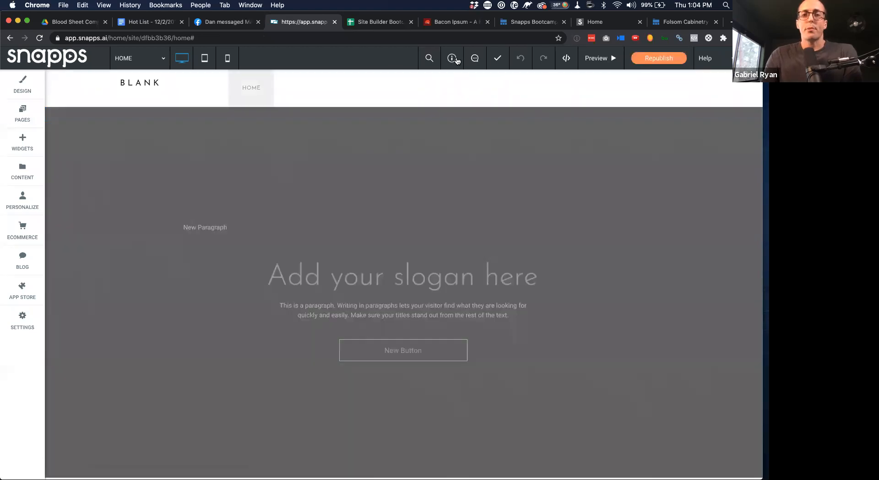
pyautogui.click(453, 59)
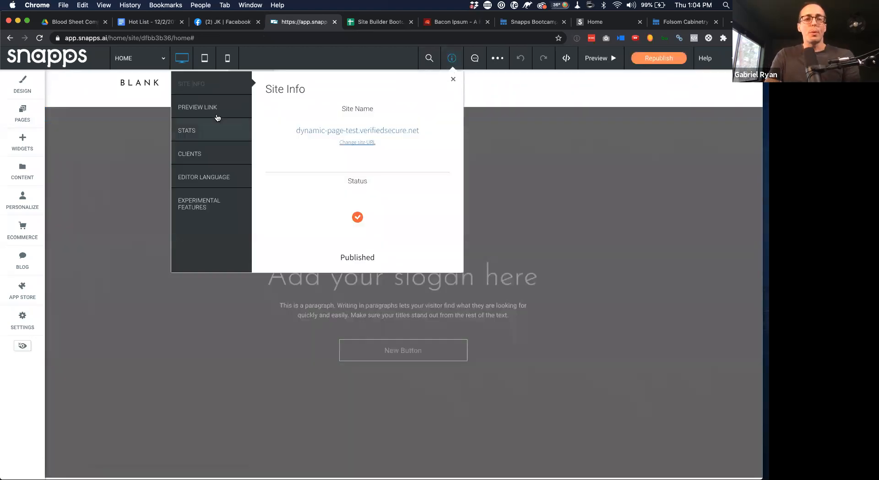
pyautogui.click(200, 111)
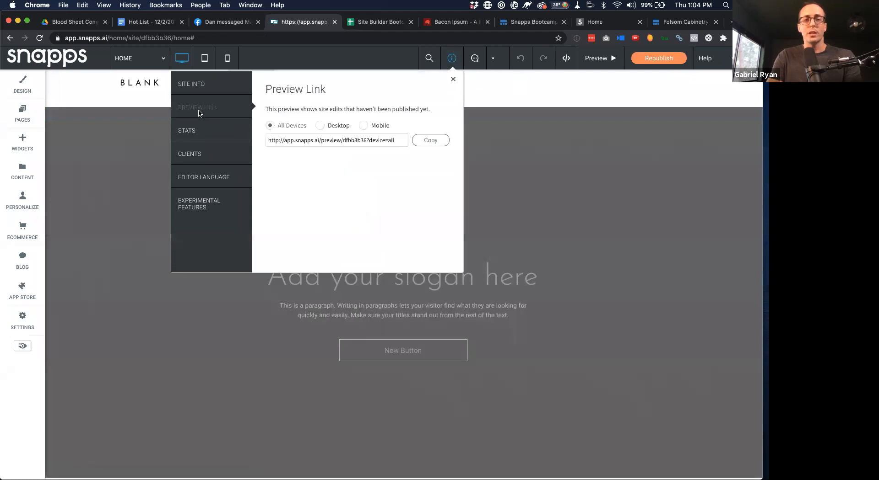
pyautogui.click(645, 188)
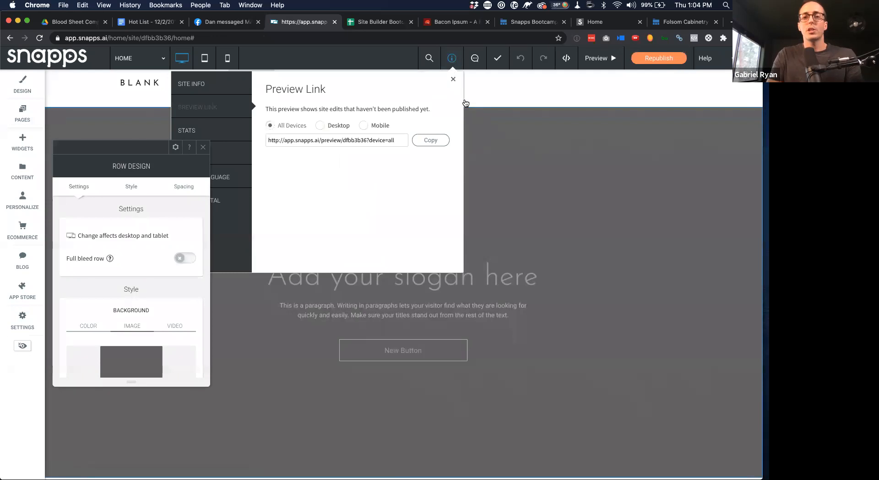
pyautogui.click(453, 82)
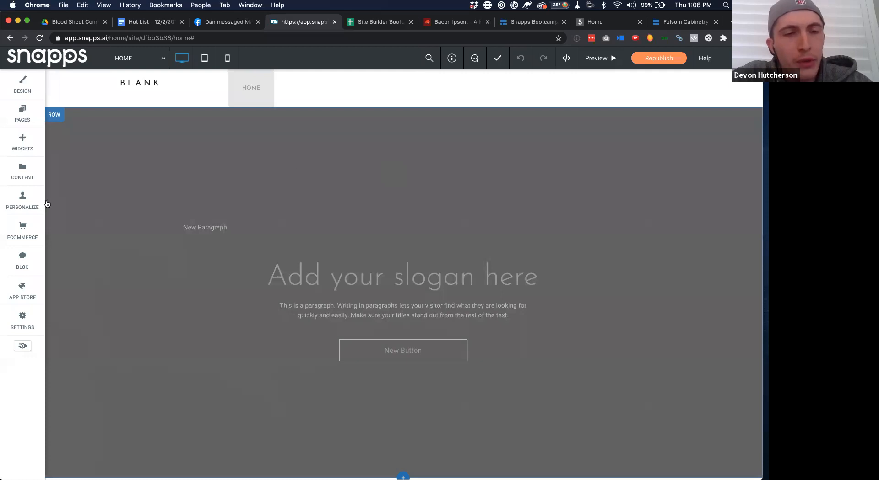
# Look through the ABOUT US page's SEO settings, then close the page settings
pyautogui.click(27, 110)
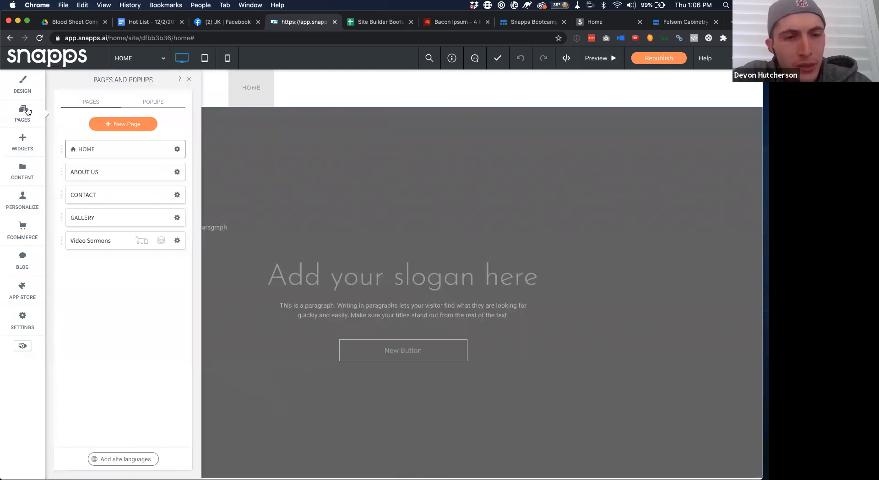
pyautogui.click(177, 172)
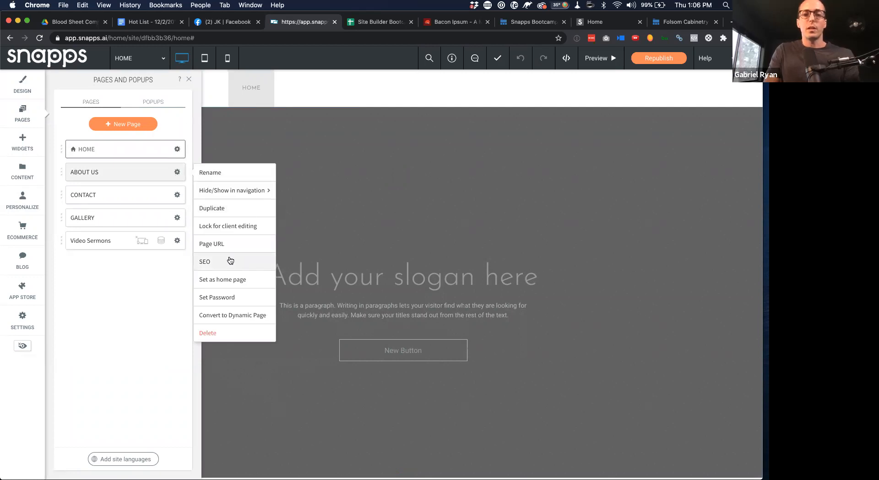
pyautogui.click(230, 261)
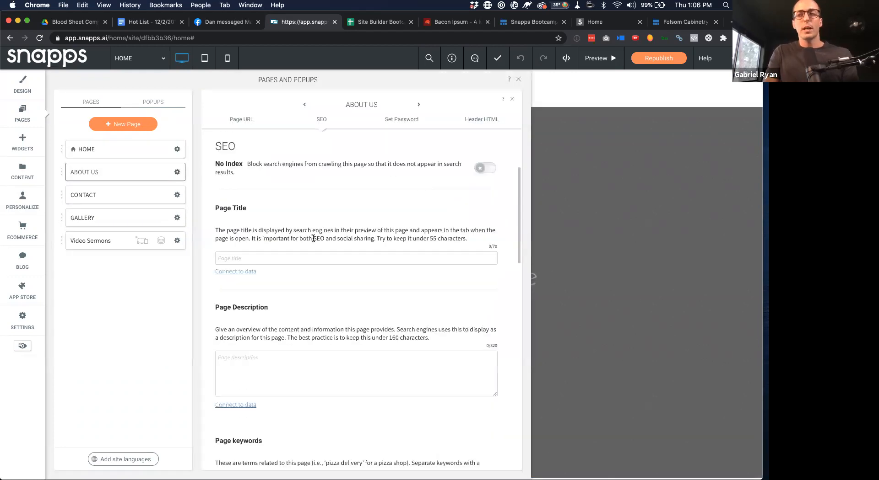
pyautogui.scroll(-1, 313, 238)
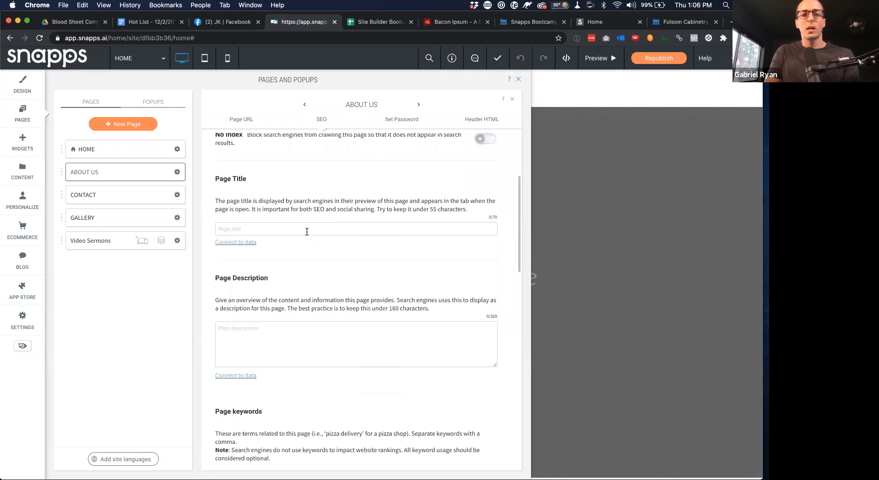
pyautogui.scroll(-5, 306, 232)
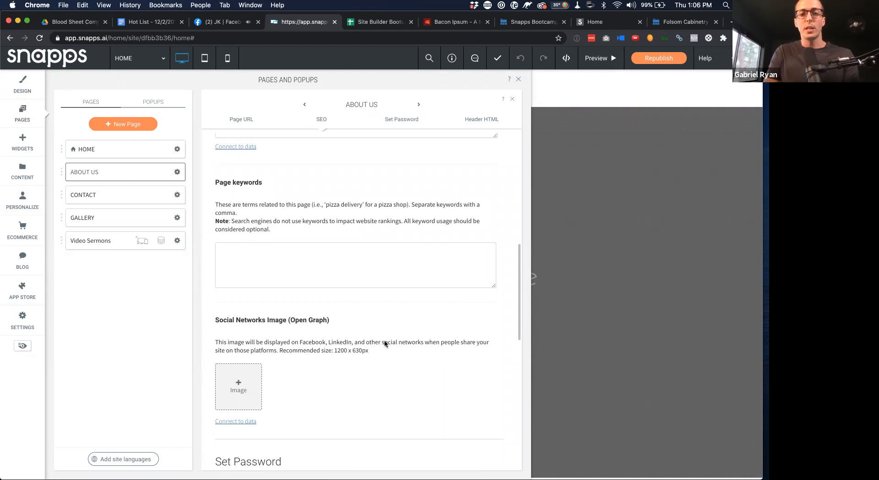
pyautogui.scroll(7, 377, 380)
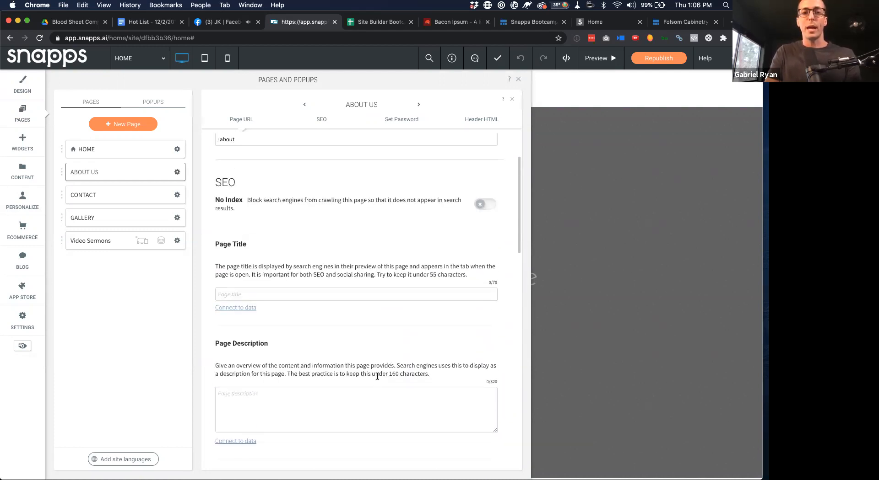
pyautogui.scroll(1, 377, 376)
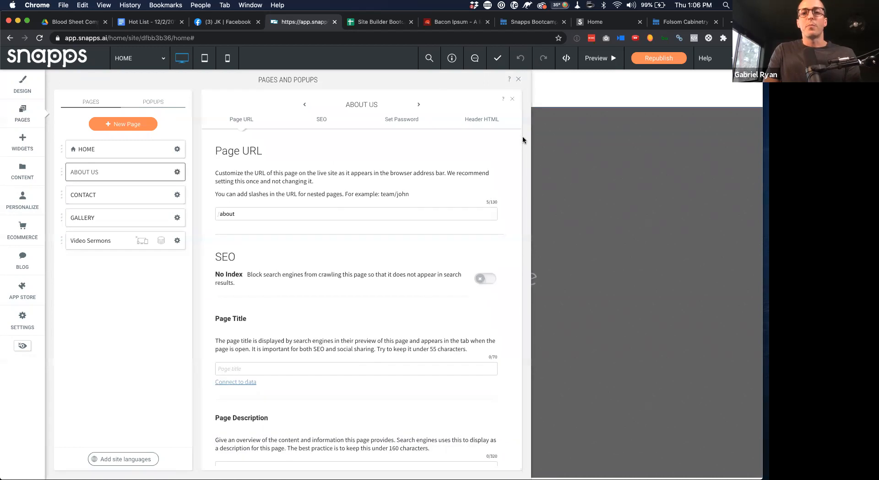
pyautogui.click(520, 80)
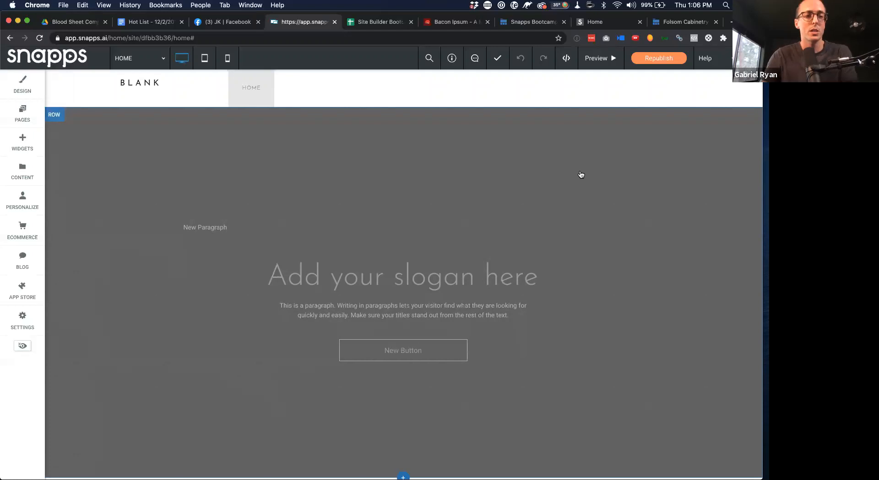
# Check the Business Info, then run Reset Site with the Complete Reset option
pyautogui.click(32, 174)
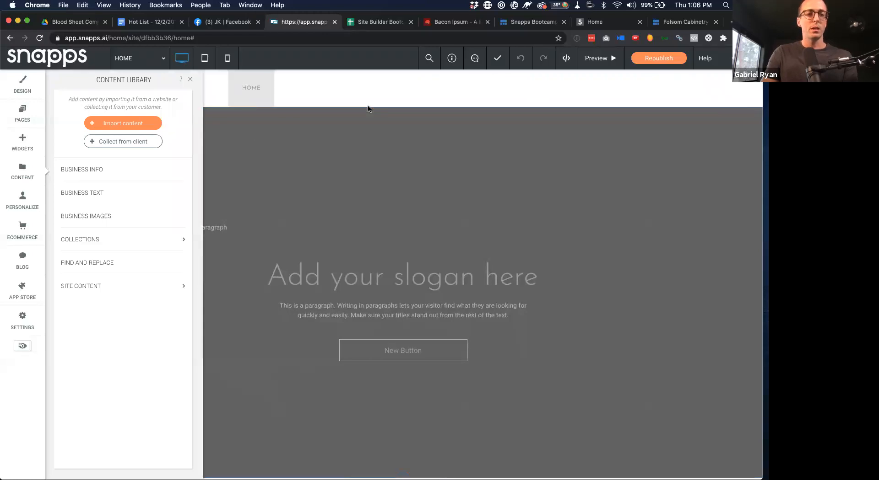
pyautogui.click(113, 171)
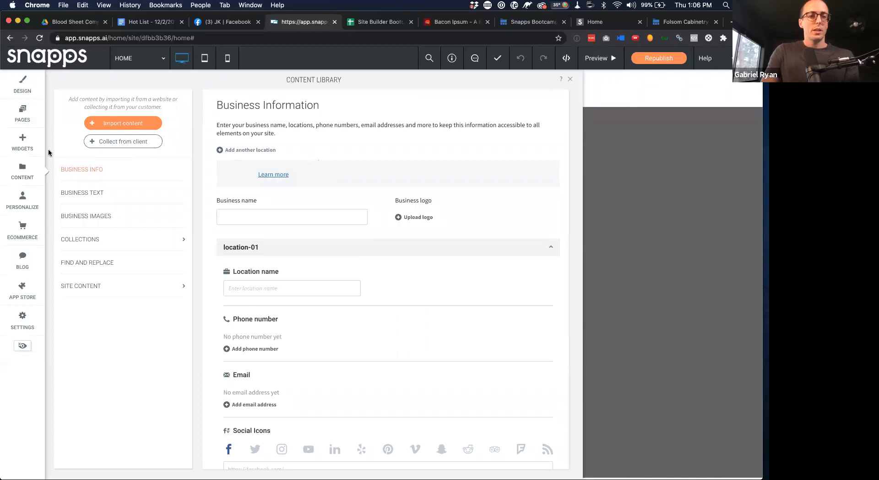
pyautogui.click(25, 84)
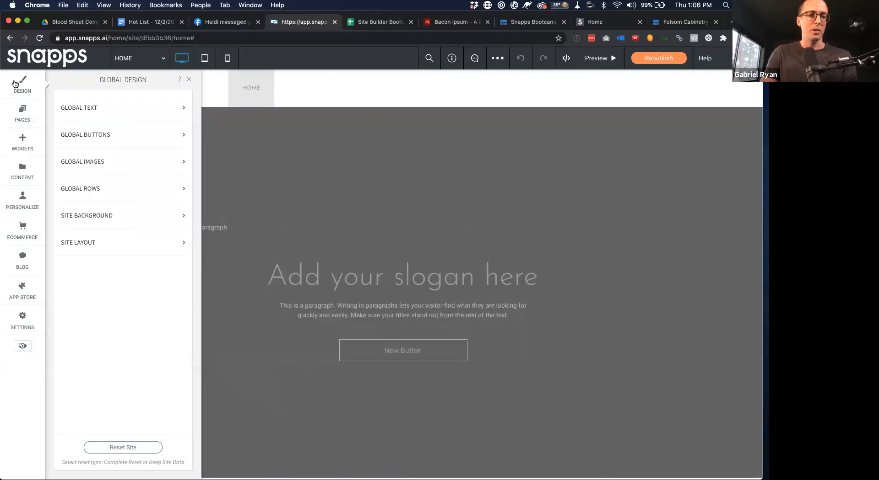
pyautogui.click(133, 449)
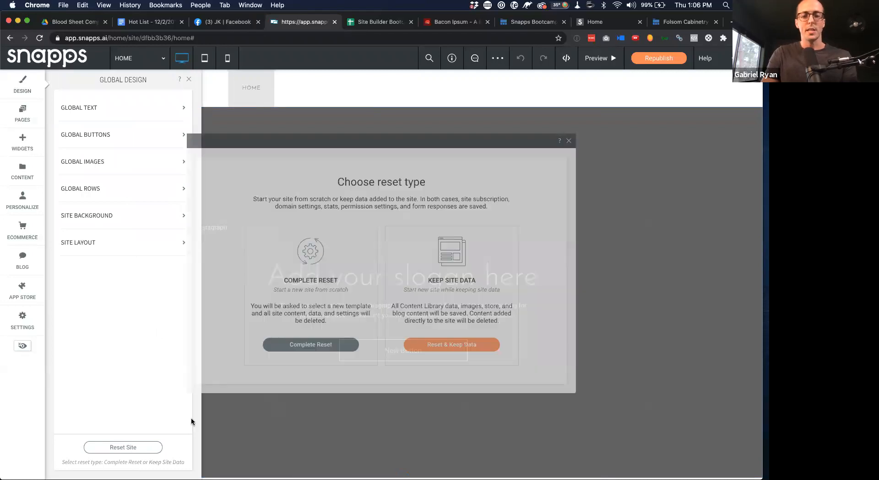
pyautogui.click(326, 350)
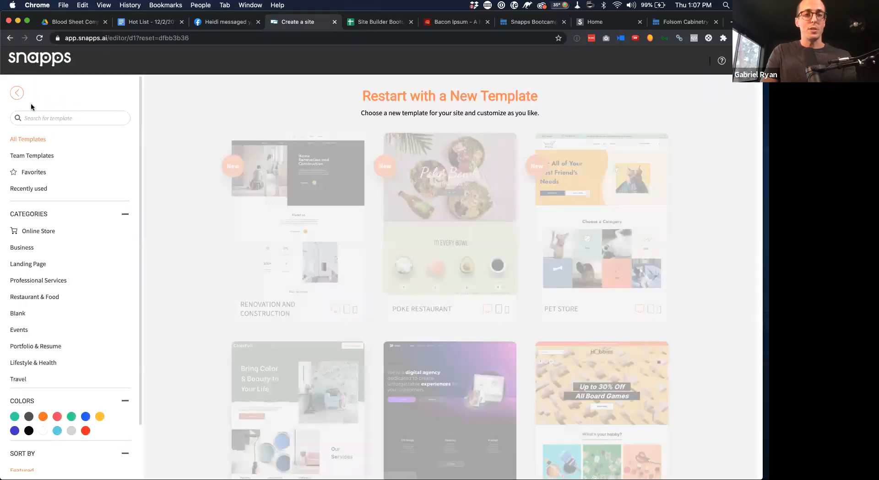
# Search templates for 'lead' and start building from the Contractor - Lead Gen Template
pyautogui.click(45, 118)
pyautogui.write('lead')
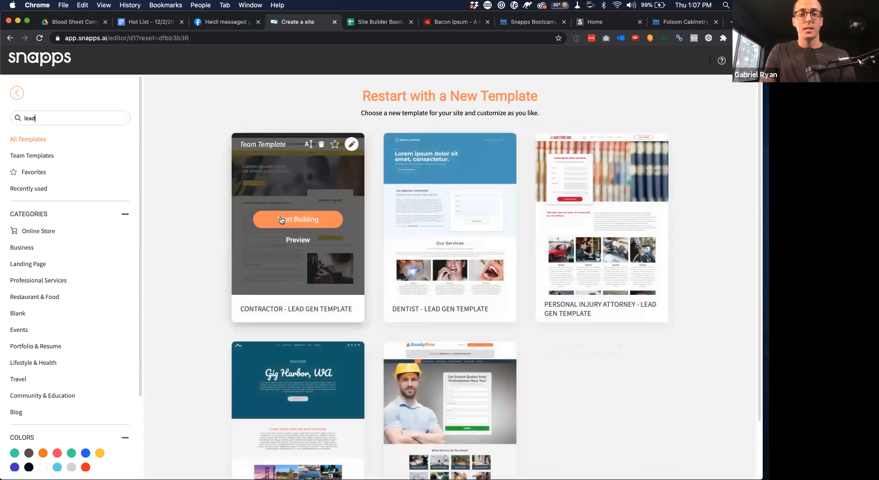
pyautogui.click(281, 220)
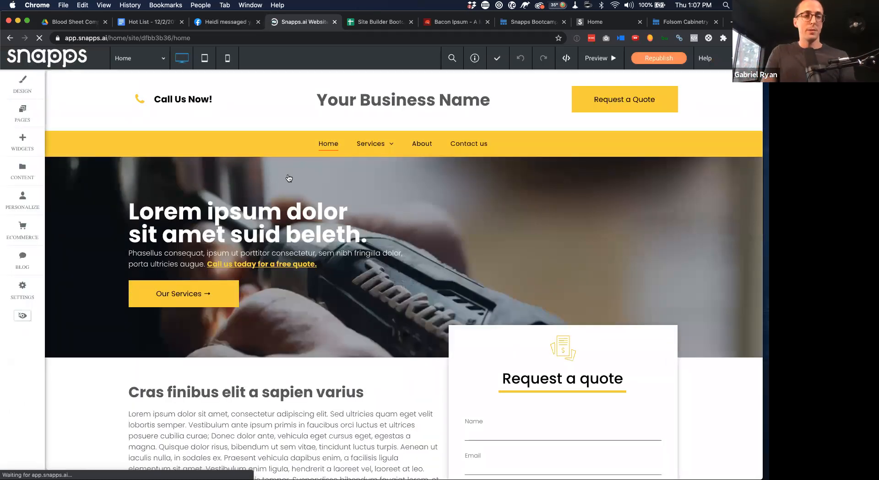
# Review the Business Info entries, then inspect the page's Call Us Now text and Your Business Name heading
pyautogui.click(22, 171)
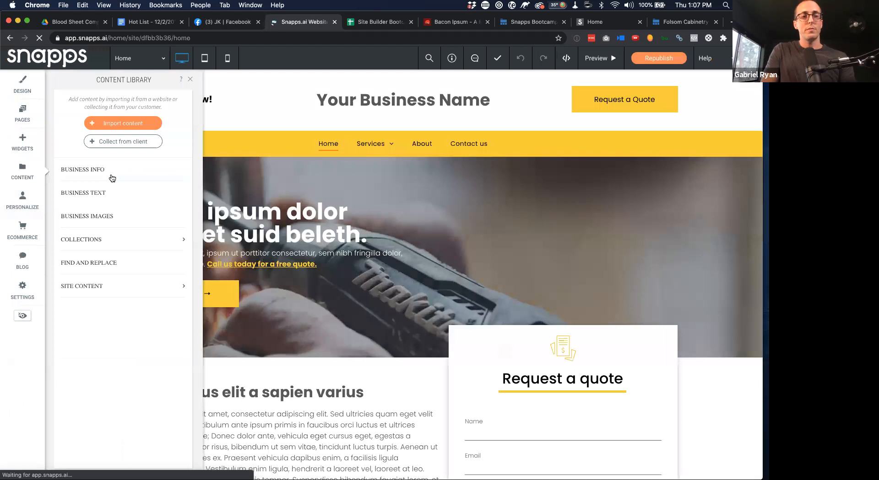
pyautogui.click(115, 171)
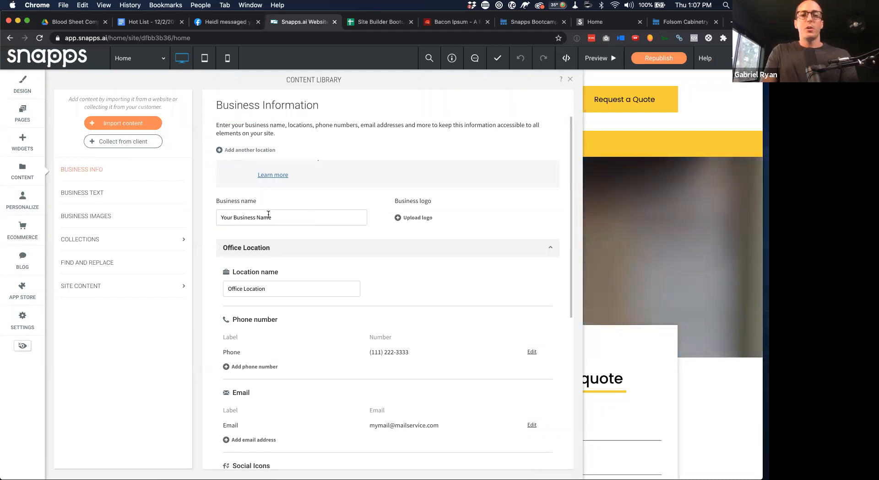
pyautogui.click(570, 79)
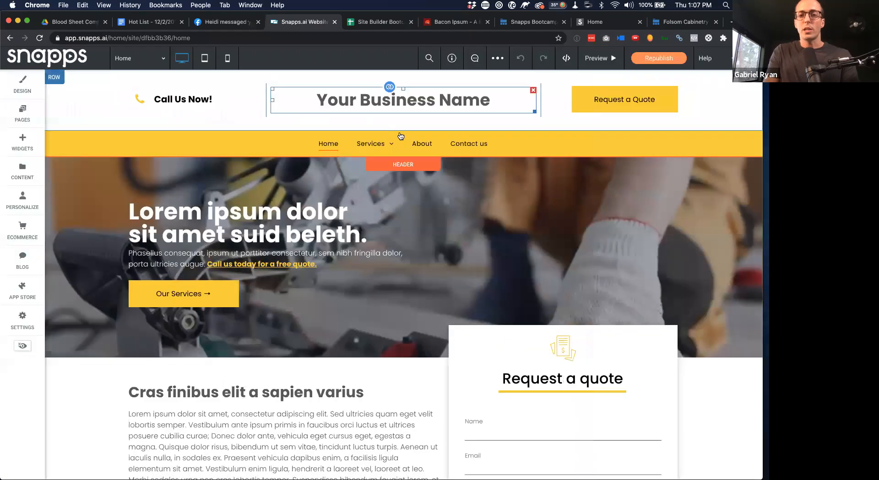
pyautogui.click(167, 102)
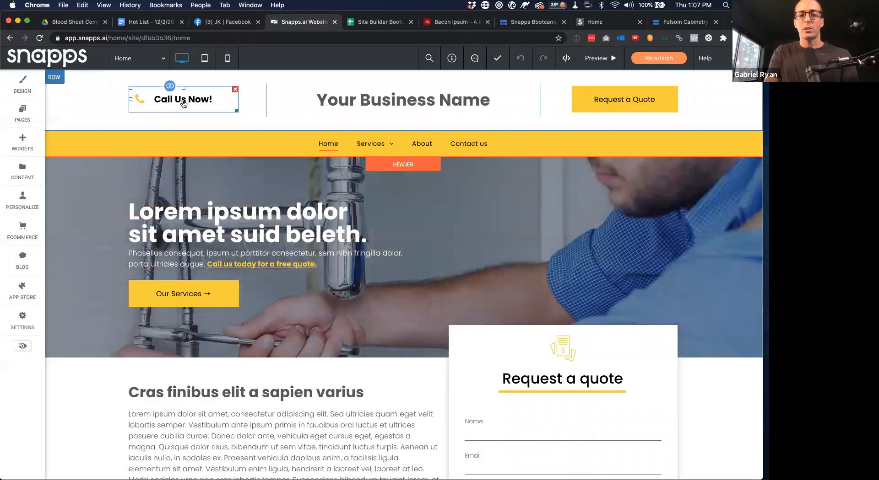
pyautogui.click(404, 105)
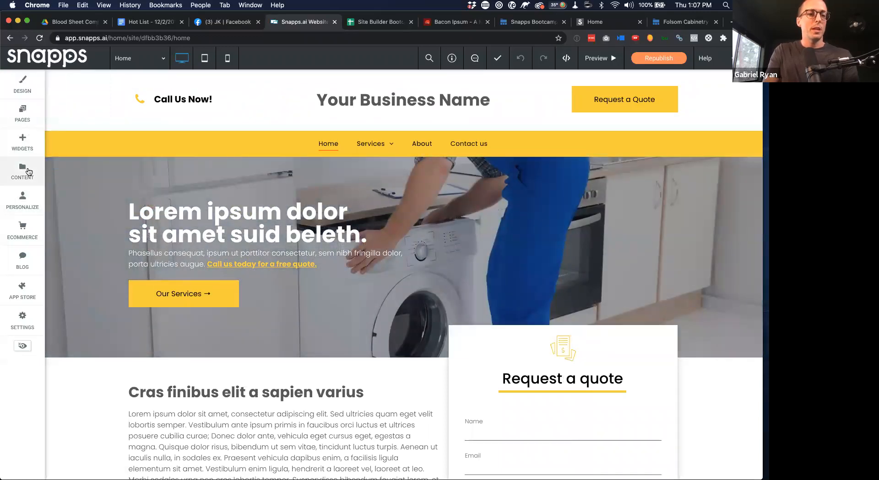
# Change the Business name in Business Info to 'Devon's Great Lead Gen Site'
pyautogui.click(22, 170)
pyautogui.click(122, 171)
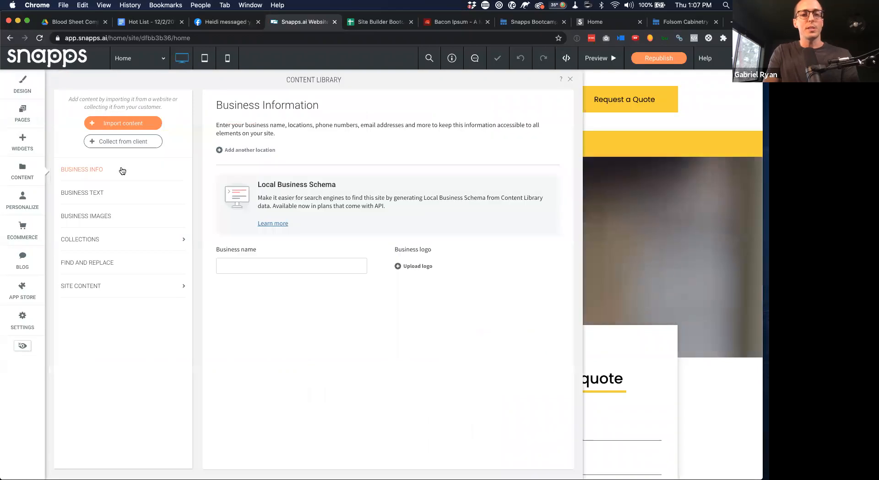
pyautogui.tripleClick(294, 216)
pyautogui.write('D')
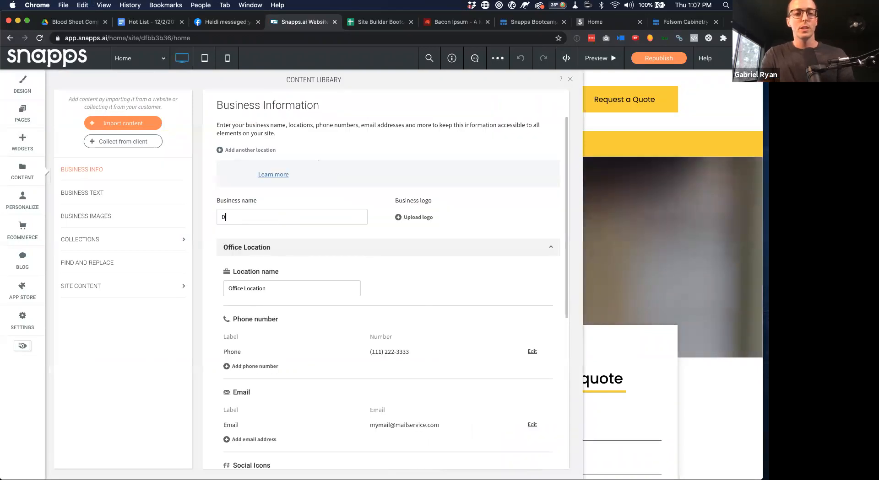
pyautogui.write("evon's Great Lead Gen Site")
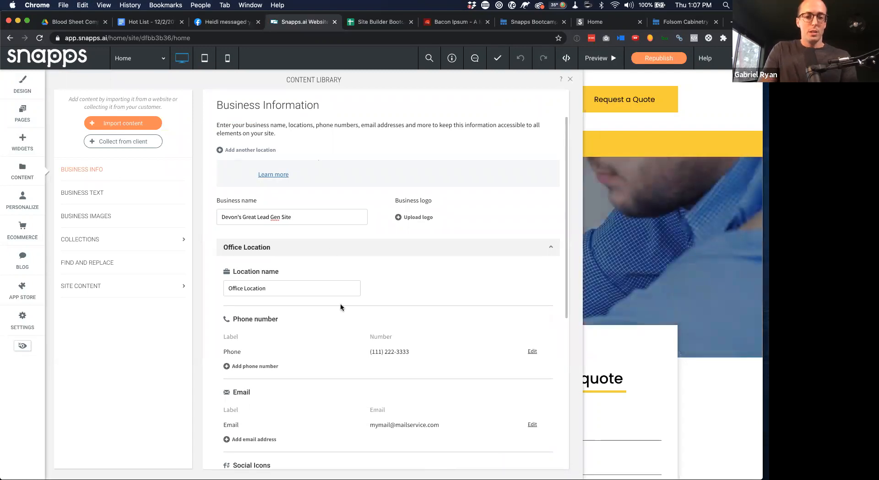
# Replace the placeholder business phone with the new business phone number and save it
pyautogui.scroll(-2, 403, 306)
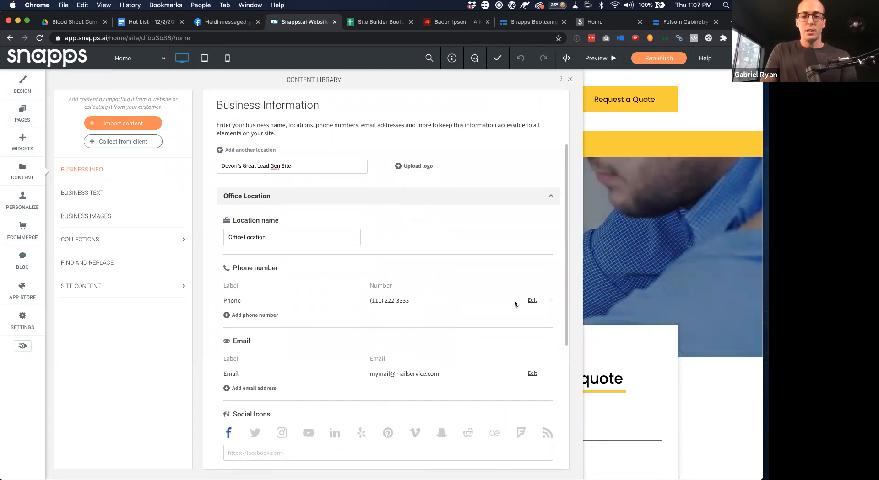
pyautogui.click(532, 301)
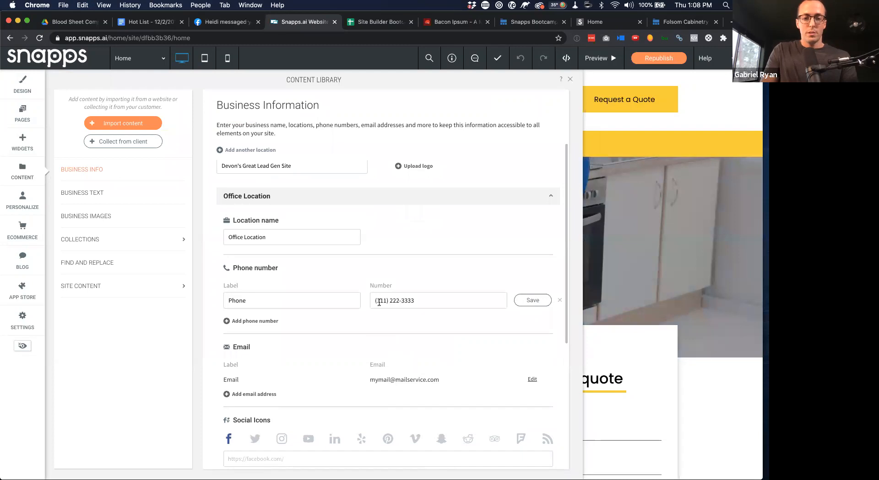
pyautogui.tripleClick(379, 302)
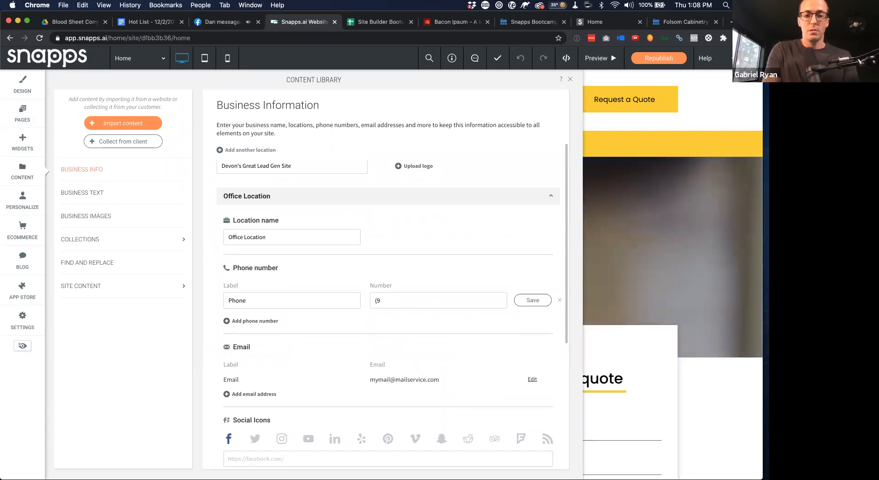
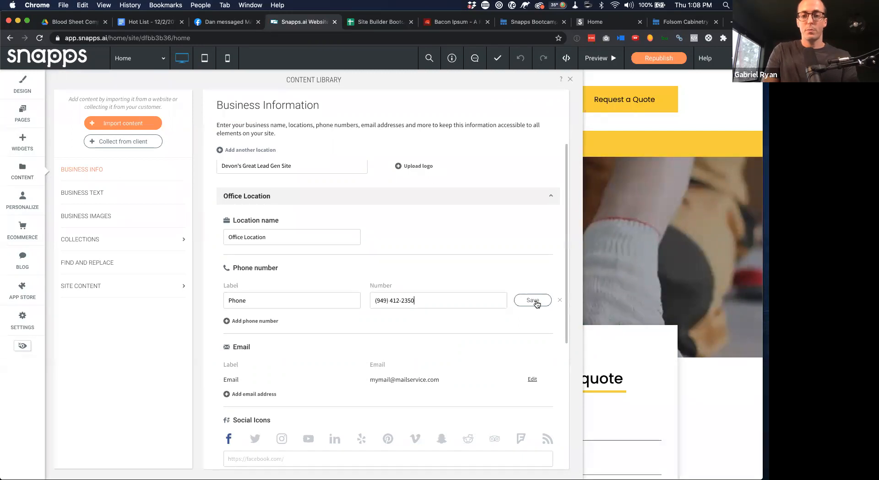
pyautogui.click(532, 301)
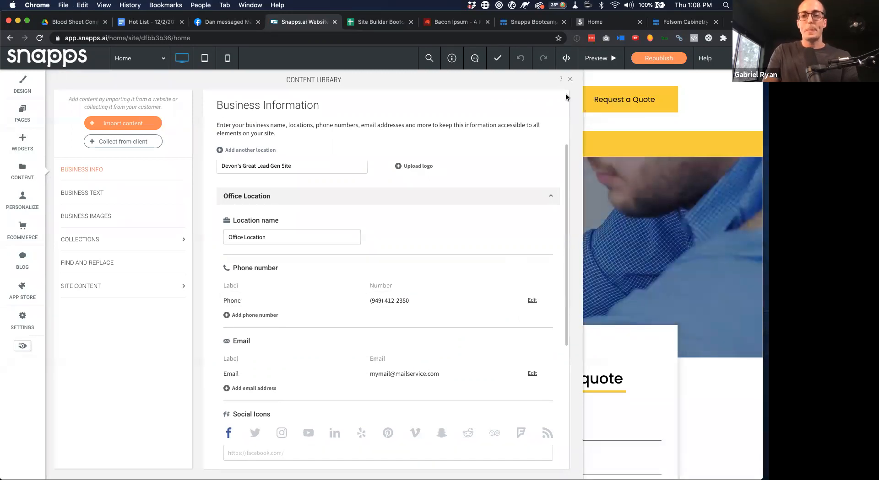
# Verify the Call Us Now widget shows the new number, then view the Contact us page
pyautogui.click(572, 81)
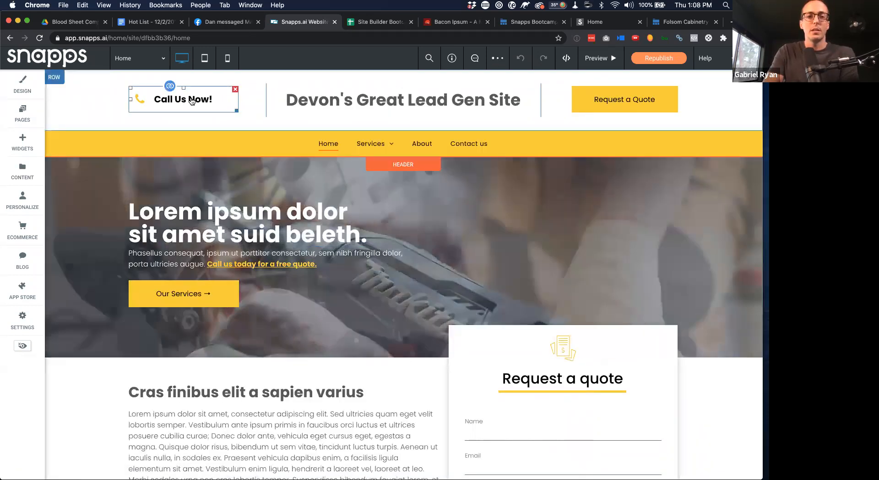
pyautogui.click(192, 102)
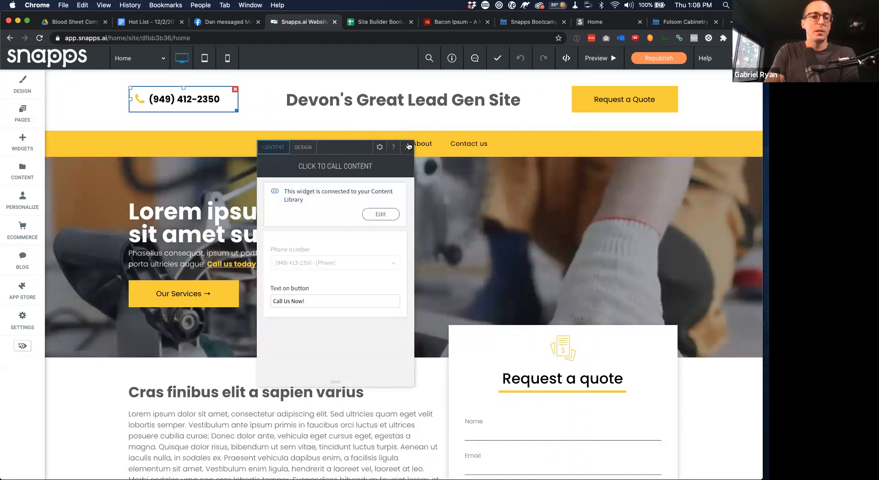
pyautogui.click(137, 59)
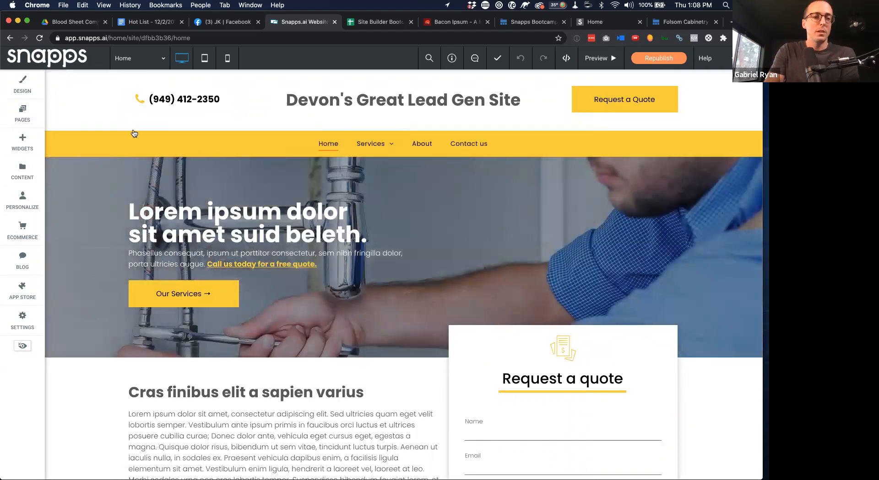
pyautogui.click(132, 165)
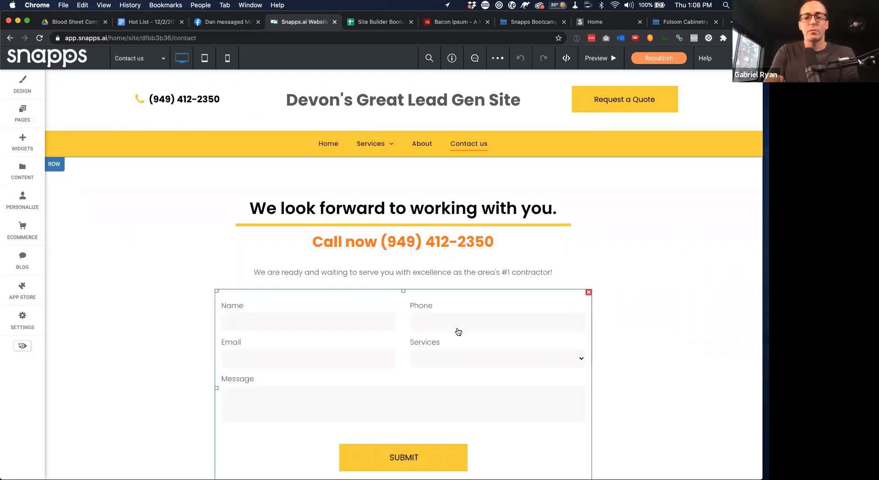
pyautogui.scroll(-10, 458, 332)
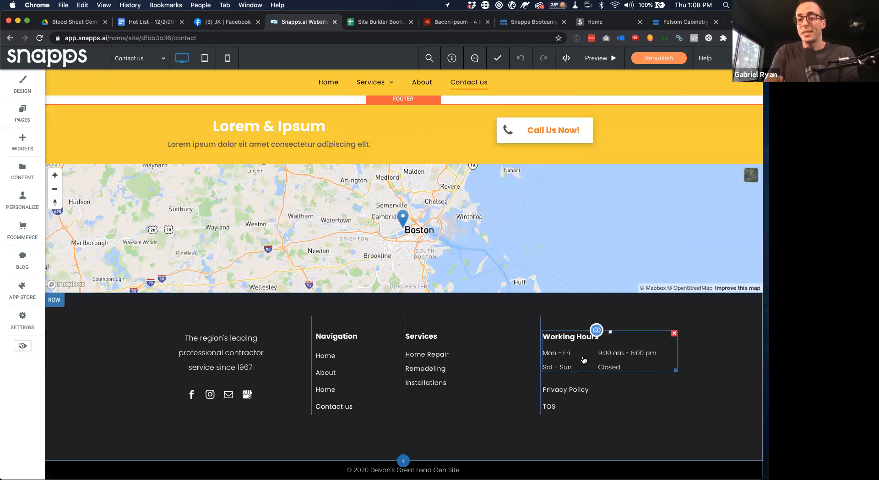
pyautogui.click(28, 169)
pyautogui.click(97, 170)
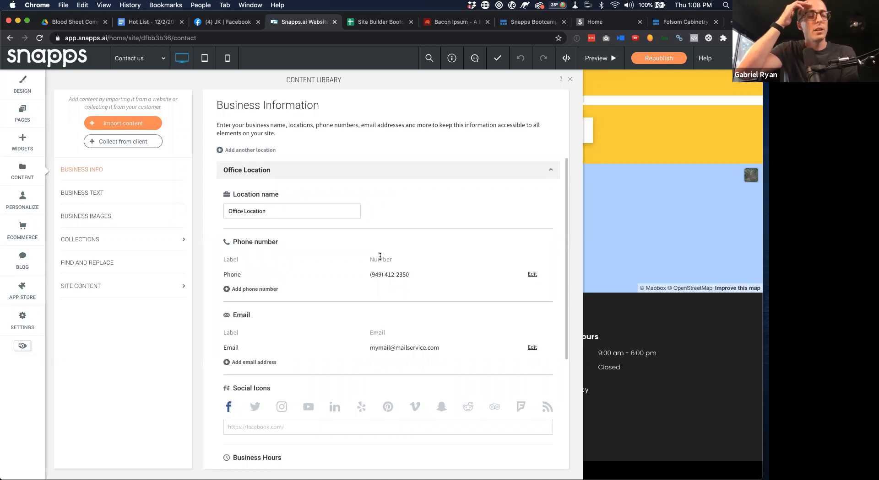
pyautogui.click(116, 217)
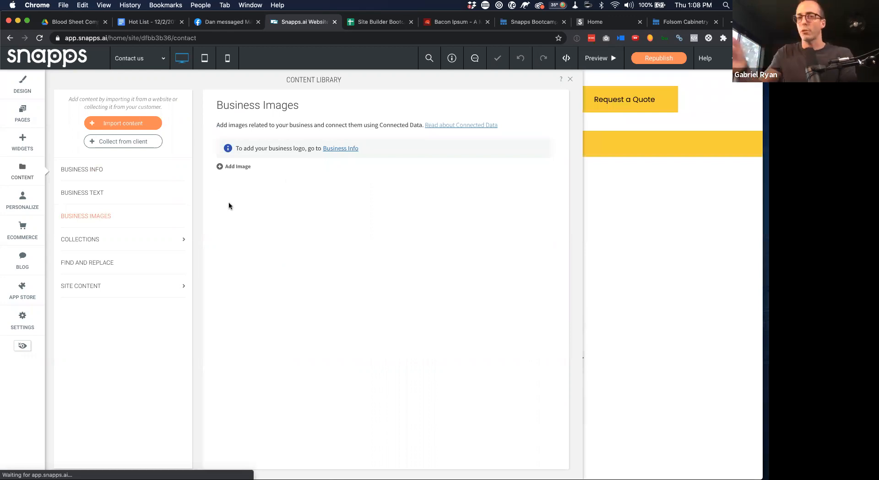
pyautogui.click(130, 176)
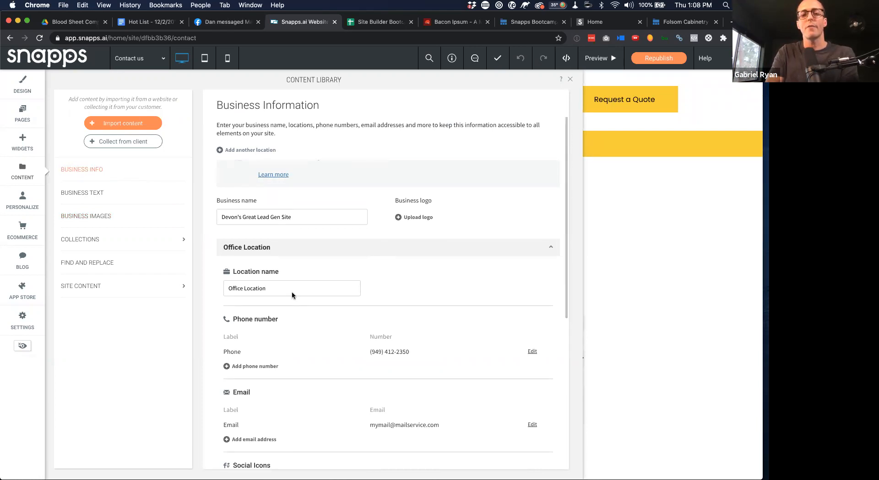
pyautogui.scroll(-6, 321, 315)
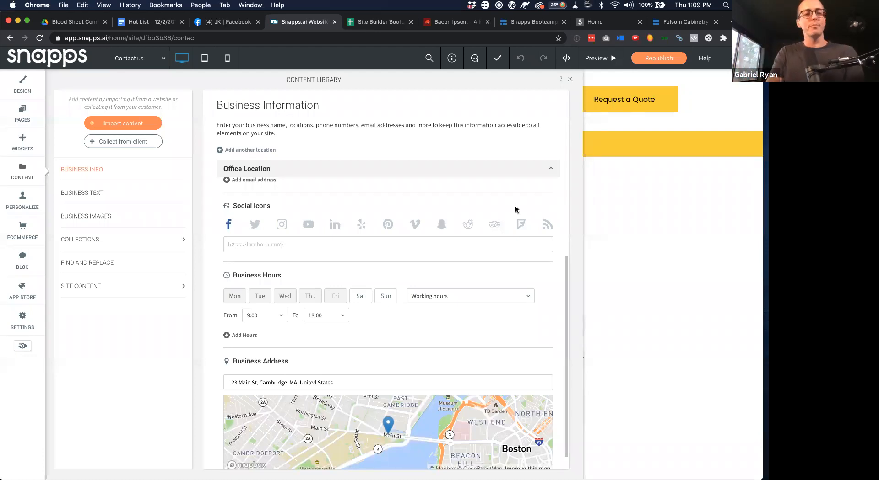
pyautogui.click(570, 80)
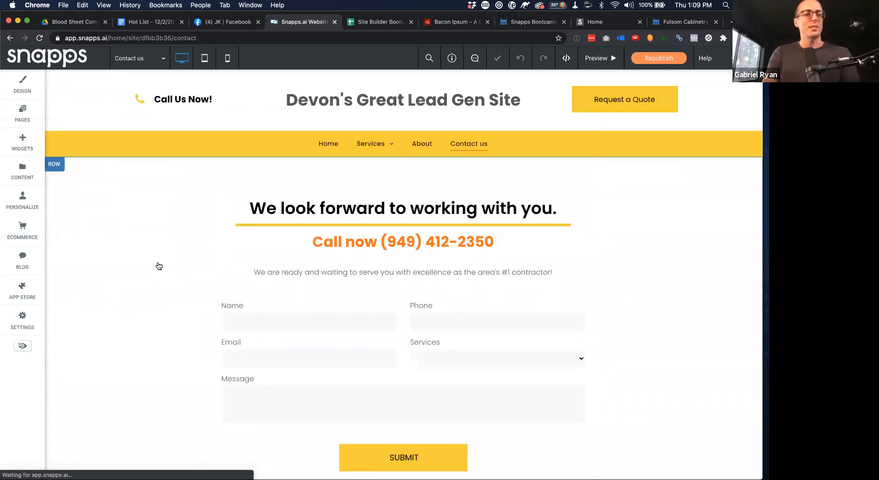
pyautogui.click(22, 143)
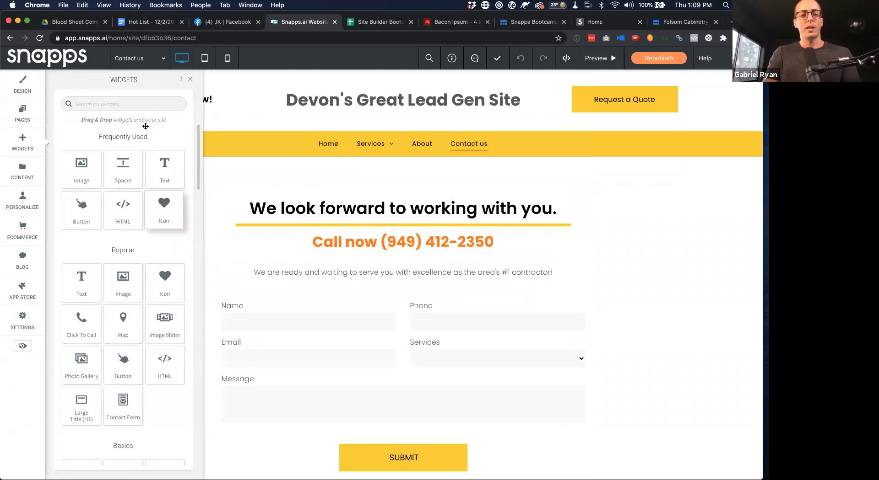
pyautogui.scroll(-10, 150, 197)
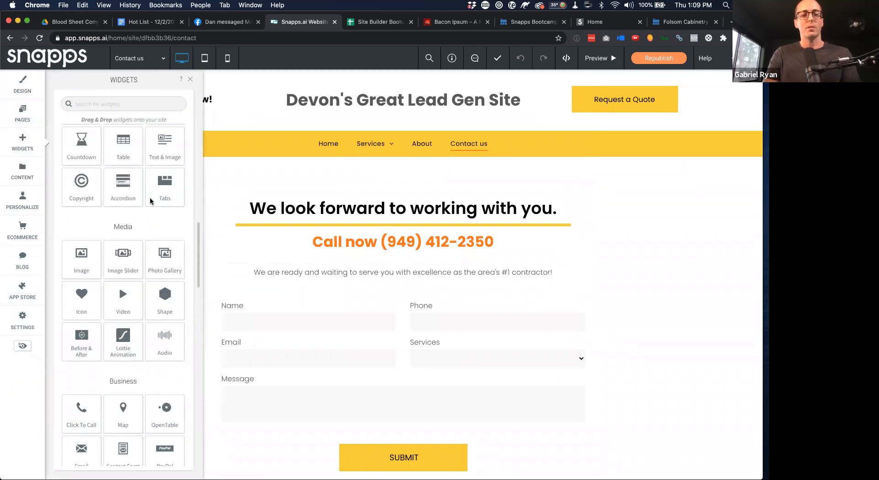
pyautogui.scroll(-15, 150, 196)
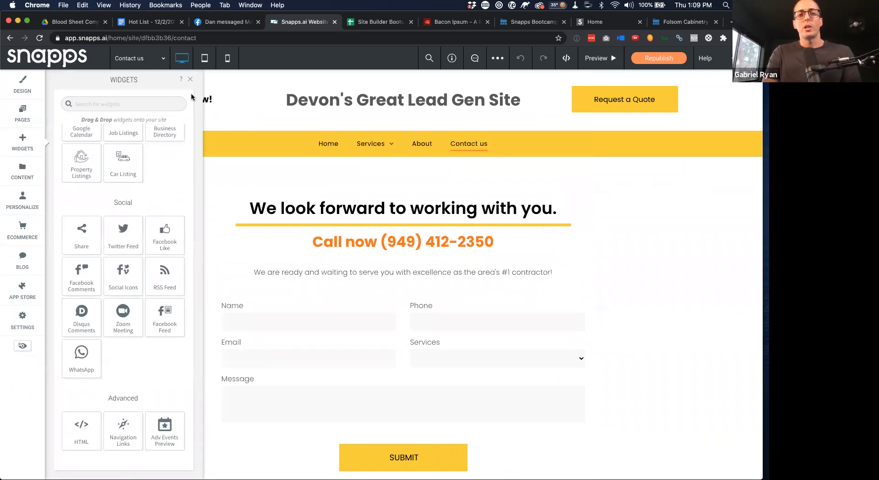
pyautogui.click(190, 80)
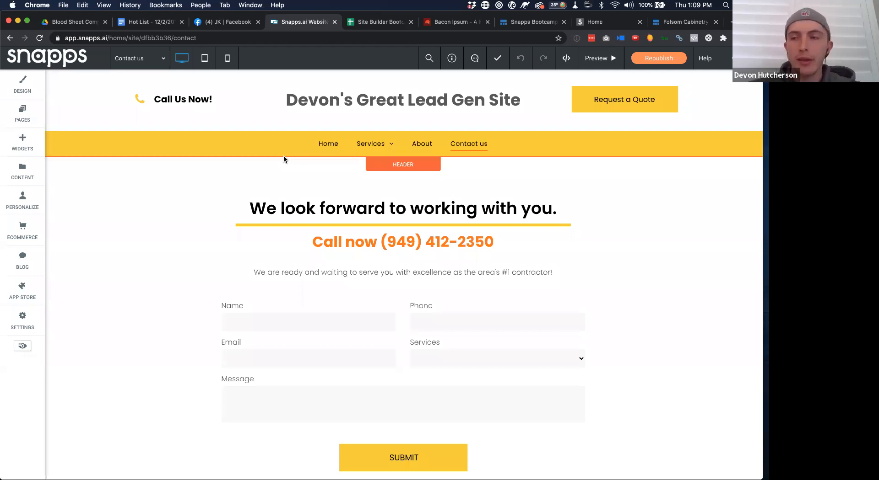
pyautogui.click(284, 224)
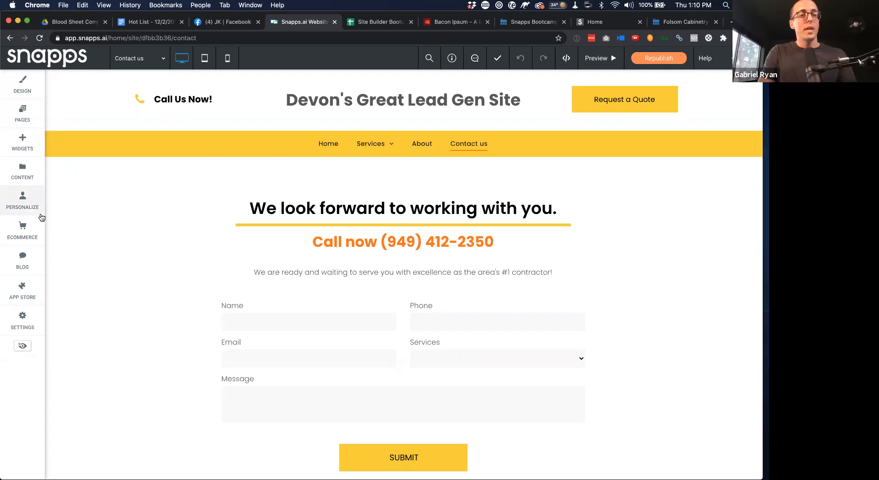
pyautogui.click(27, 110)
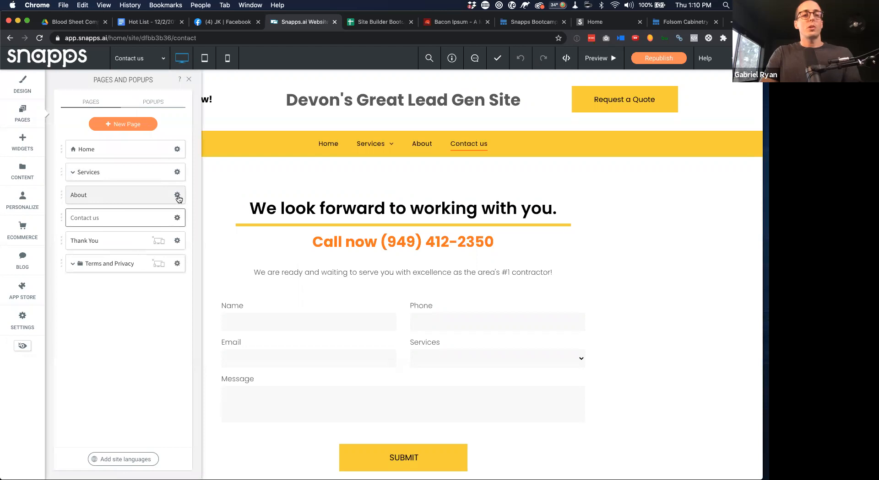
pyautogui.click(177, 197)
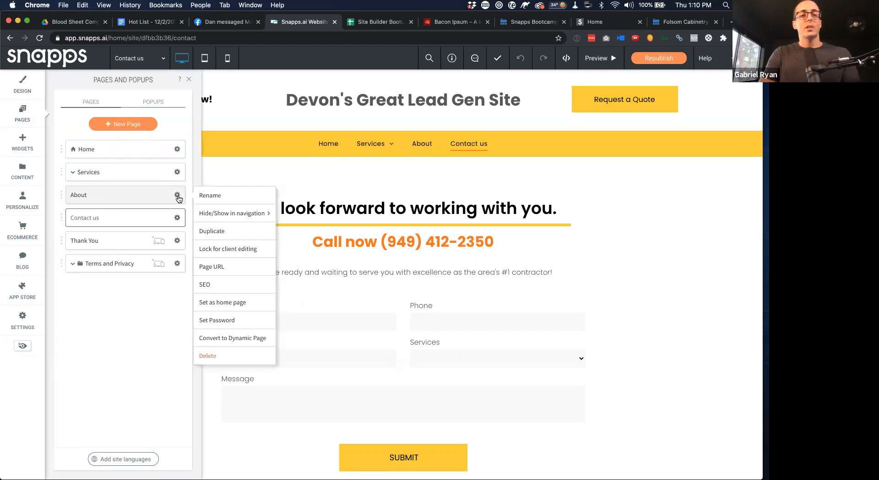
pyautogui.click(239, 320)
pyautogui.scroll(-10, 271, 264)
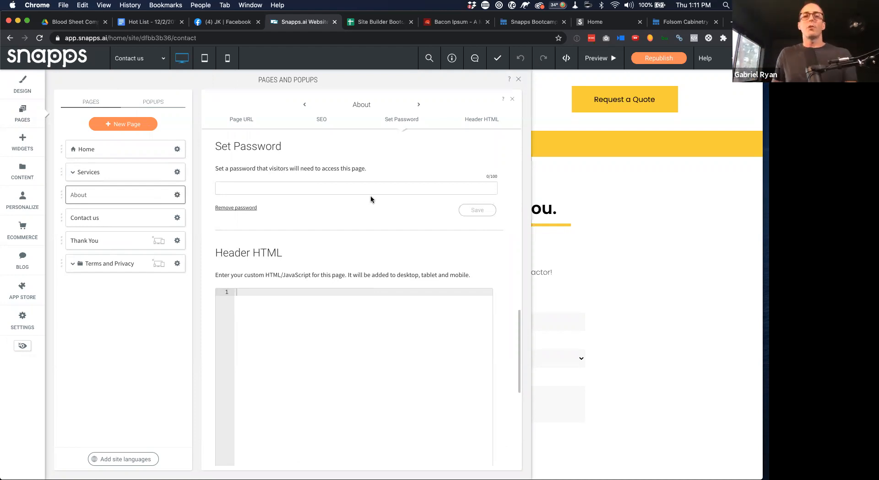
pyautogui.click(520, 80)
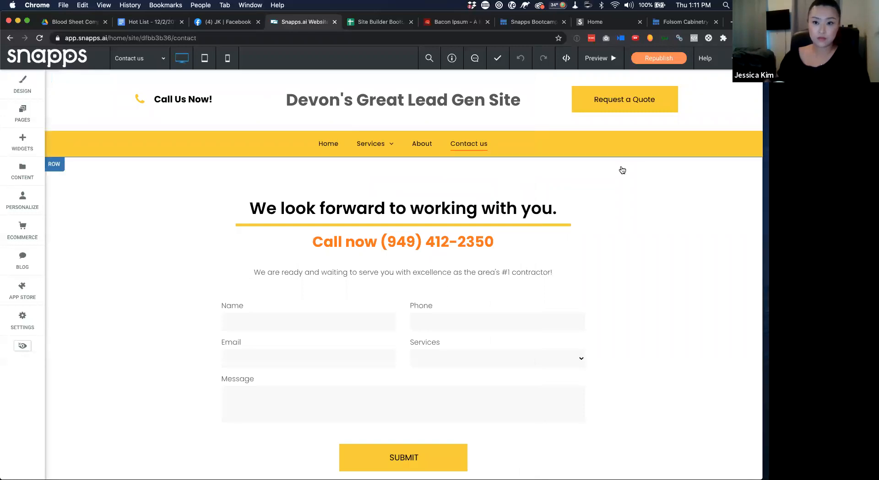